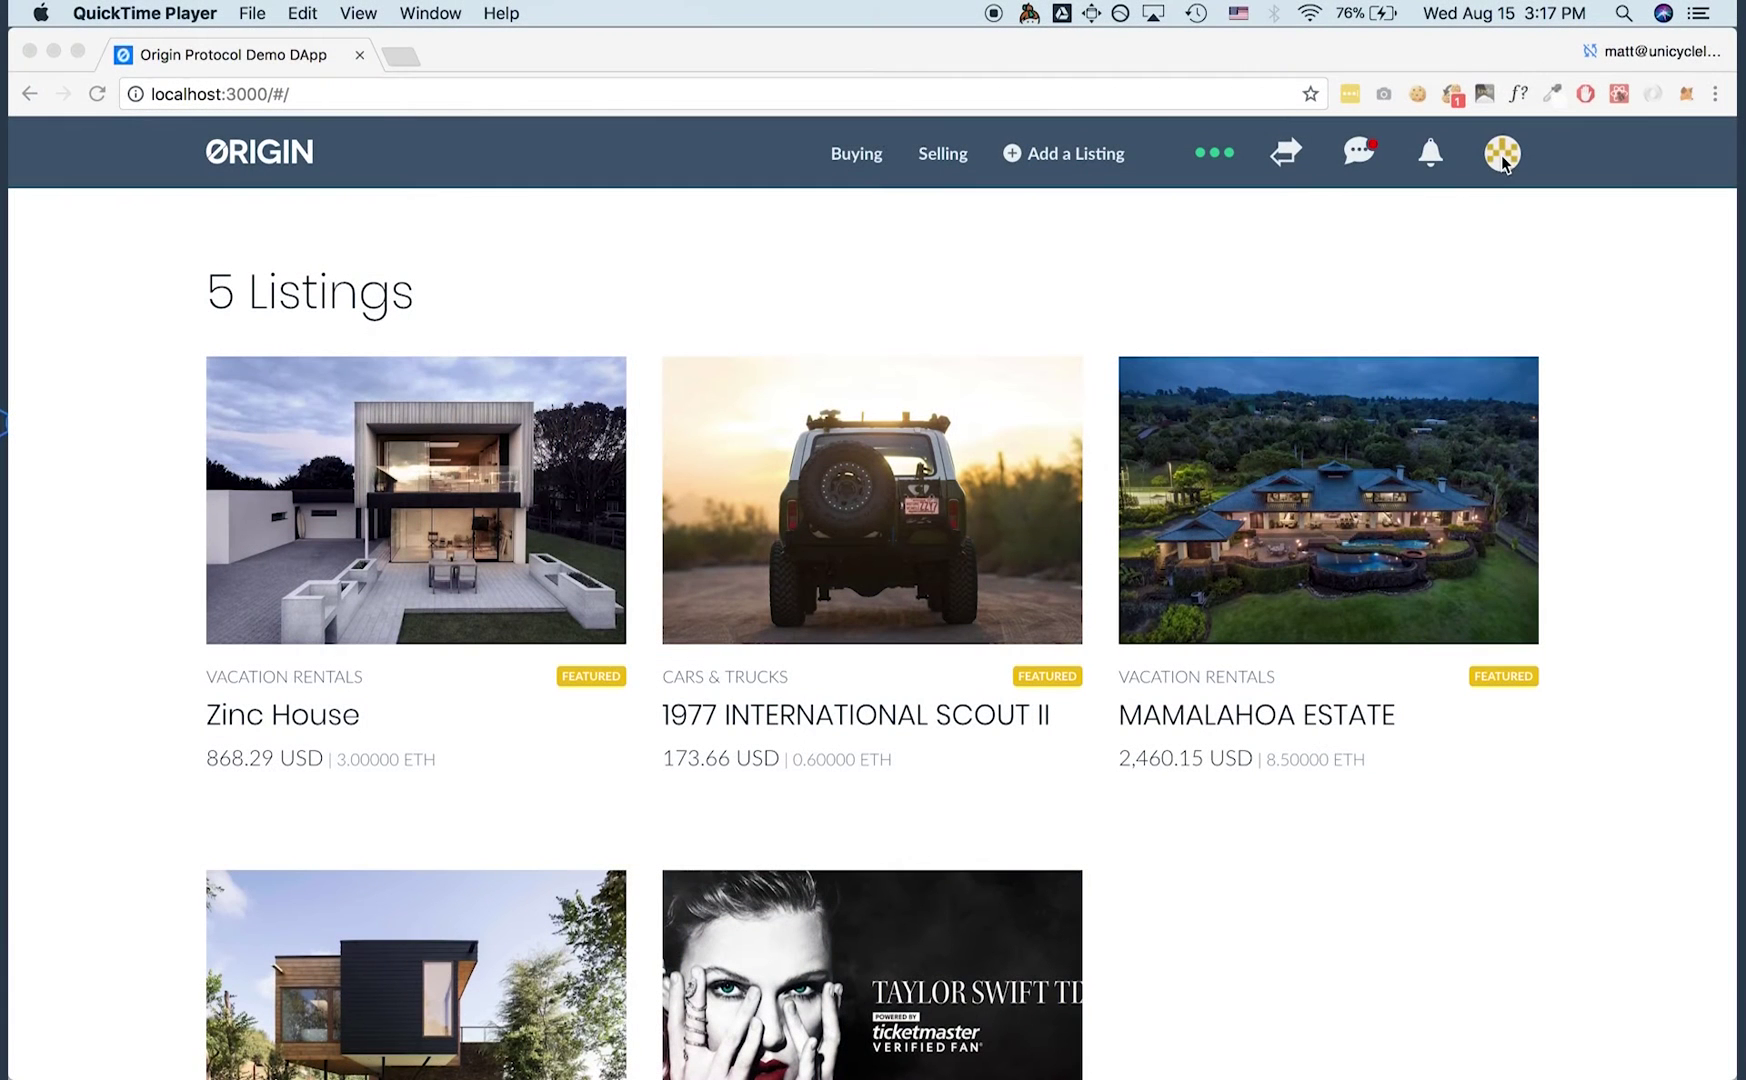
Open the wallet's account summary and go to the Unnamed User profile page
click(1502, 162)
click(1502, 162)
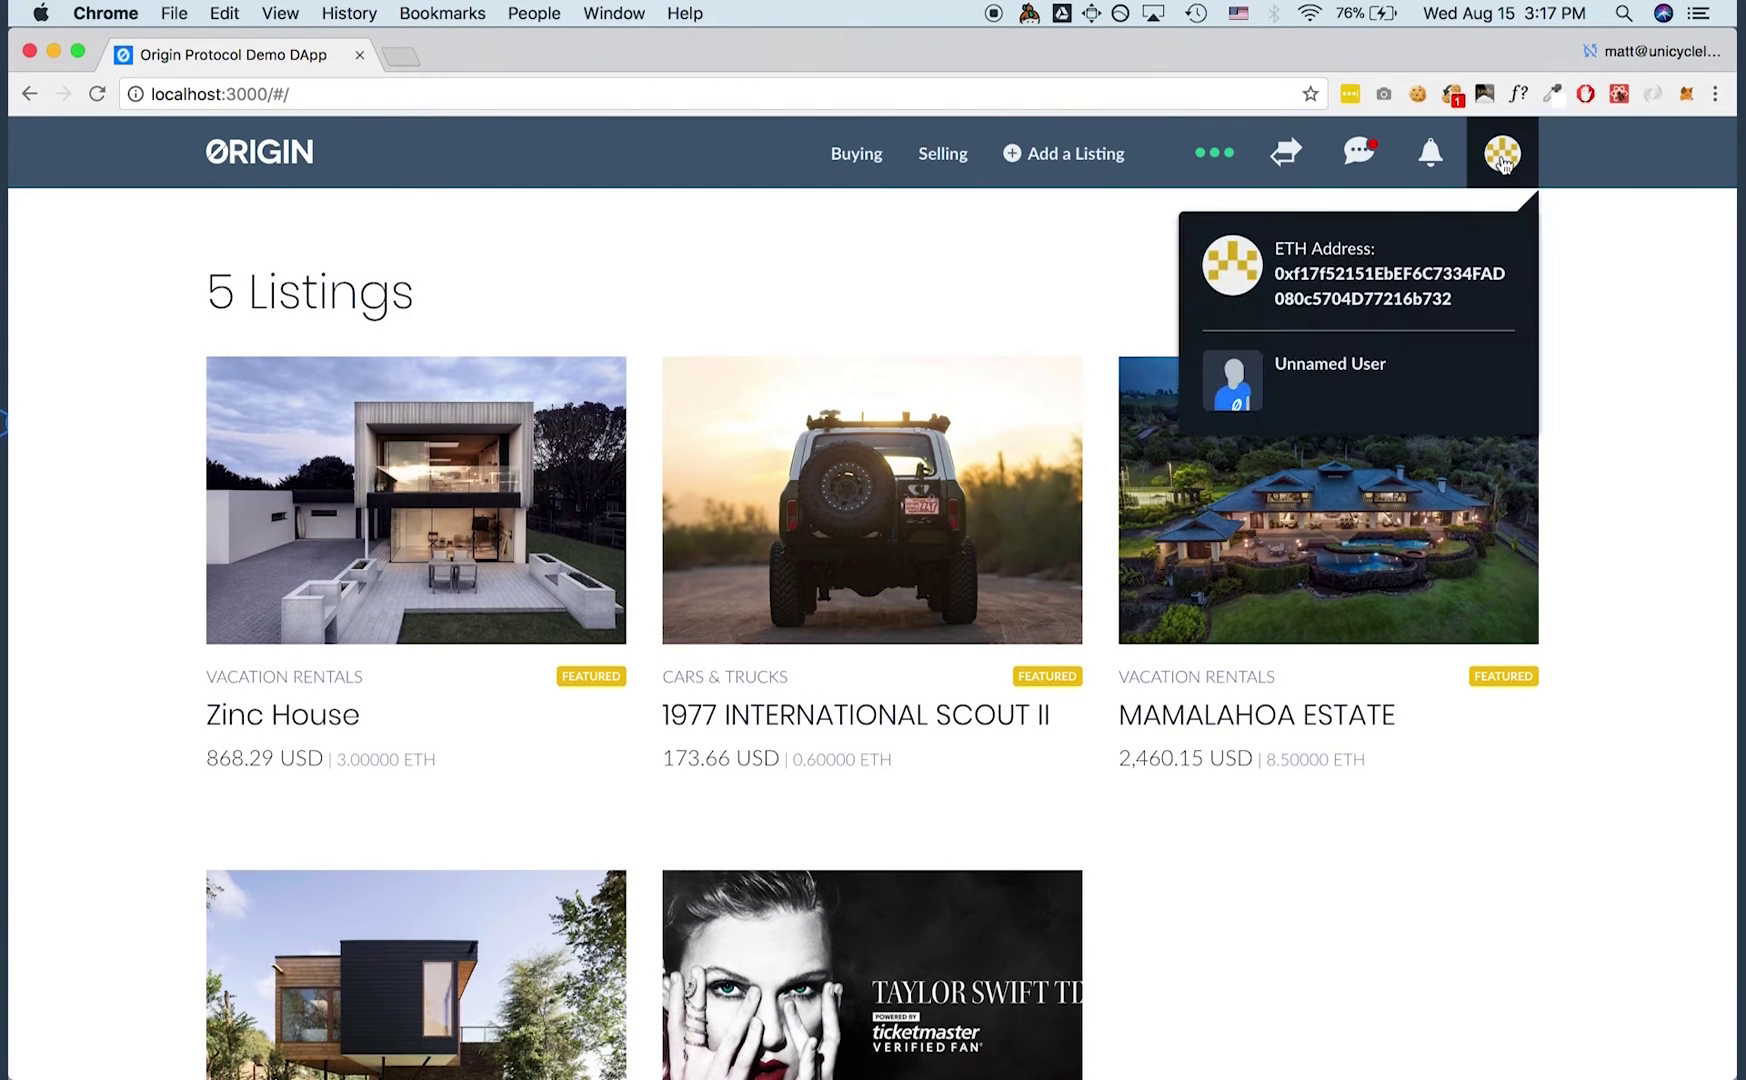
click(1352, 375)
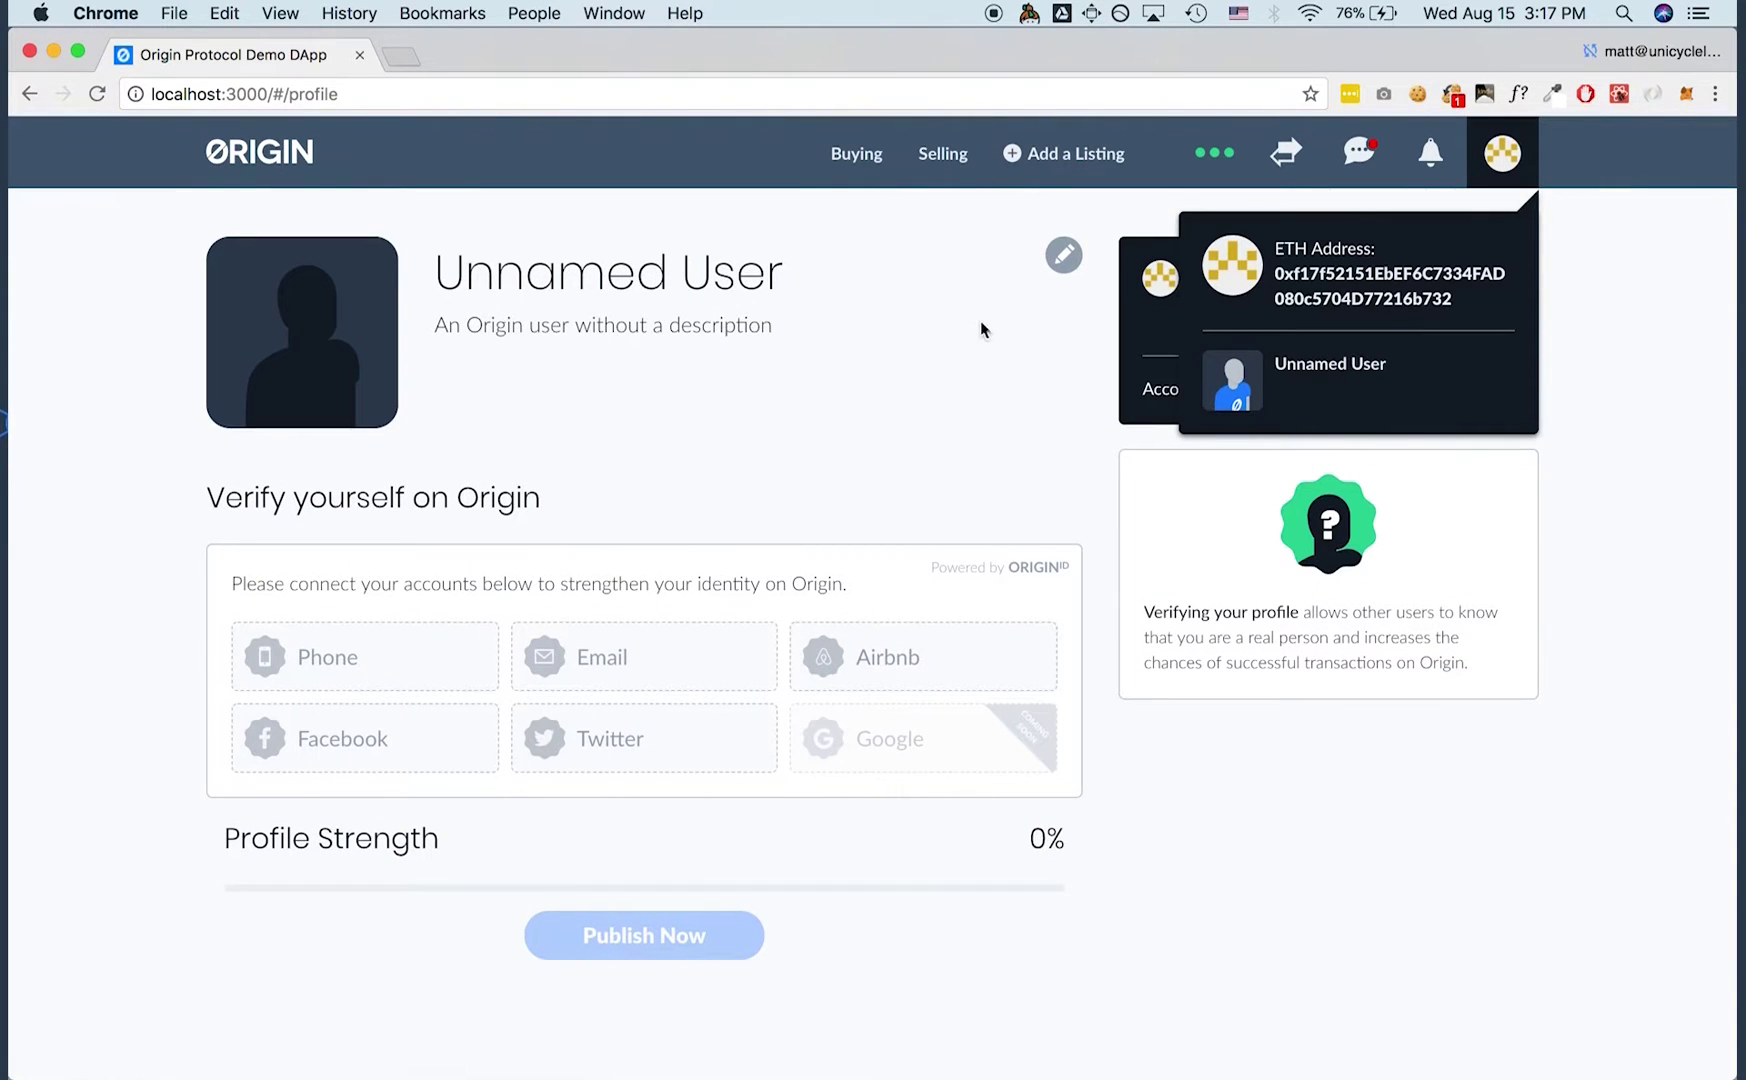
Enter the user's first and last name and the description 'Co-founder of Origin'
click(1067, 257)
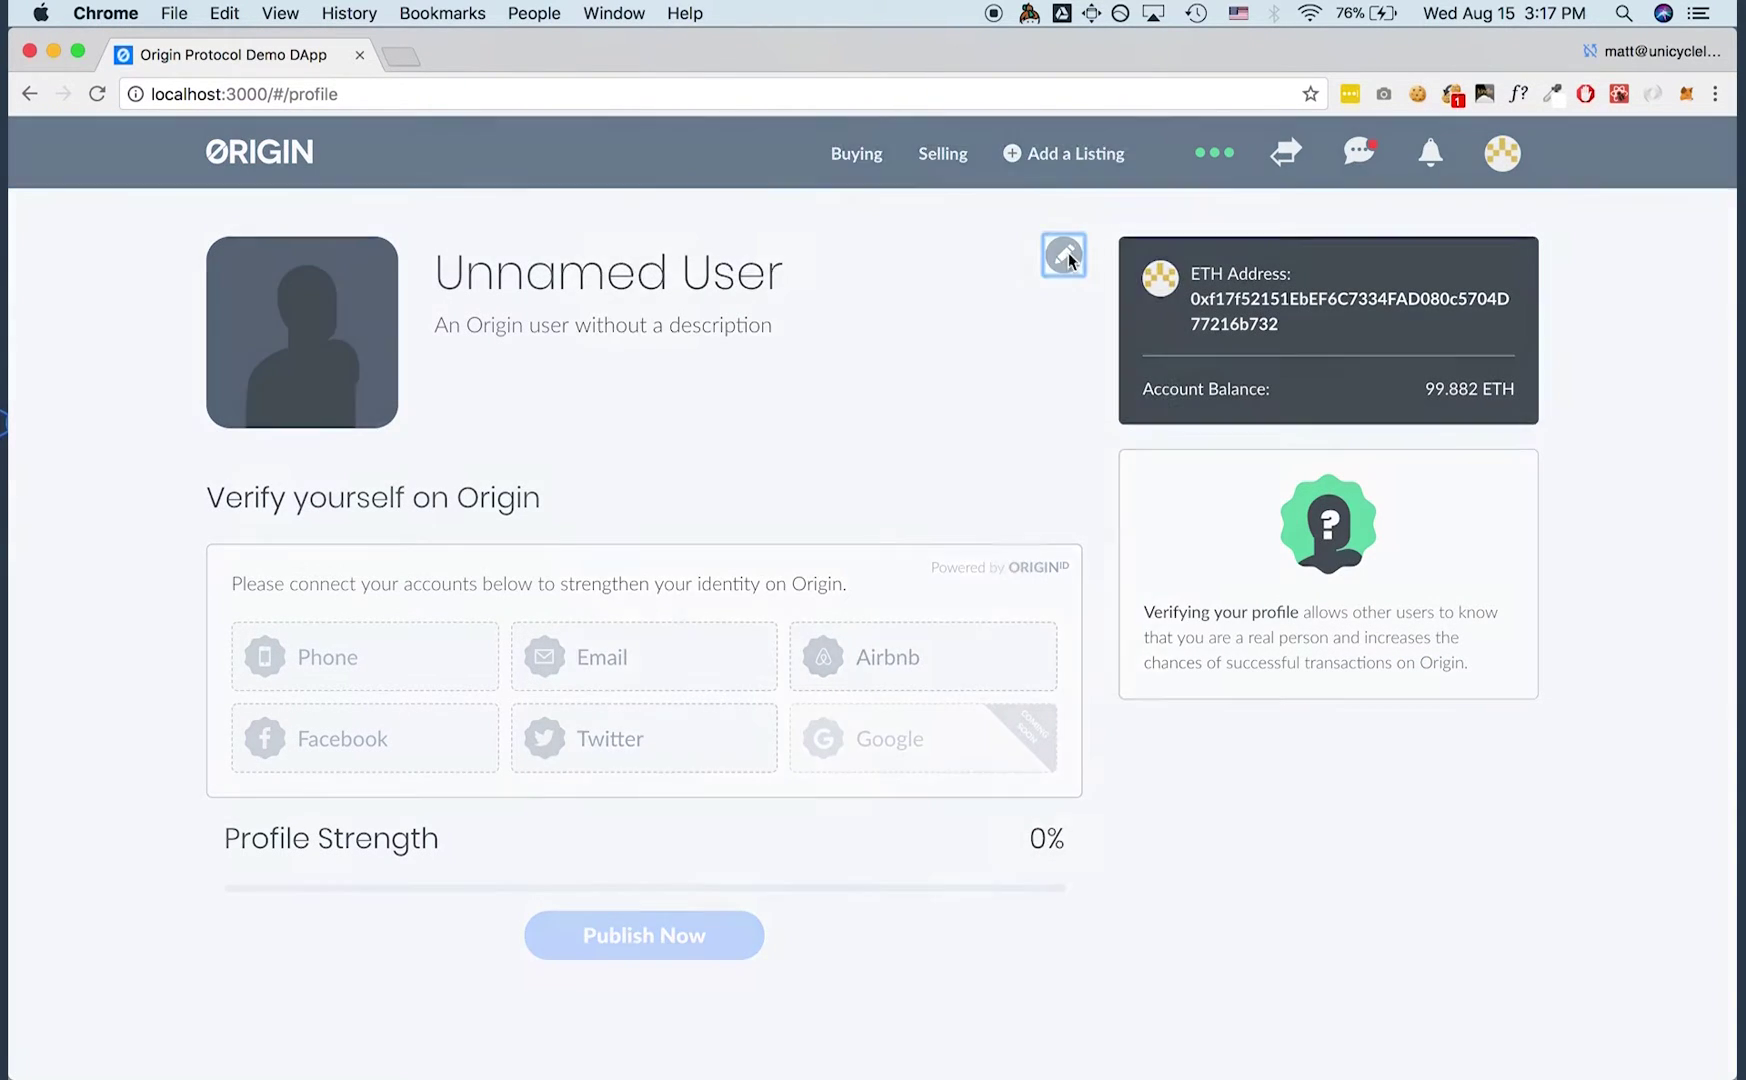
text(Matthew)
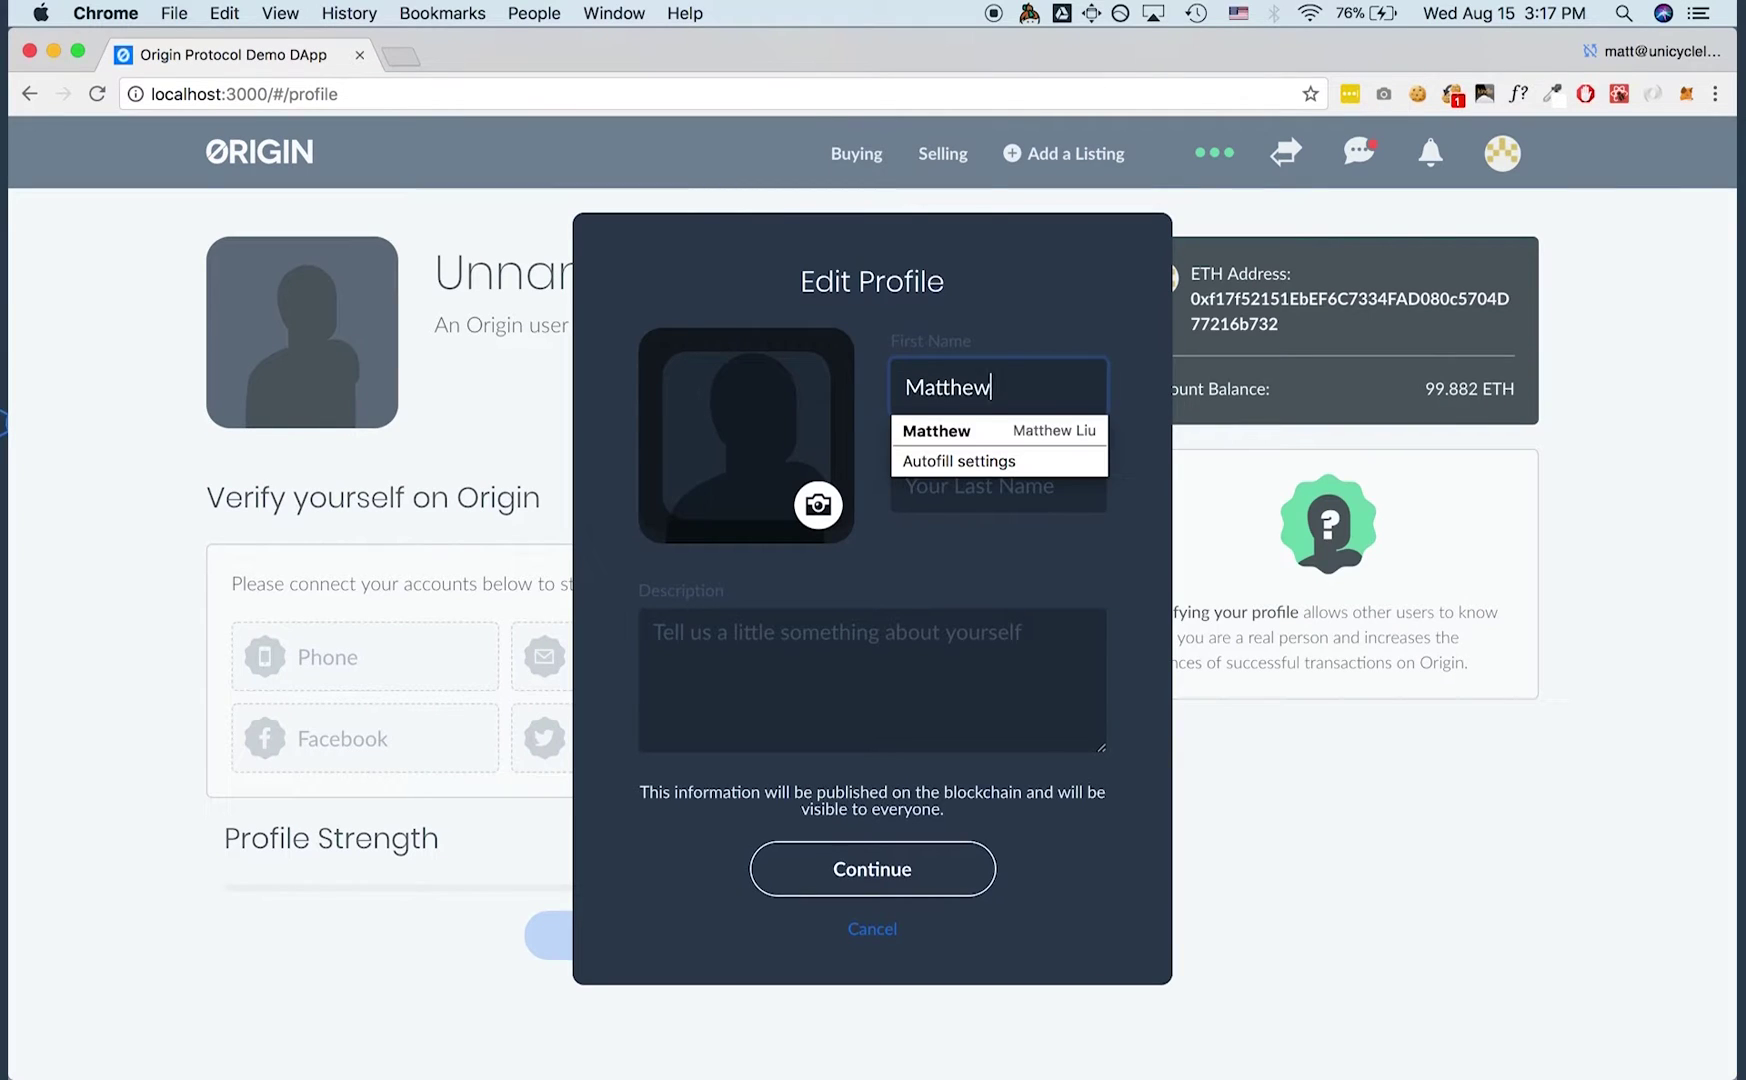
key(Tab)
text(Liu)
key(Tab)
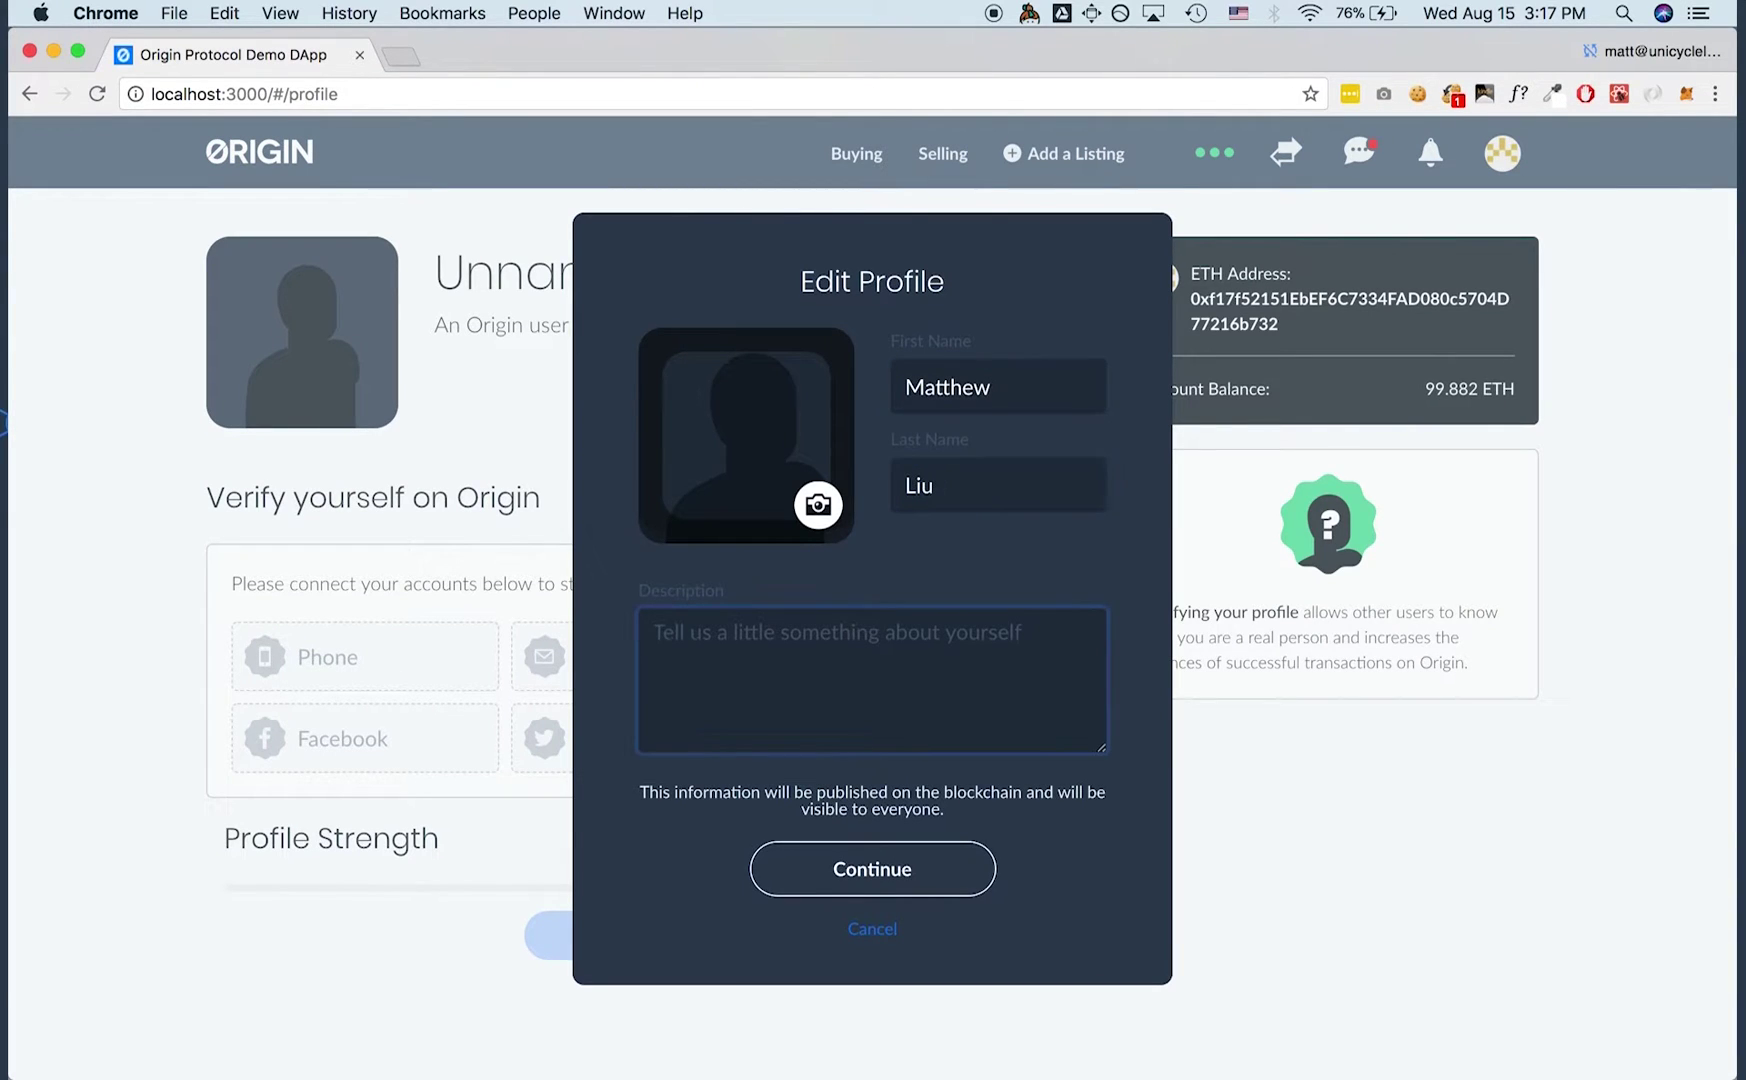
text(Co-founder of Origin)
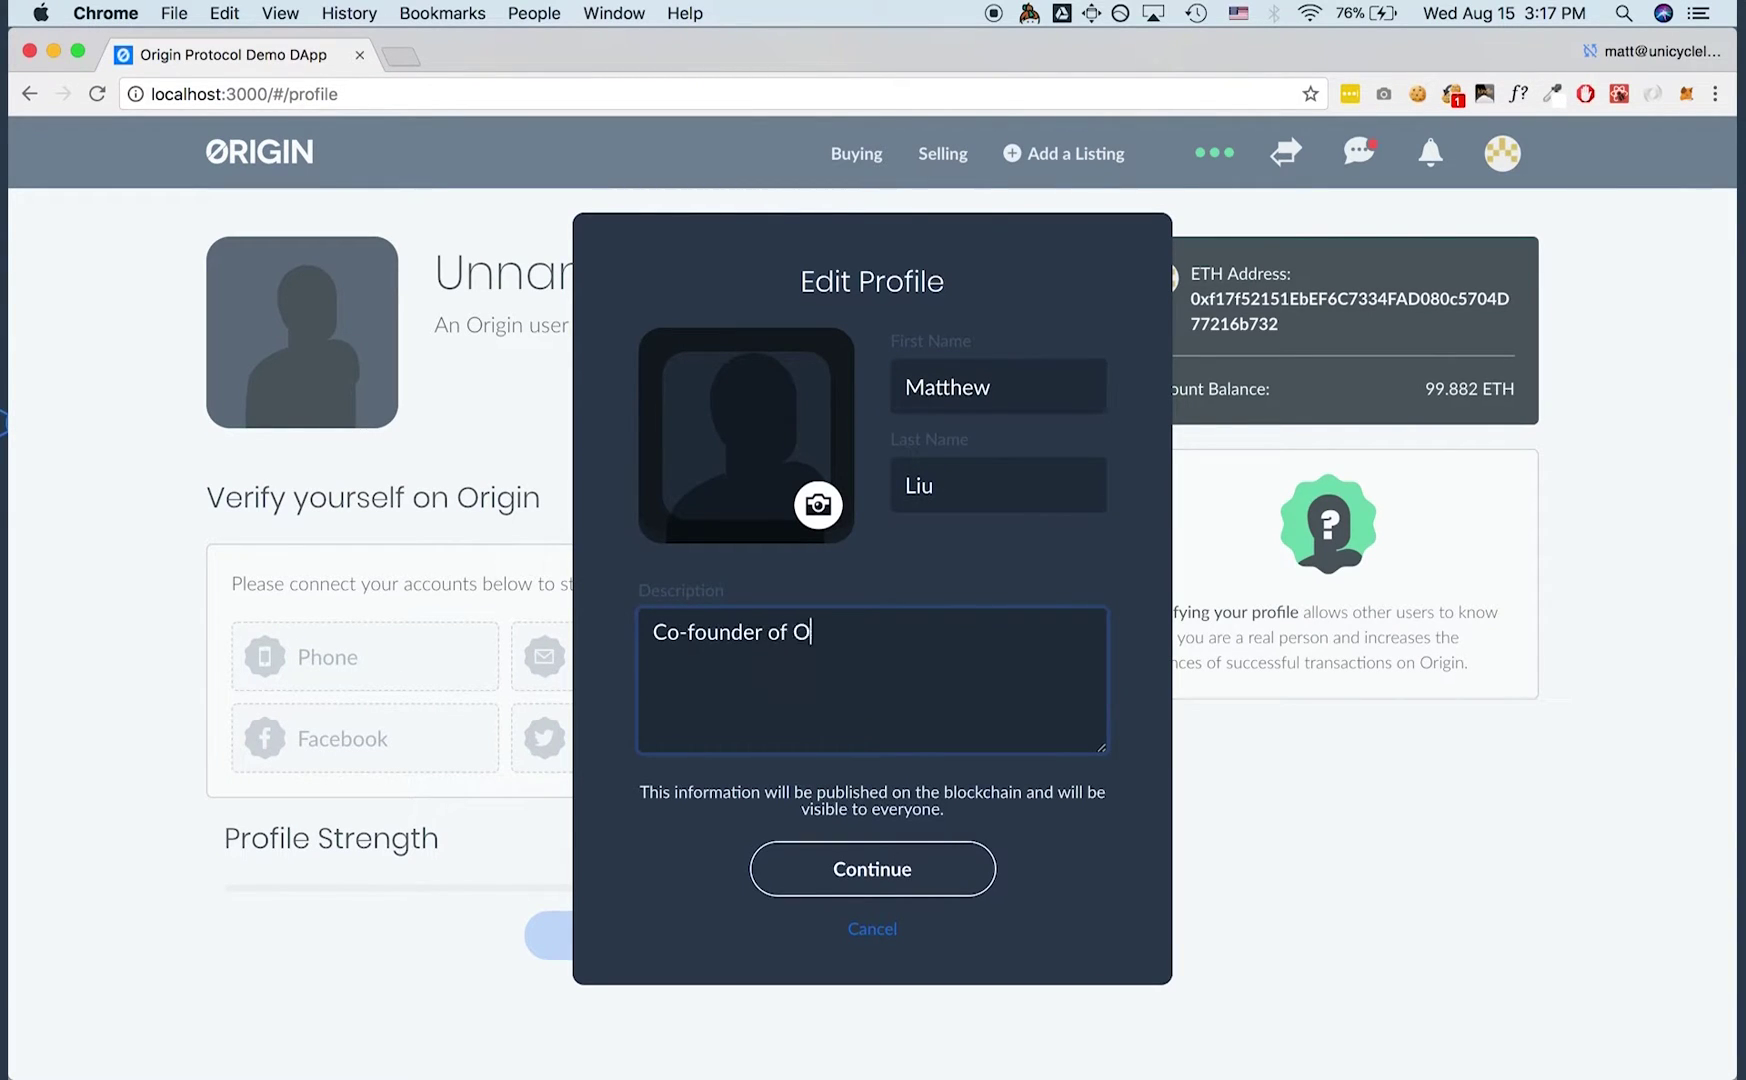
Set the headshot image as the profile photo and save the profile details
click(818, 505)
double_click(748, 295)
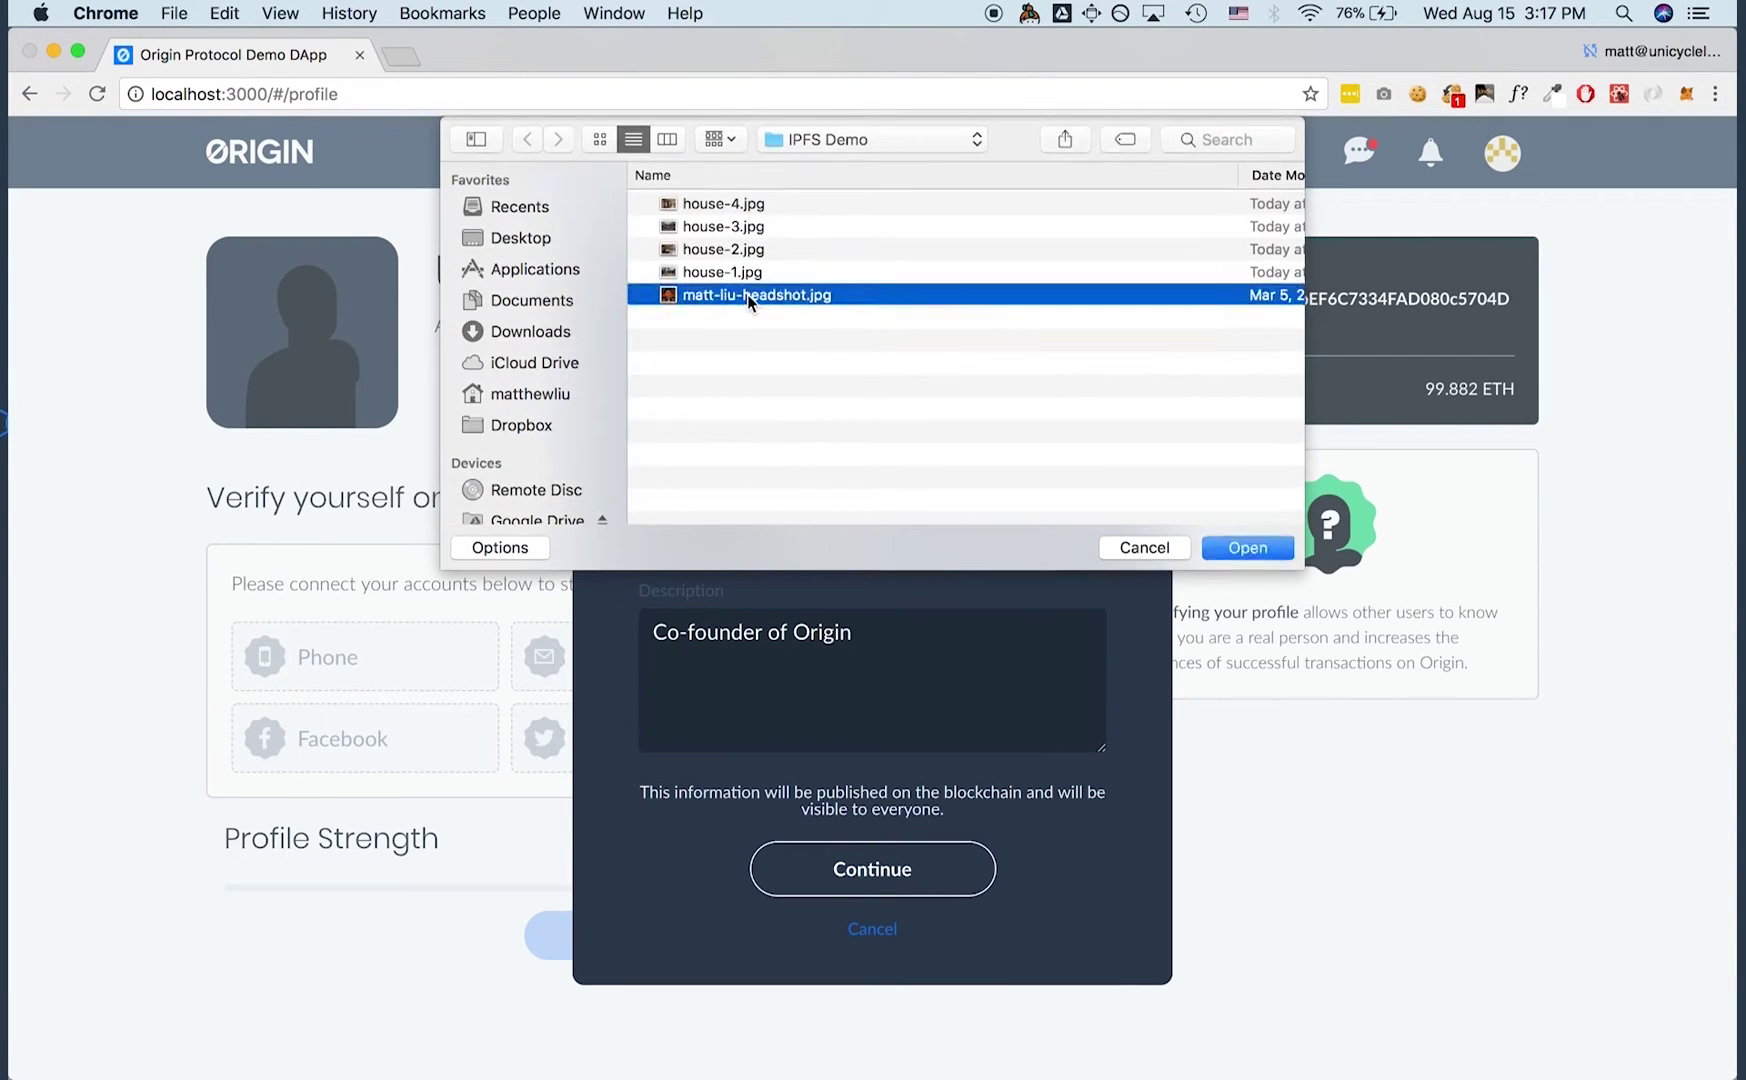
click(870, 869)
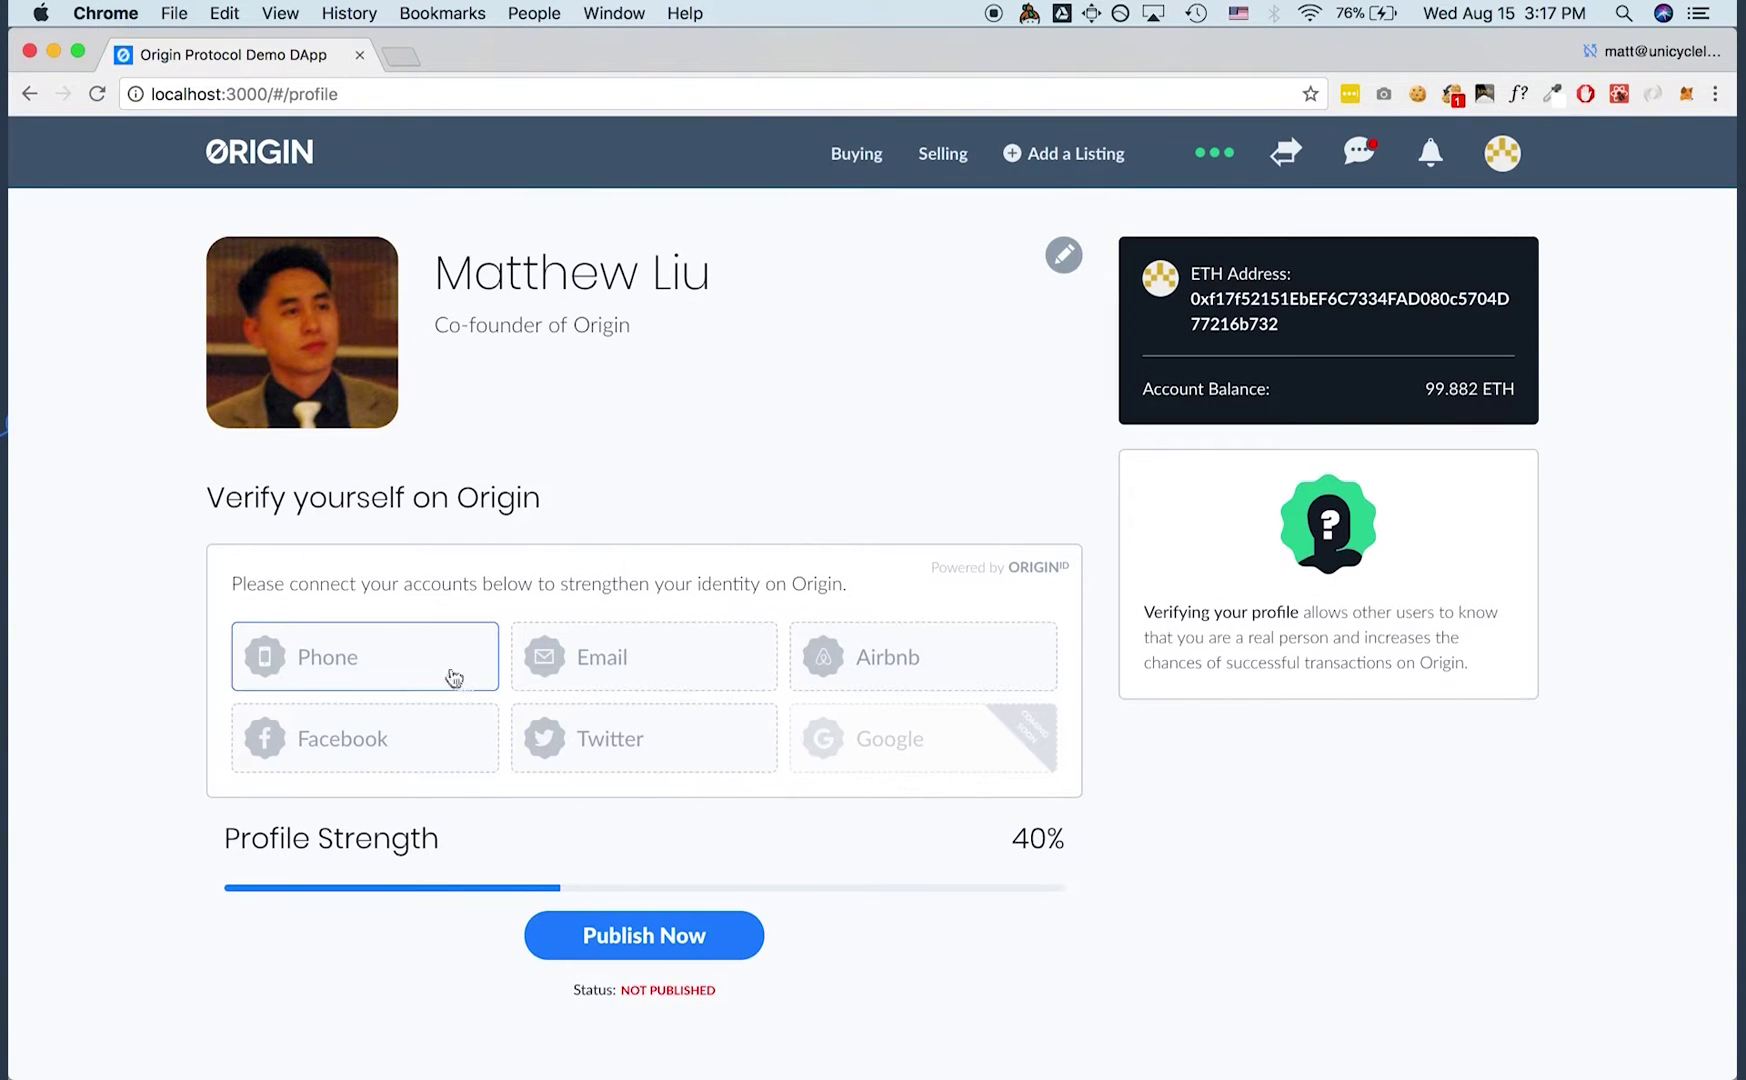
Verify the profile's phone number by entering the SMS verification code
click(422, 643)
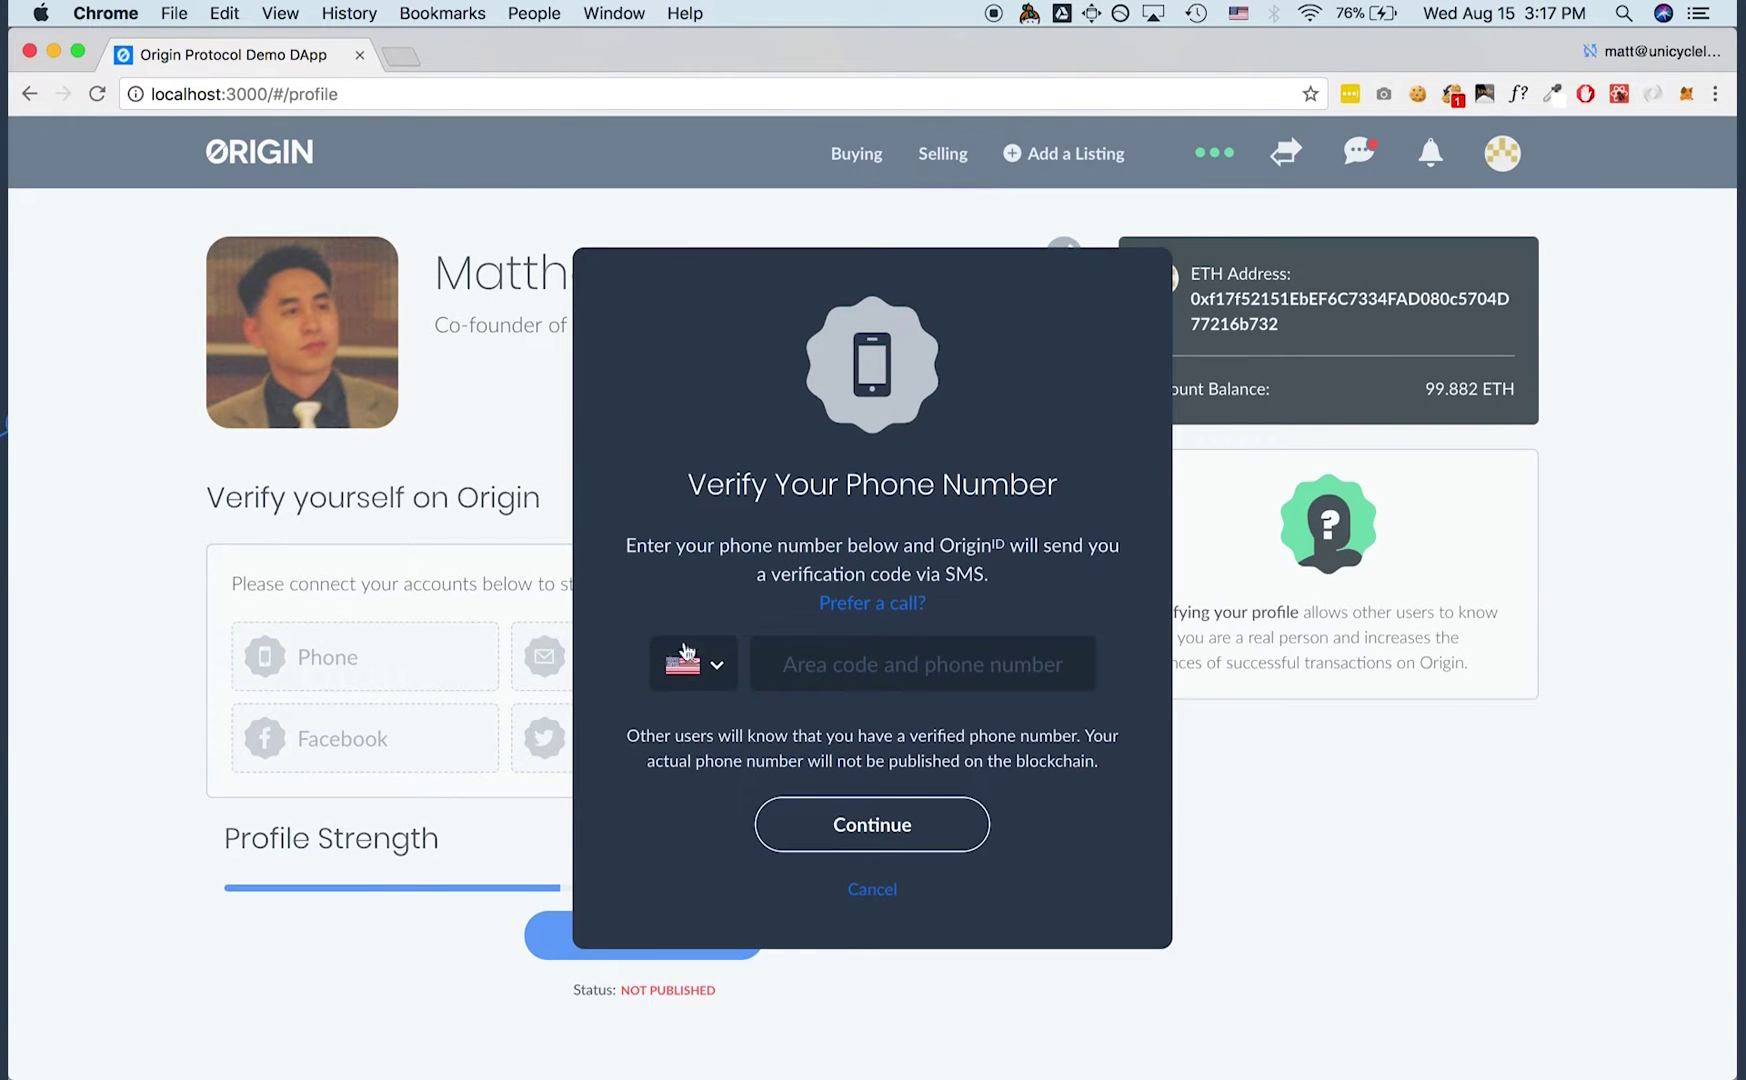
click(780, 660)
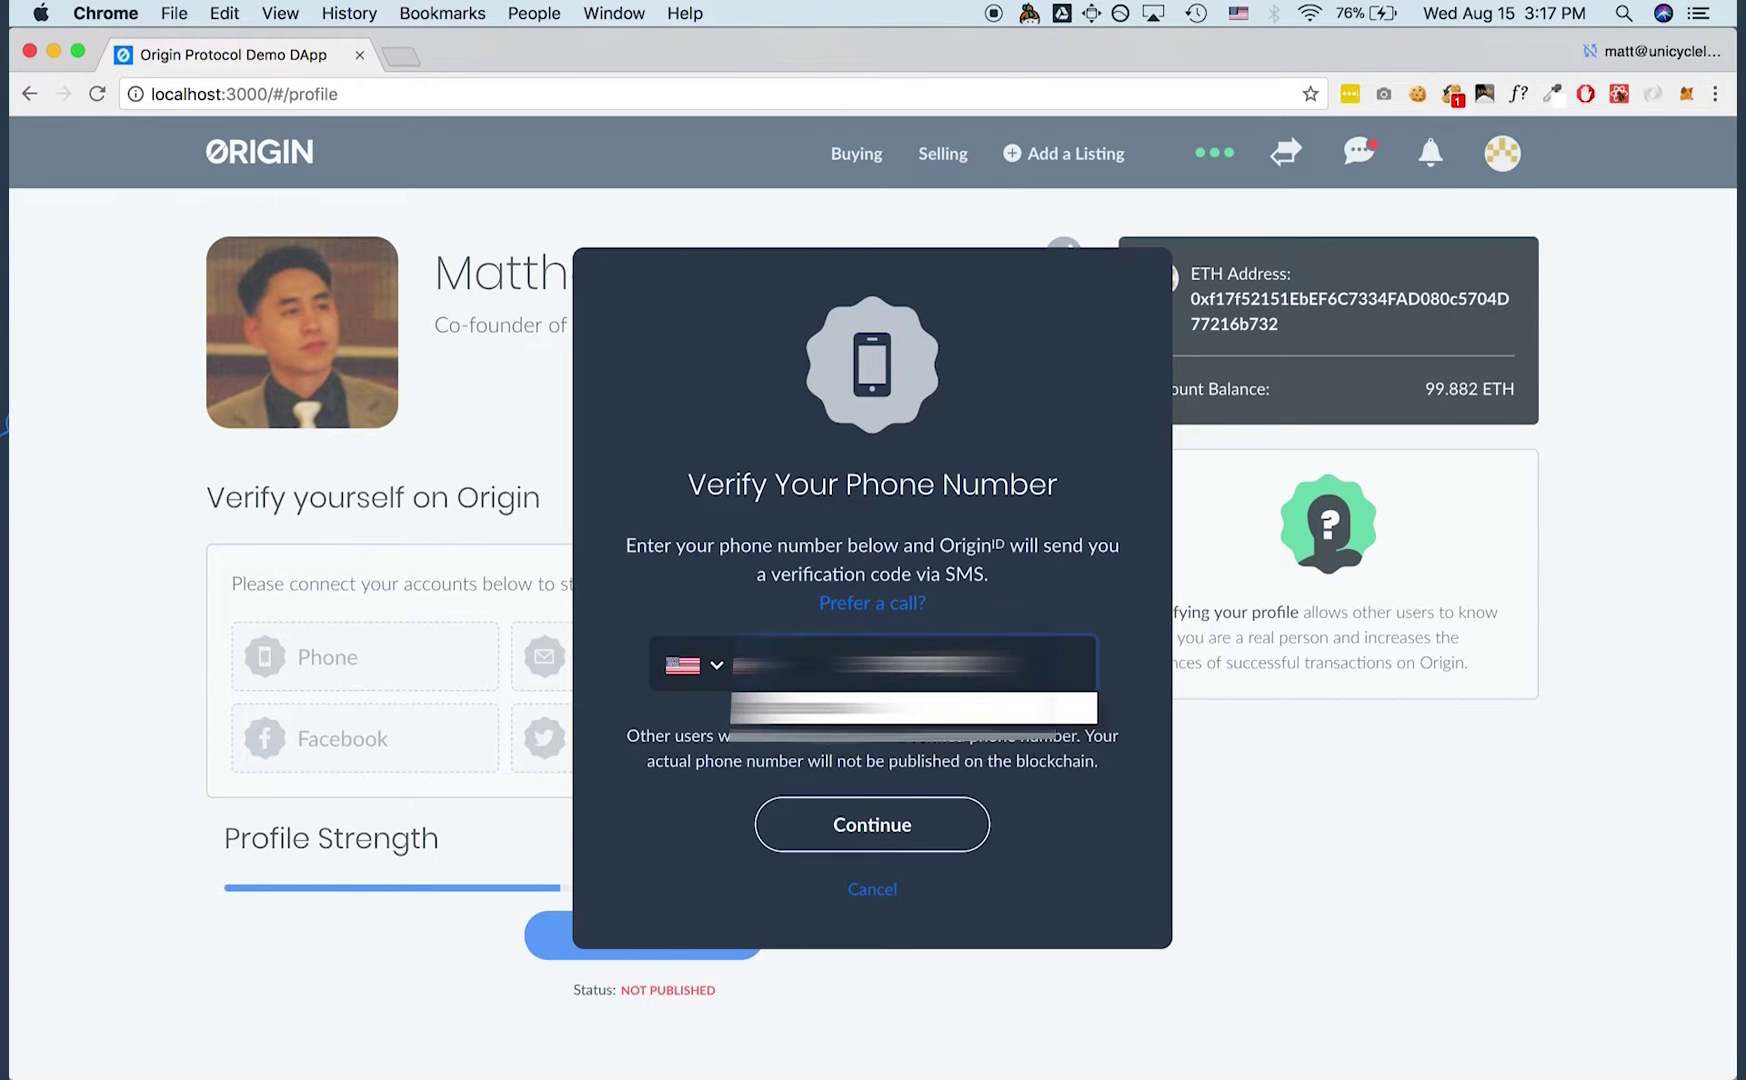
click(845, 836)
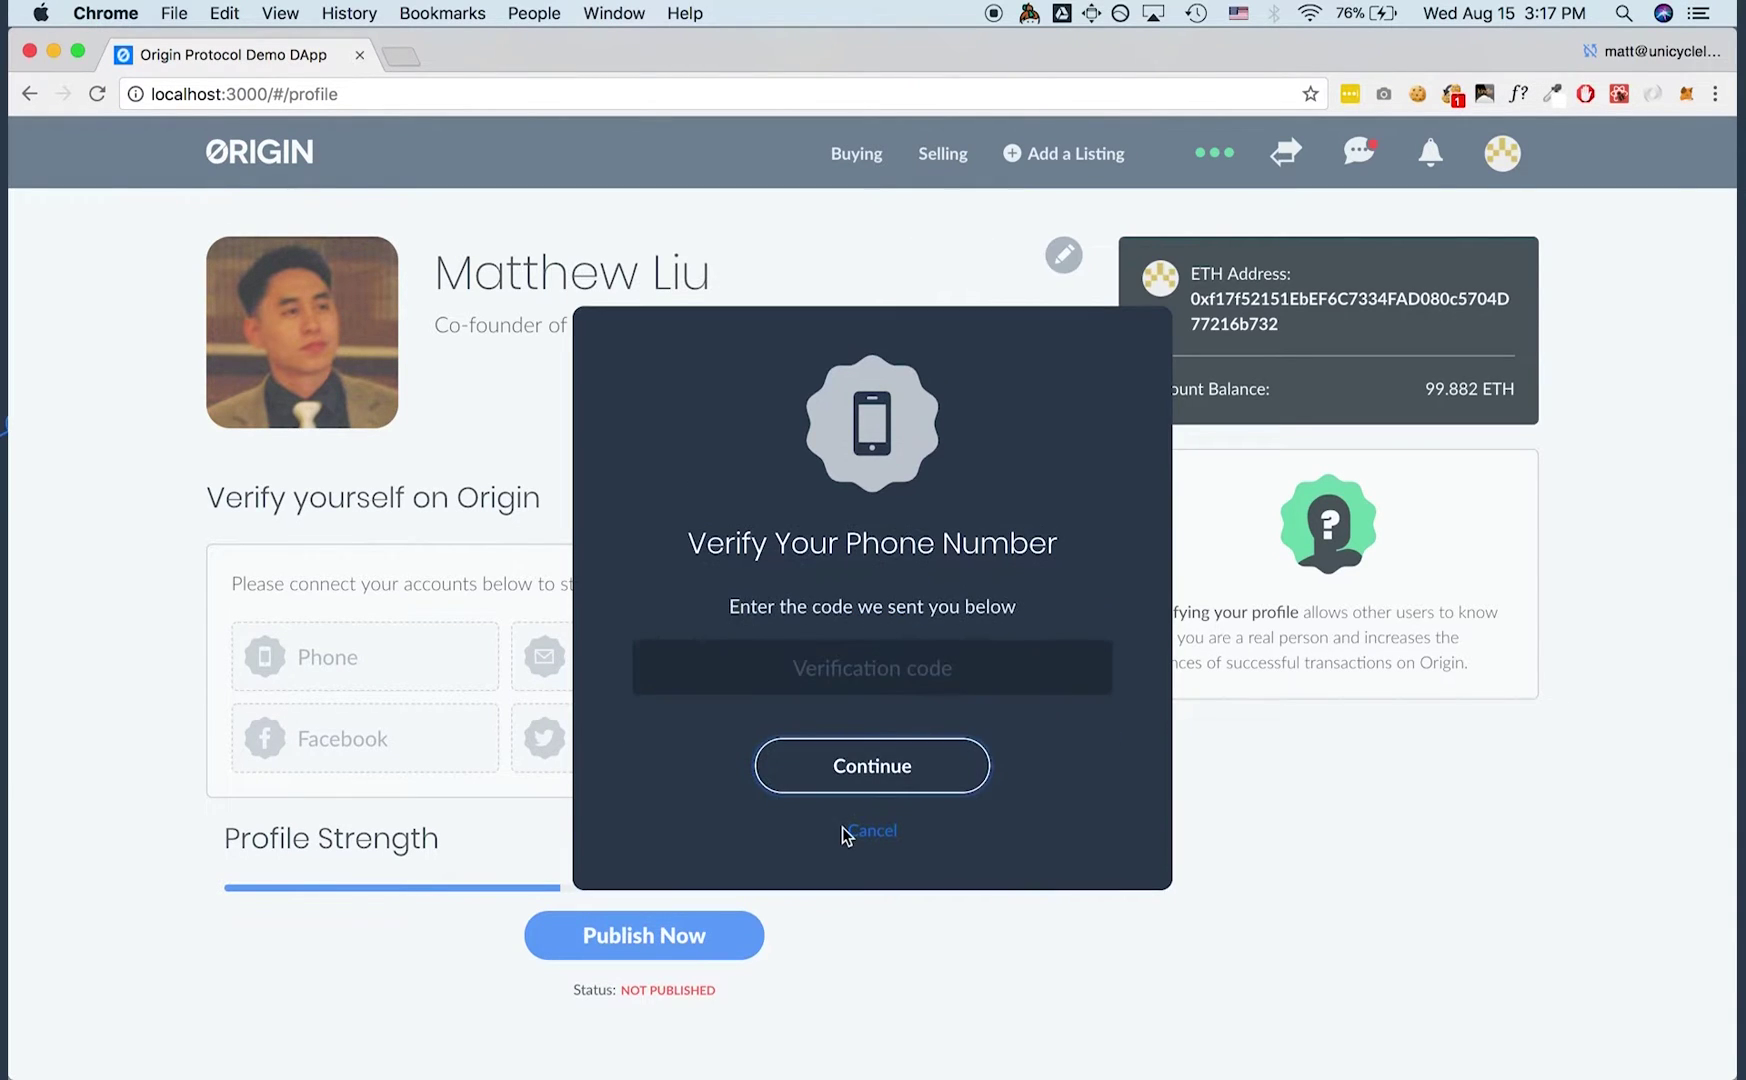
click(852, 672)
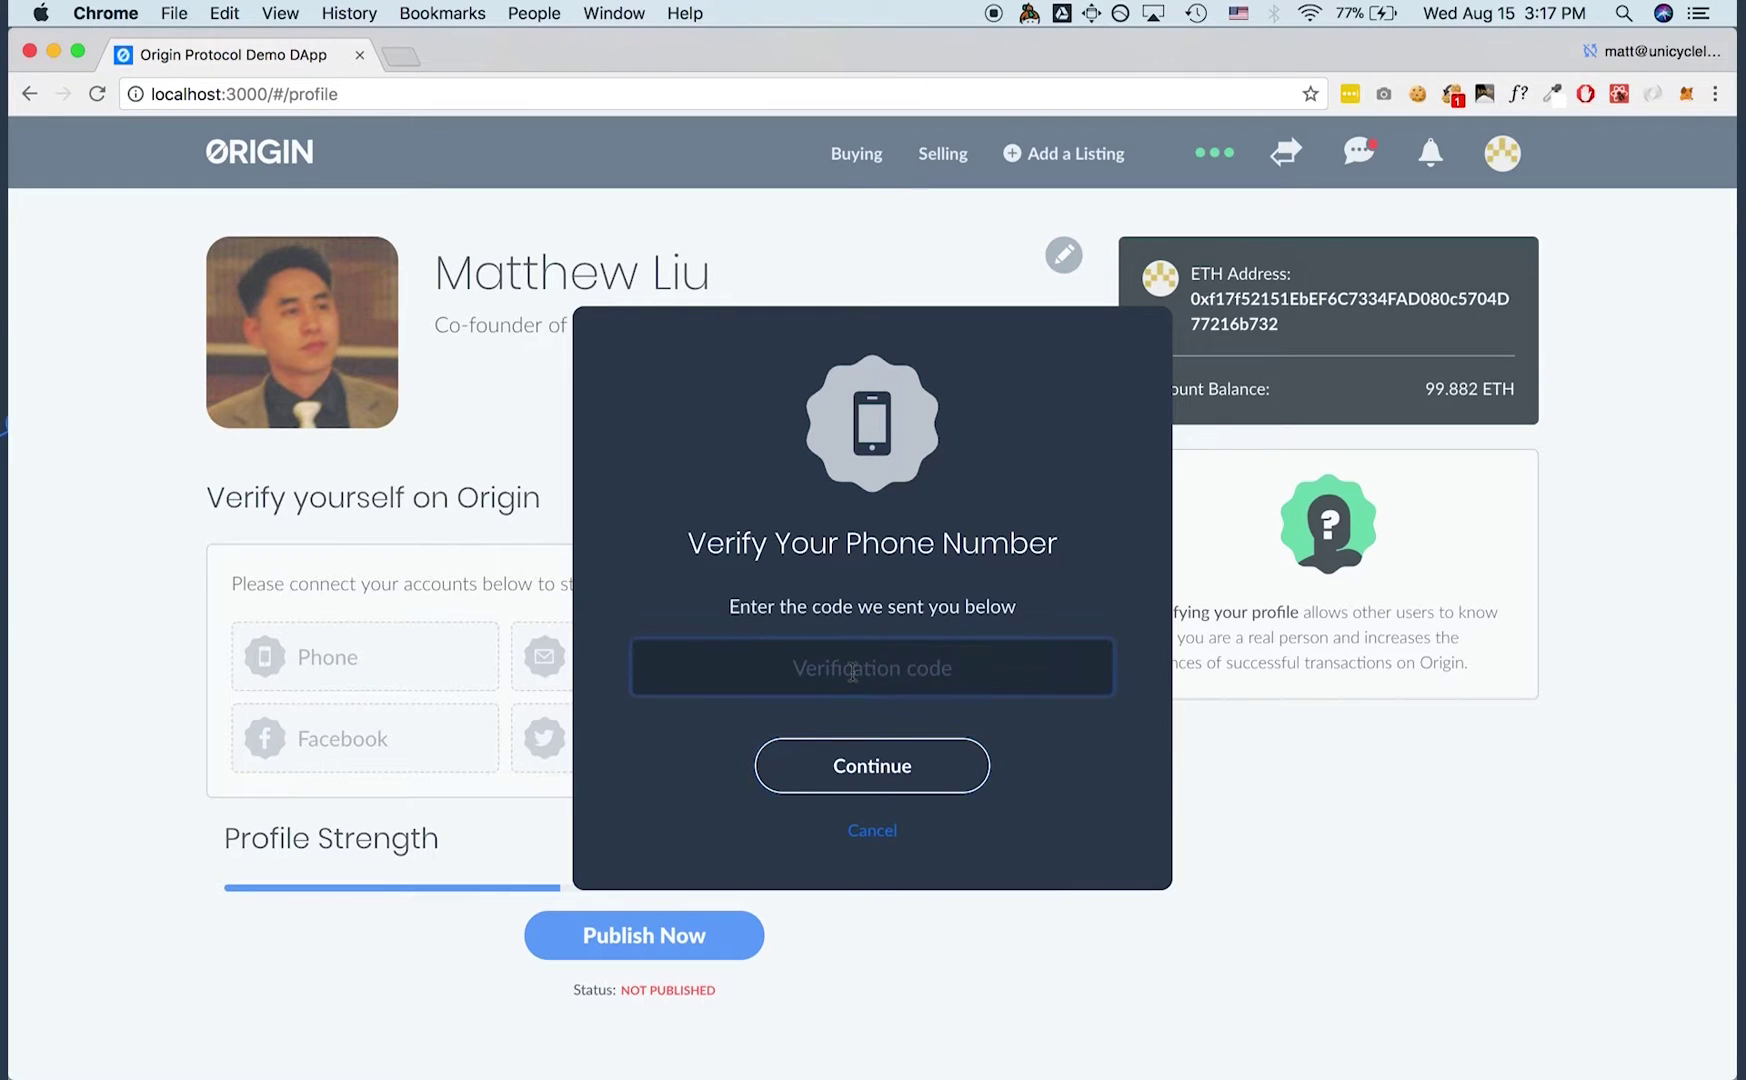
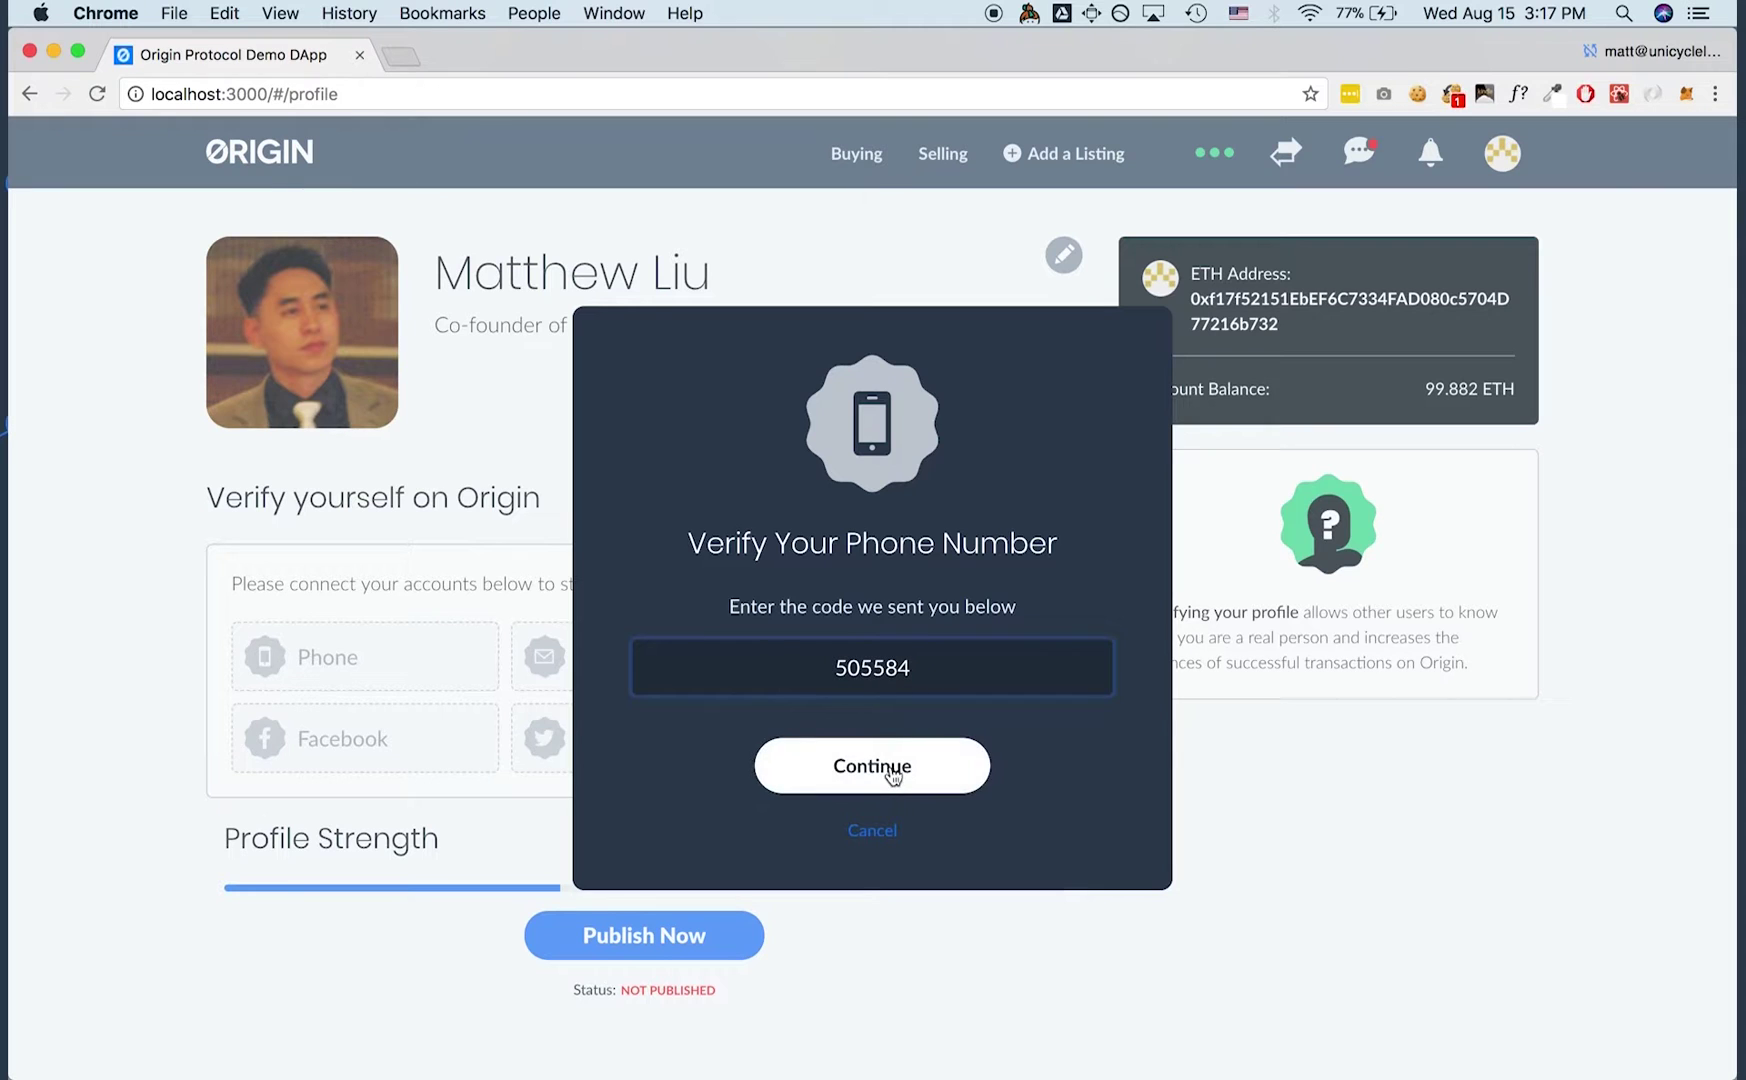
click(893, 776)
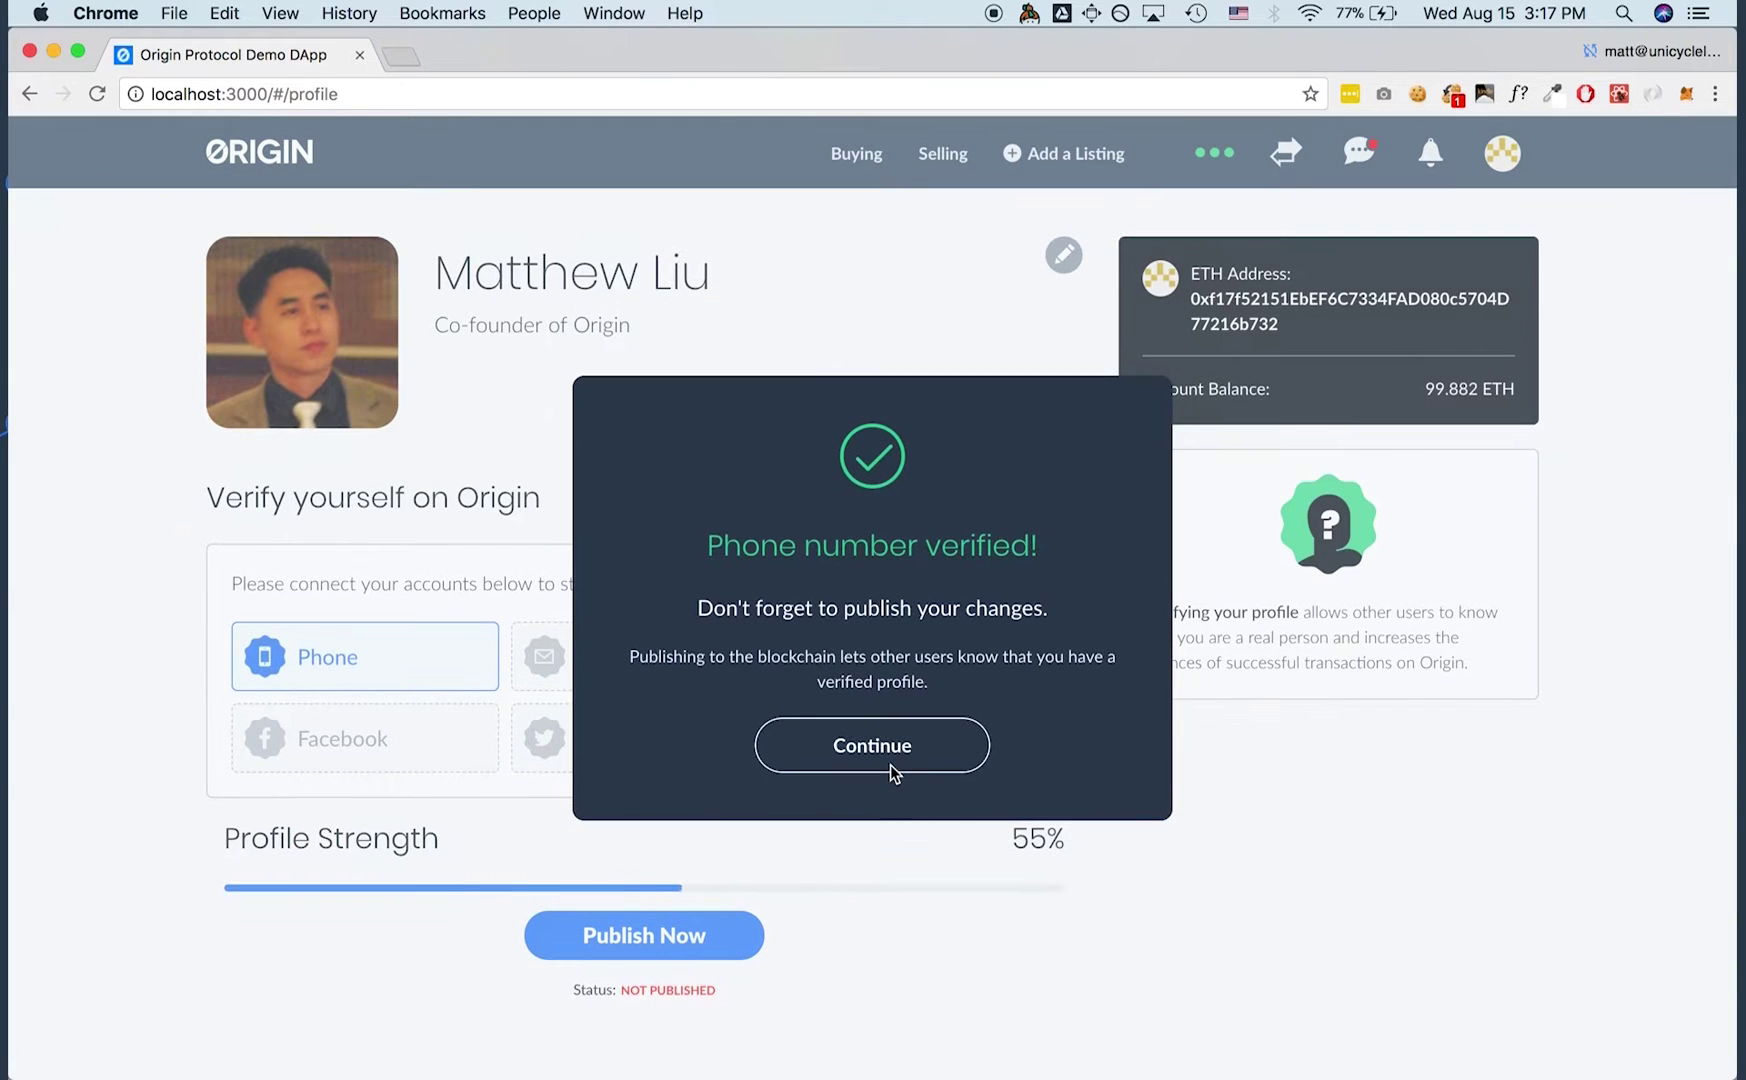
click(872, 760)
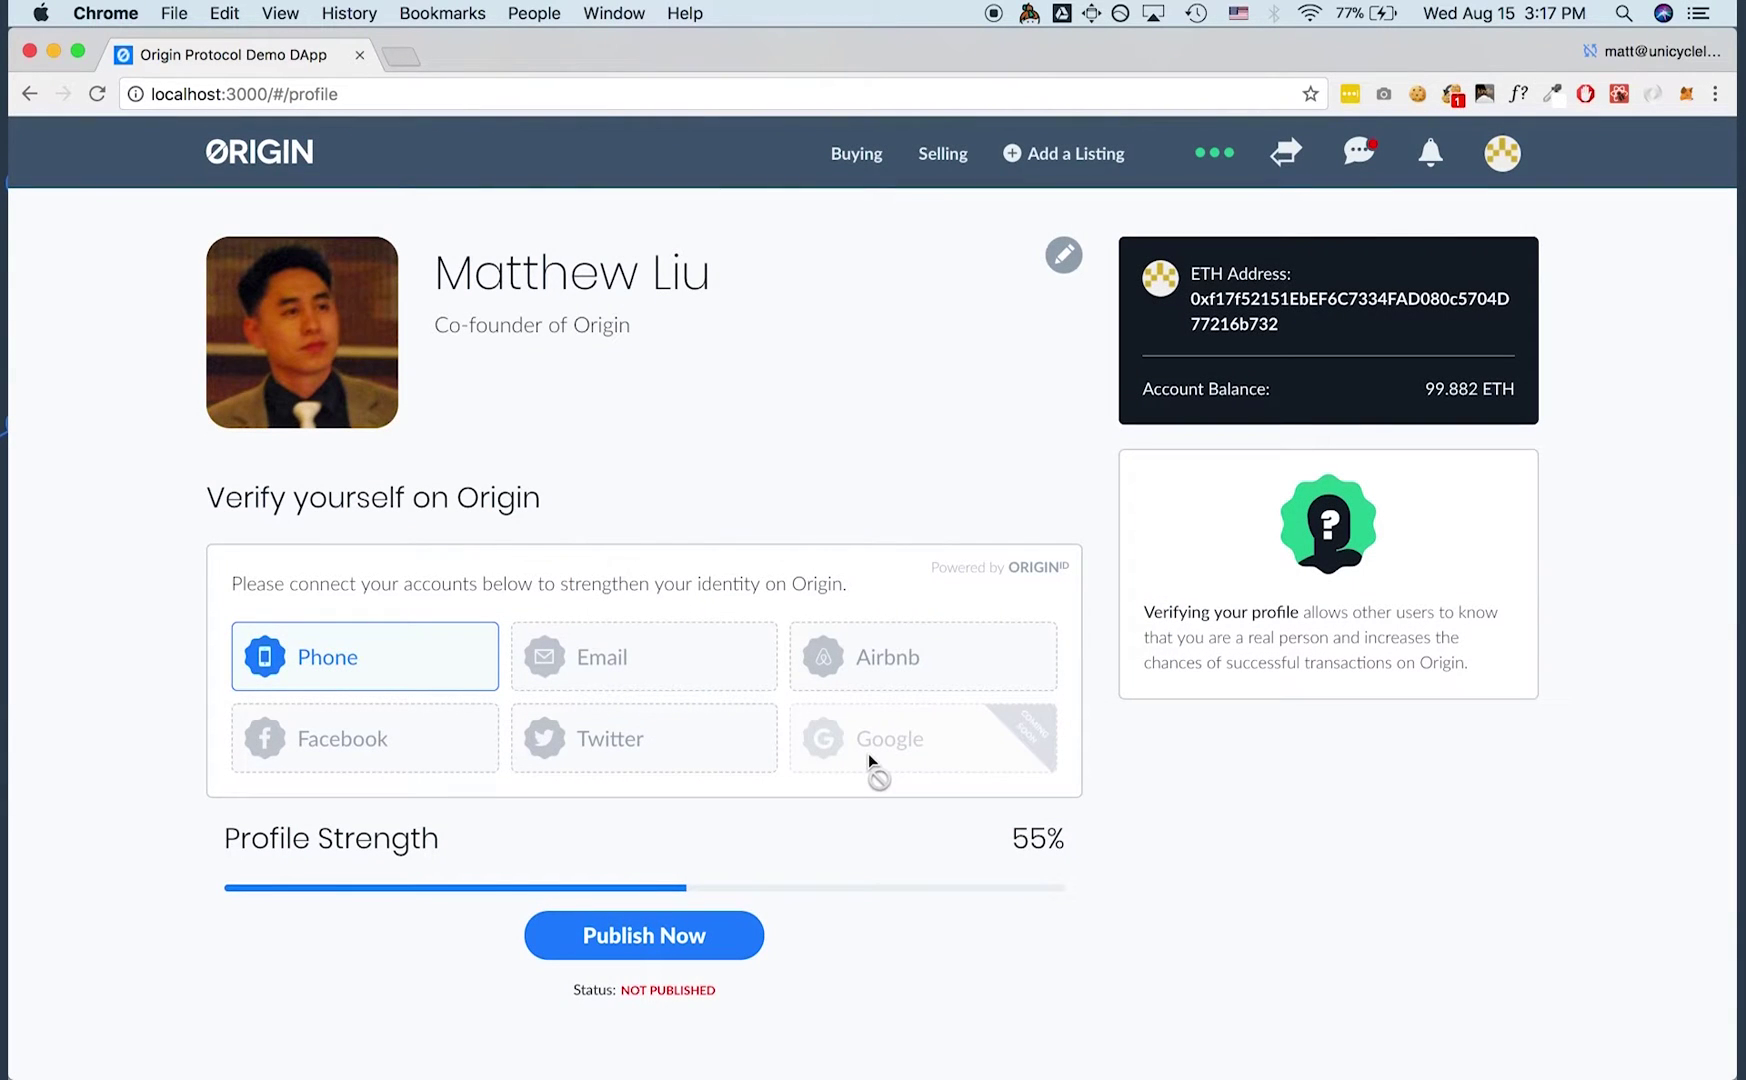
Verify the user's email address by entering the emailed verification code
click(615, 661)
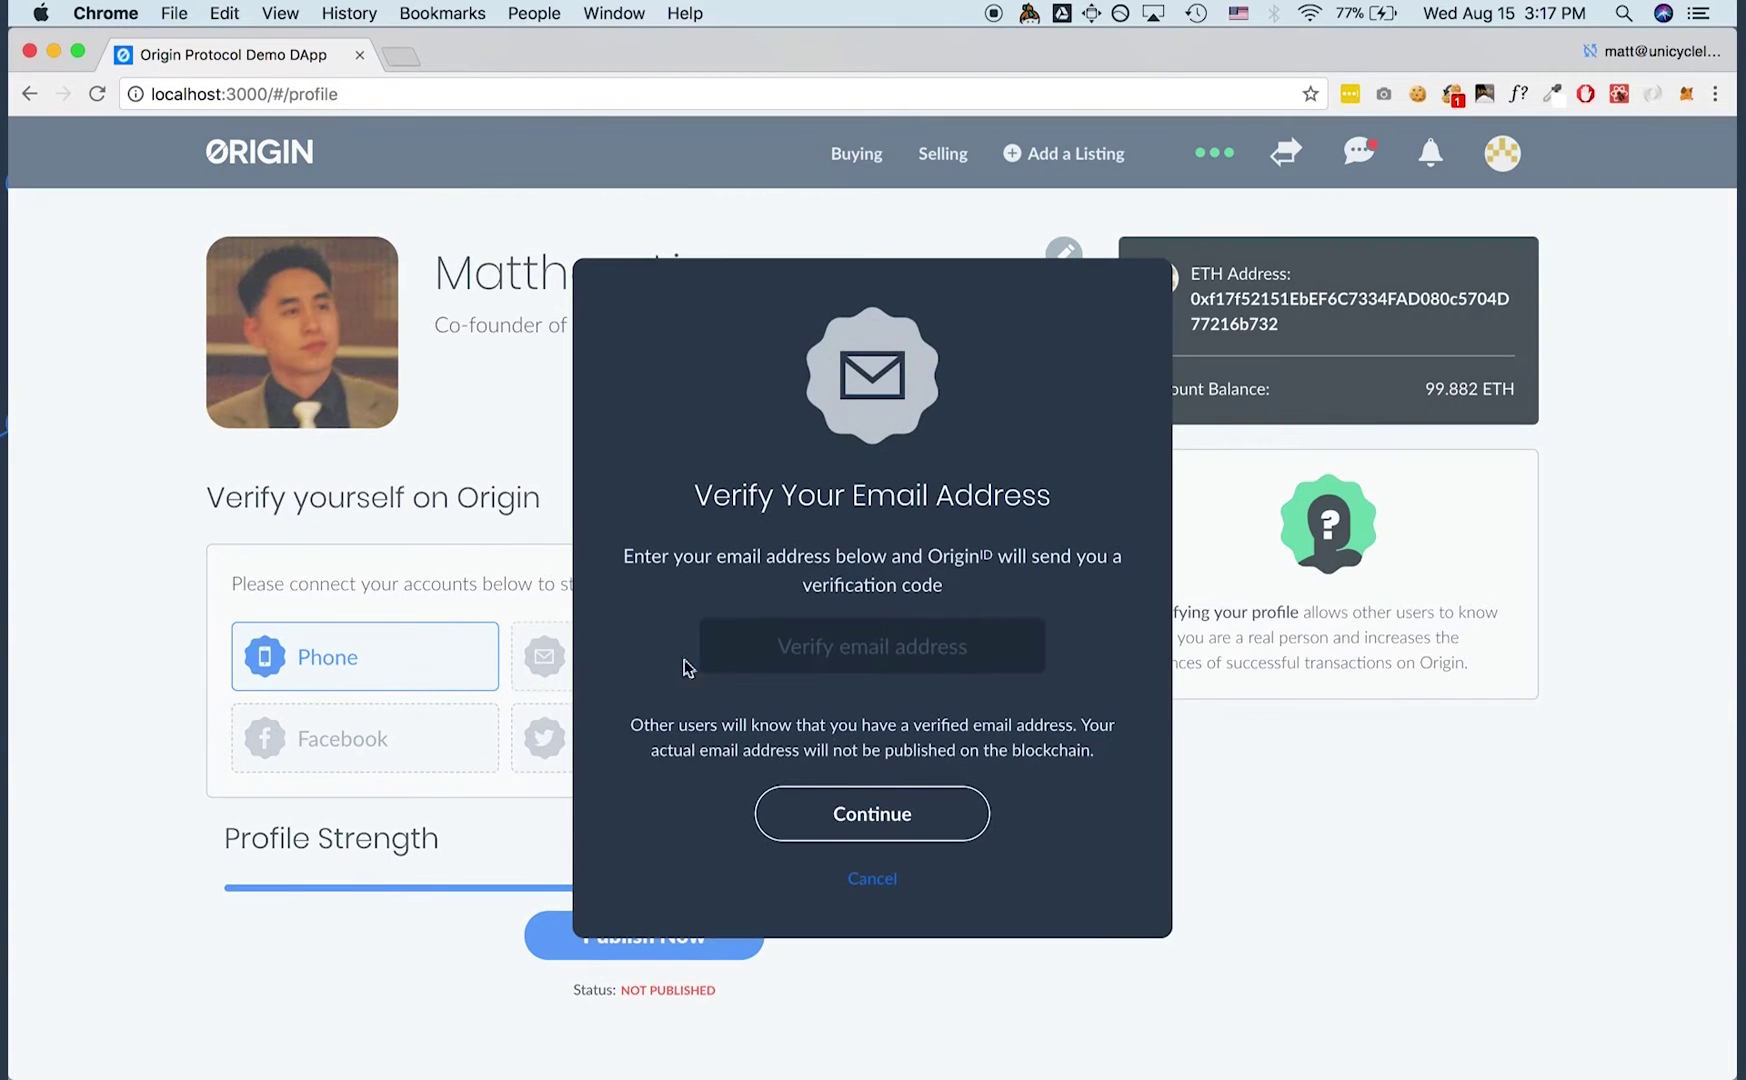
click(706, 662)
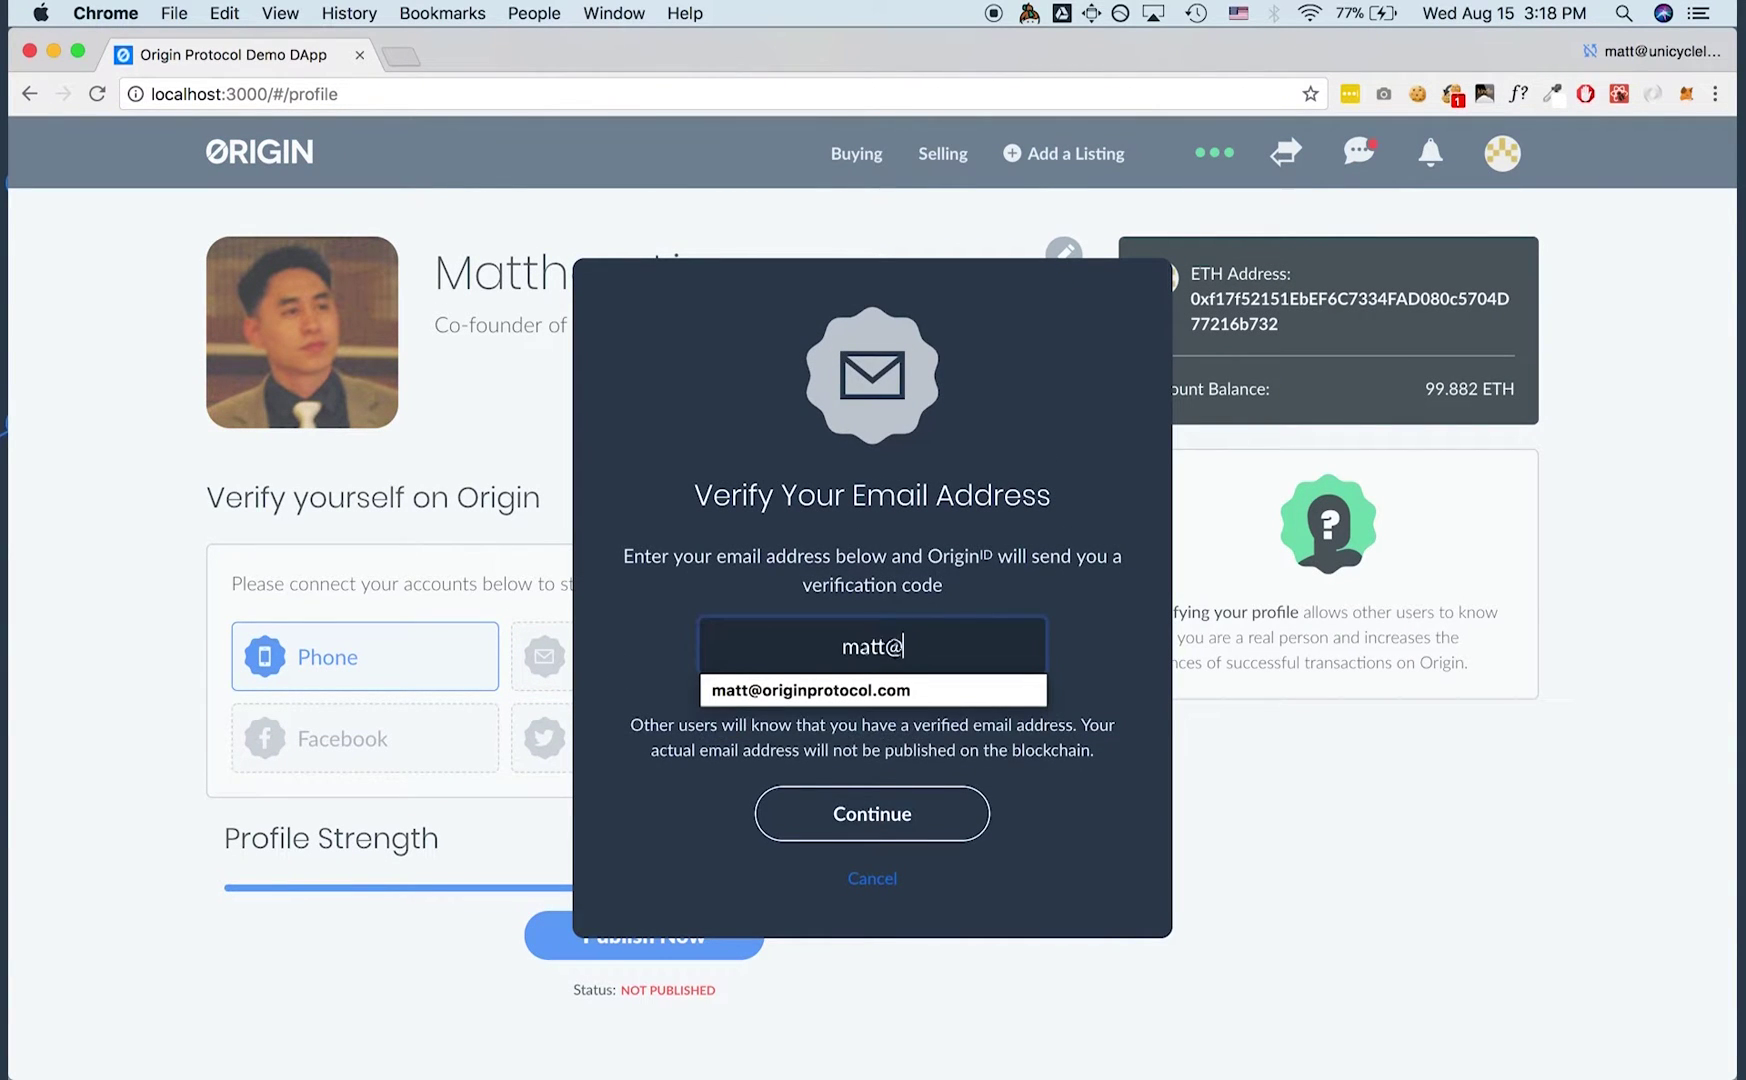
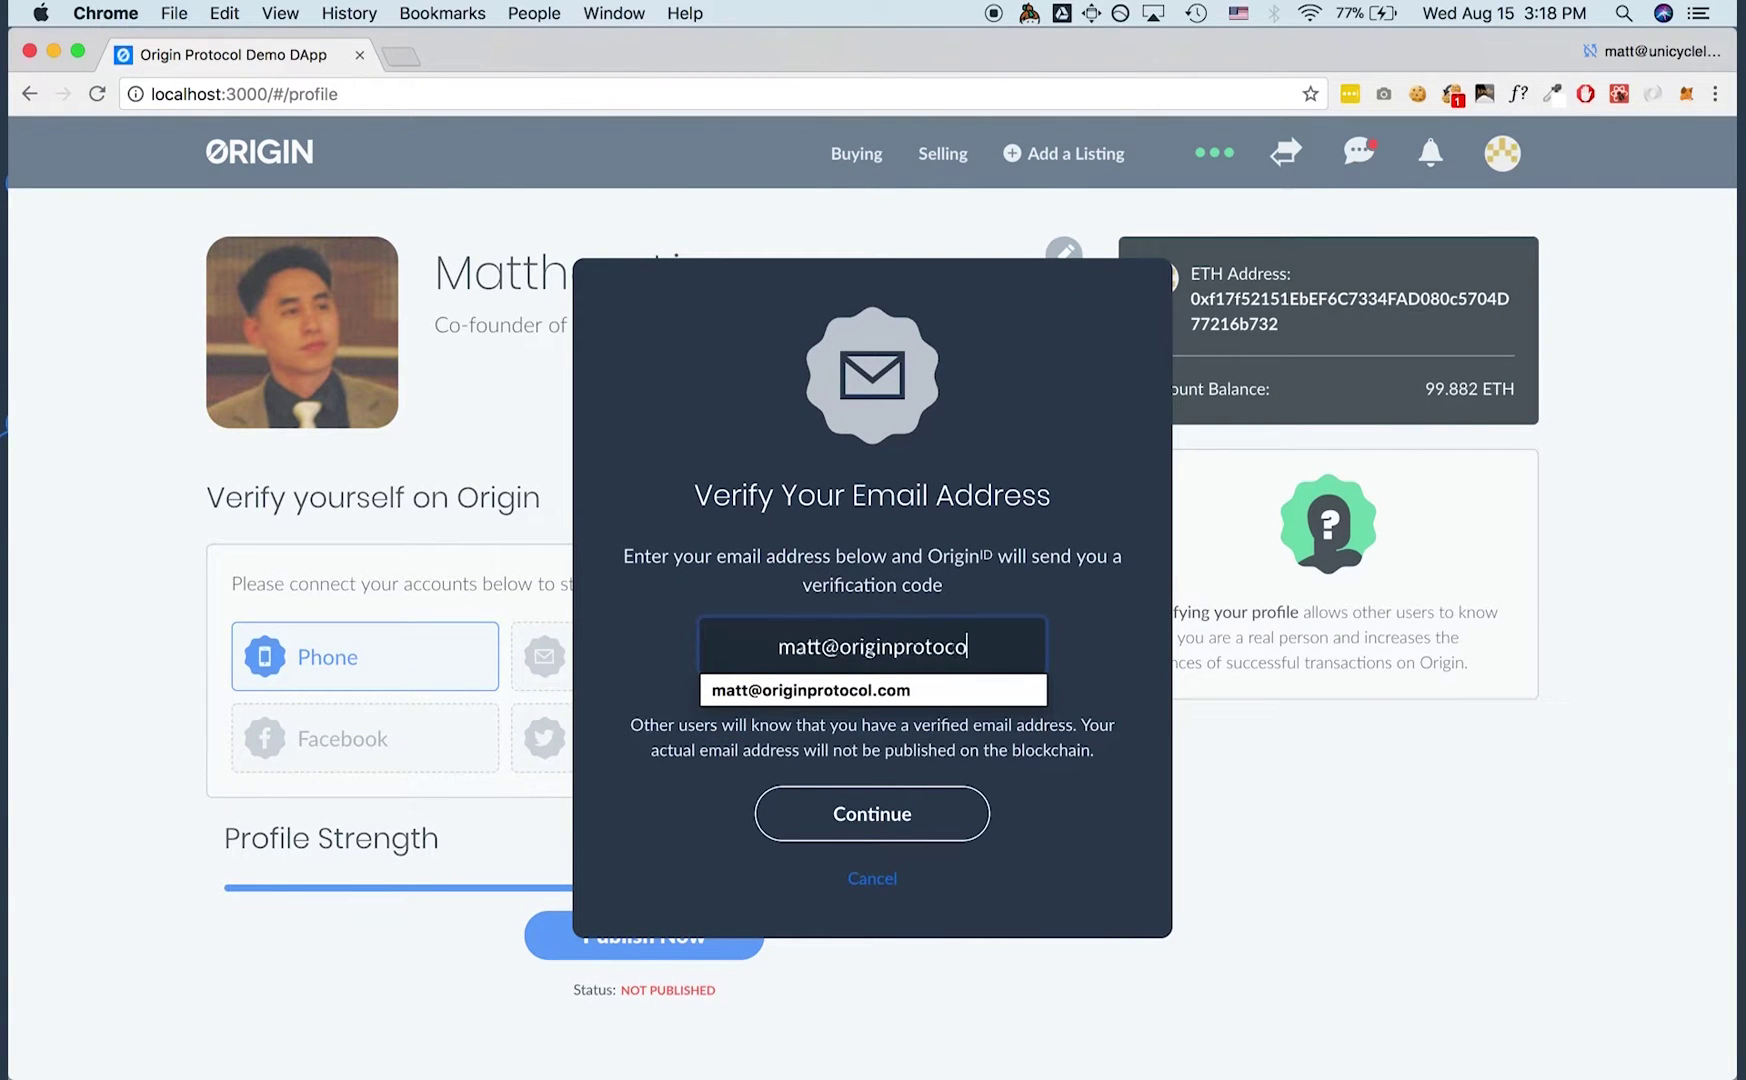
click(905, 796)
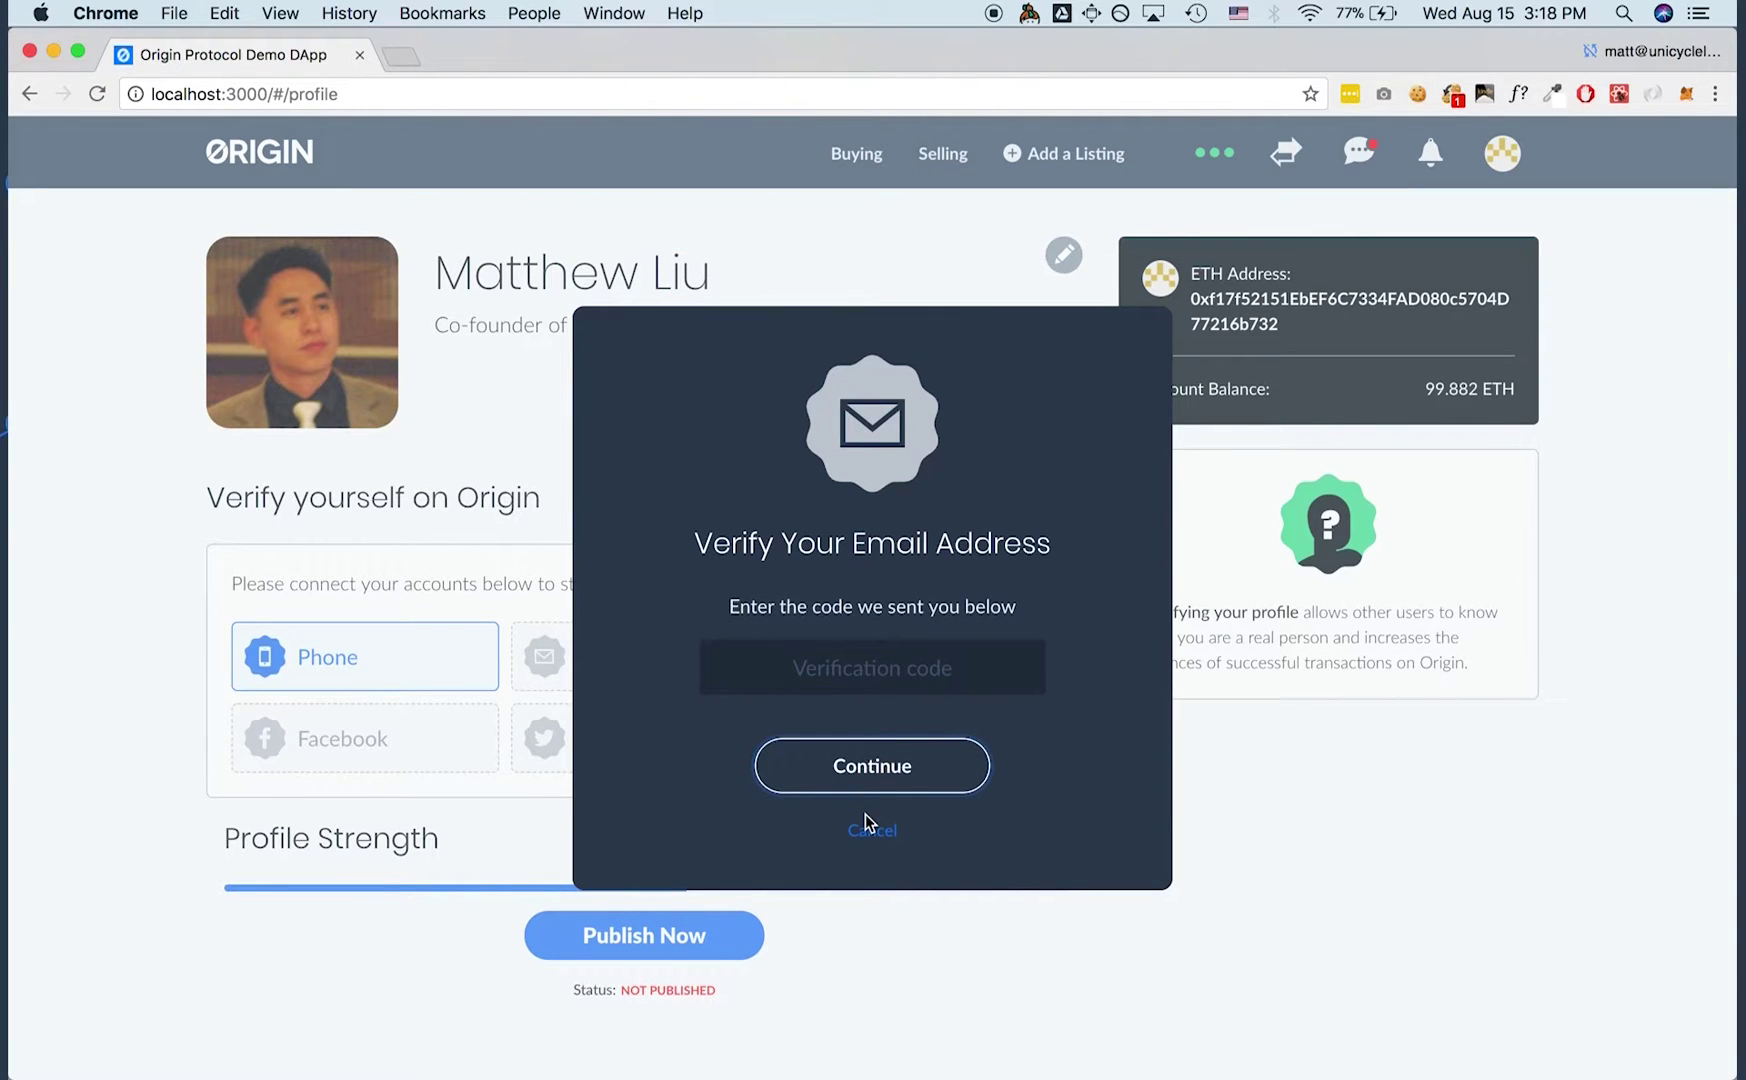
click(844, 667)
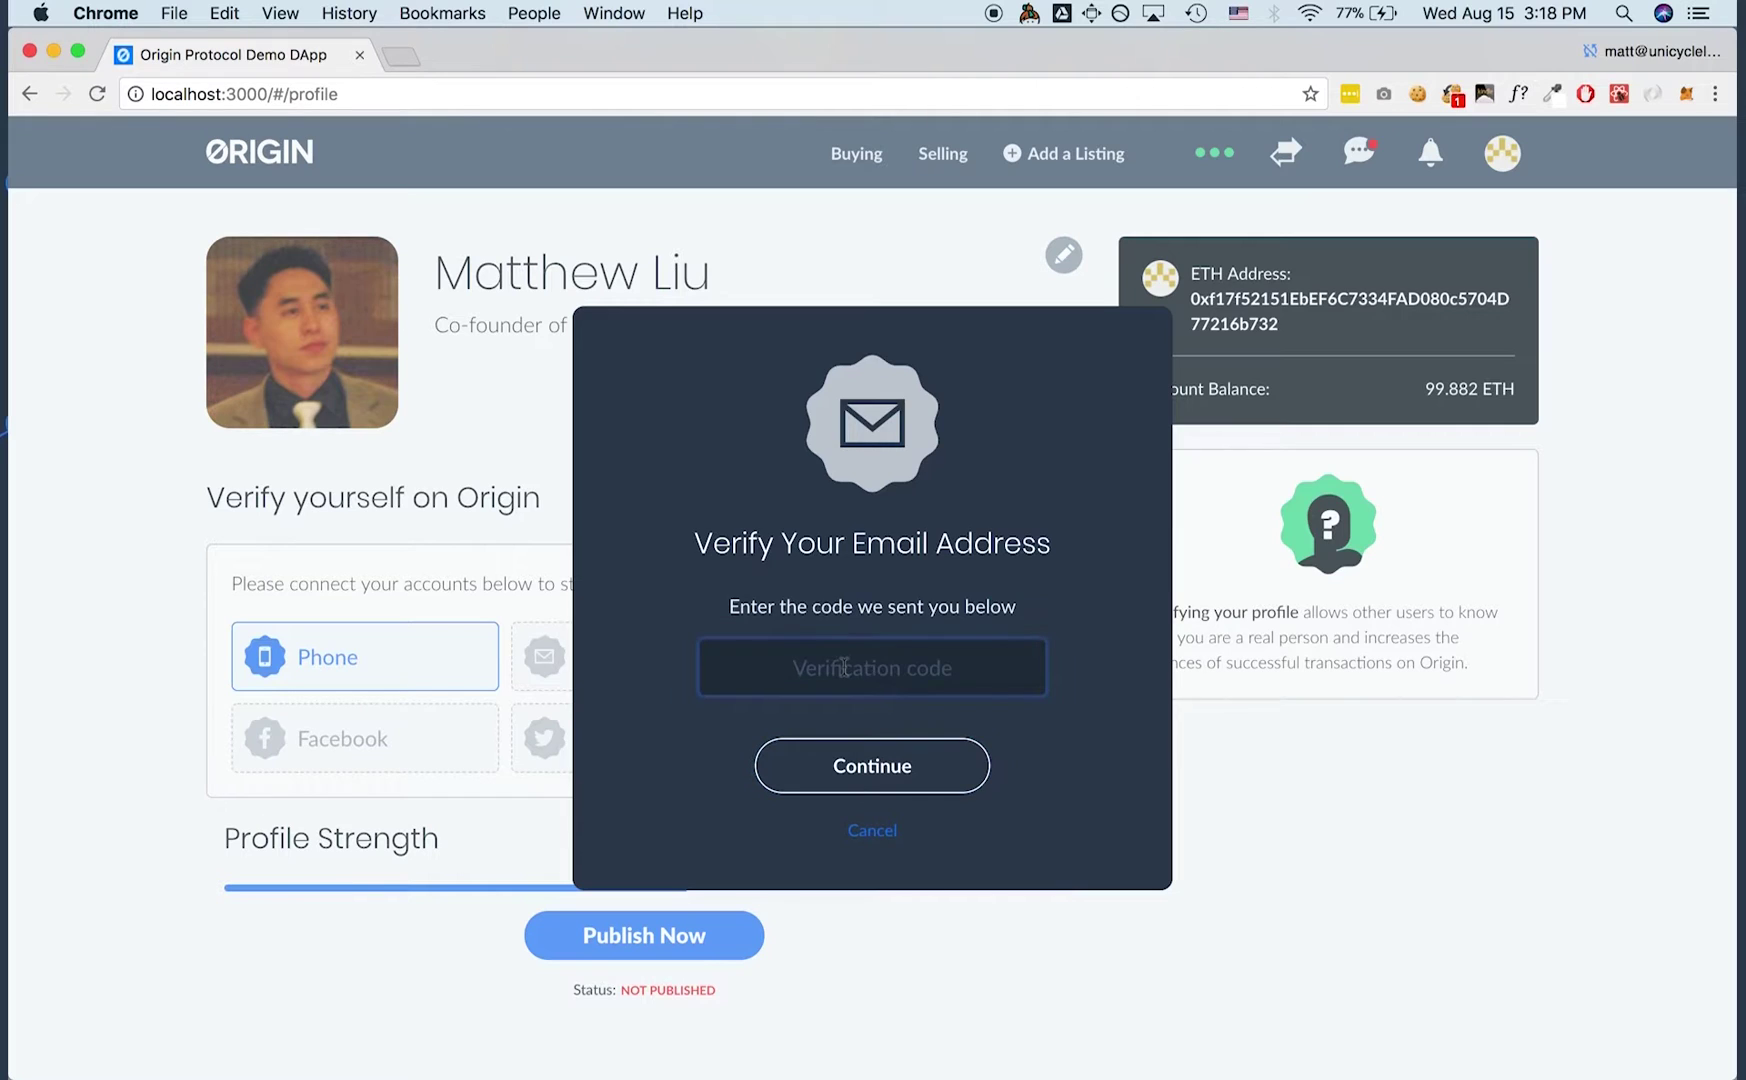
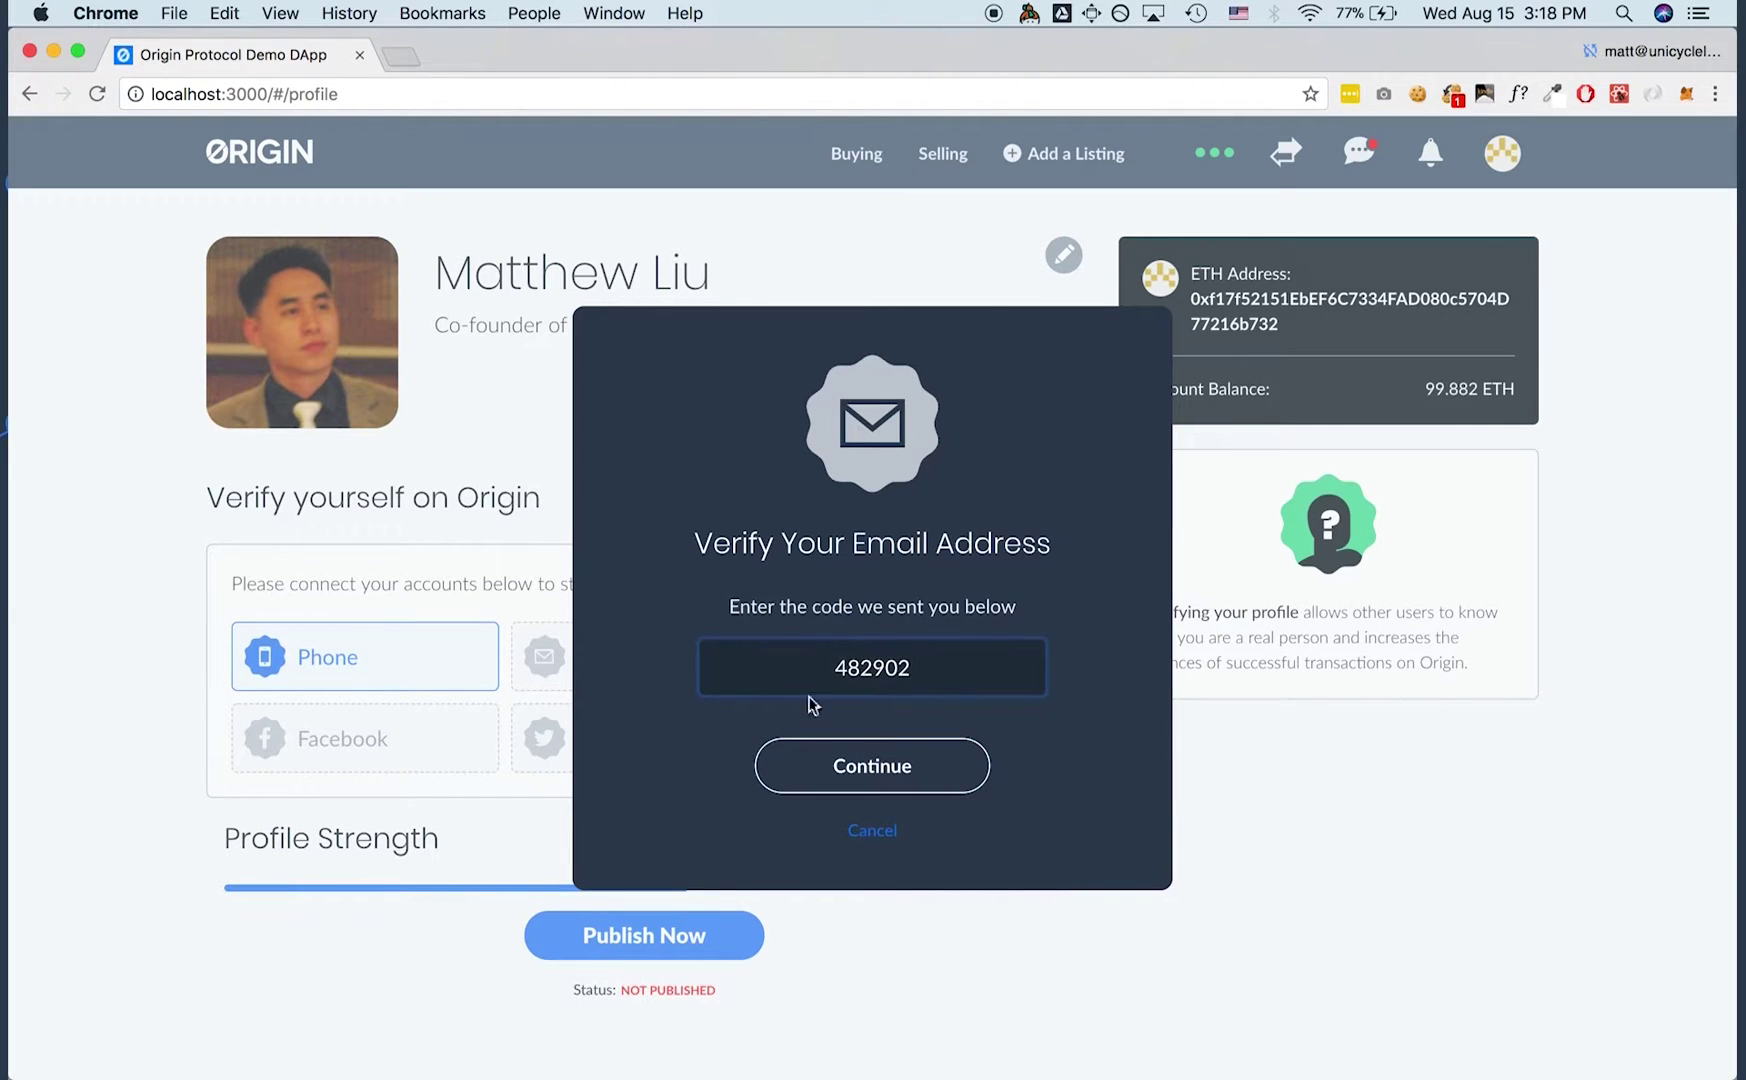
click(812, 752)
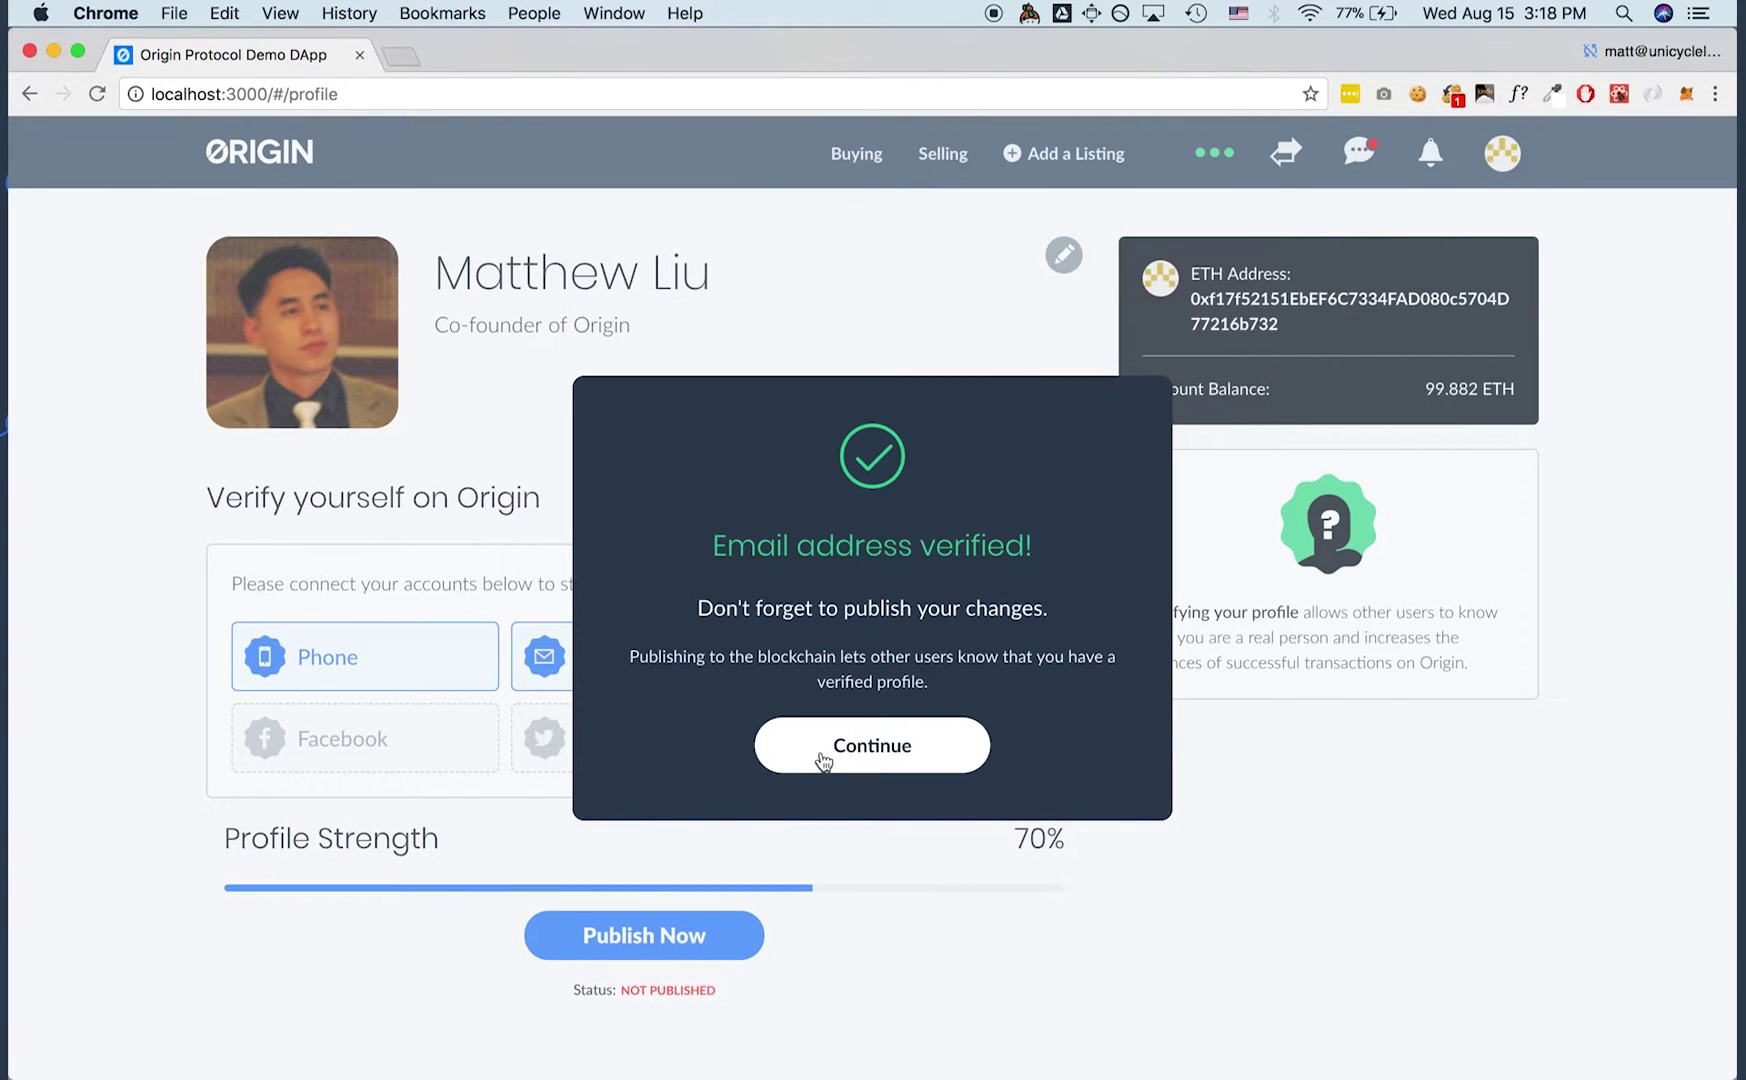
click(822, 758)
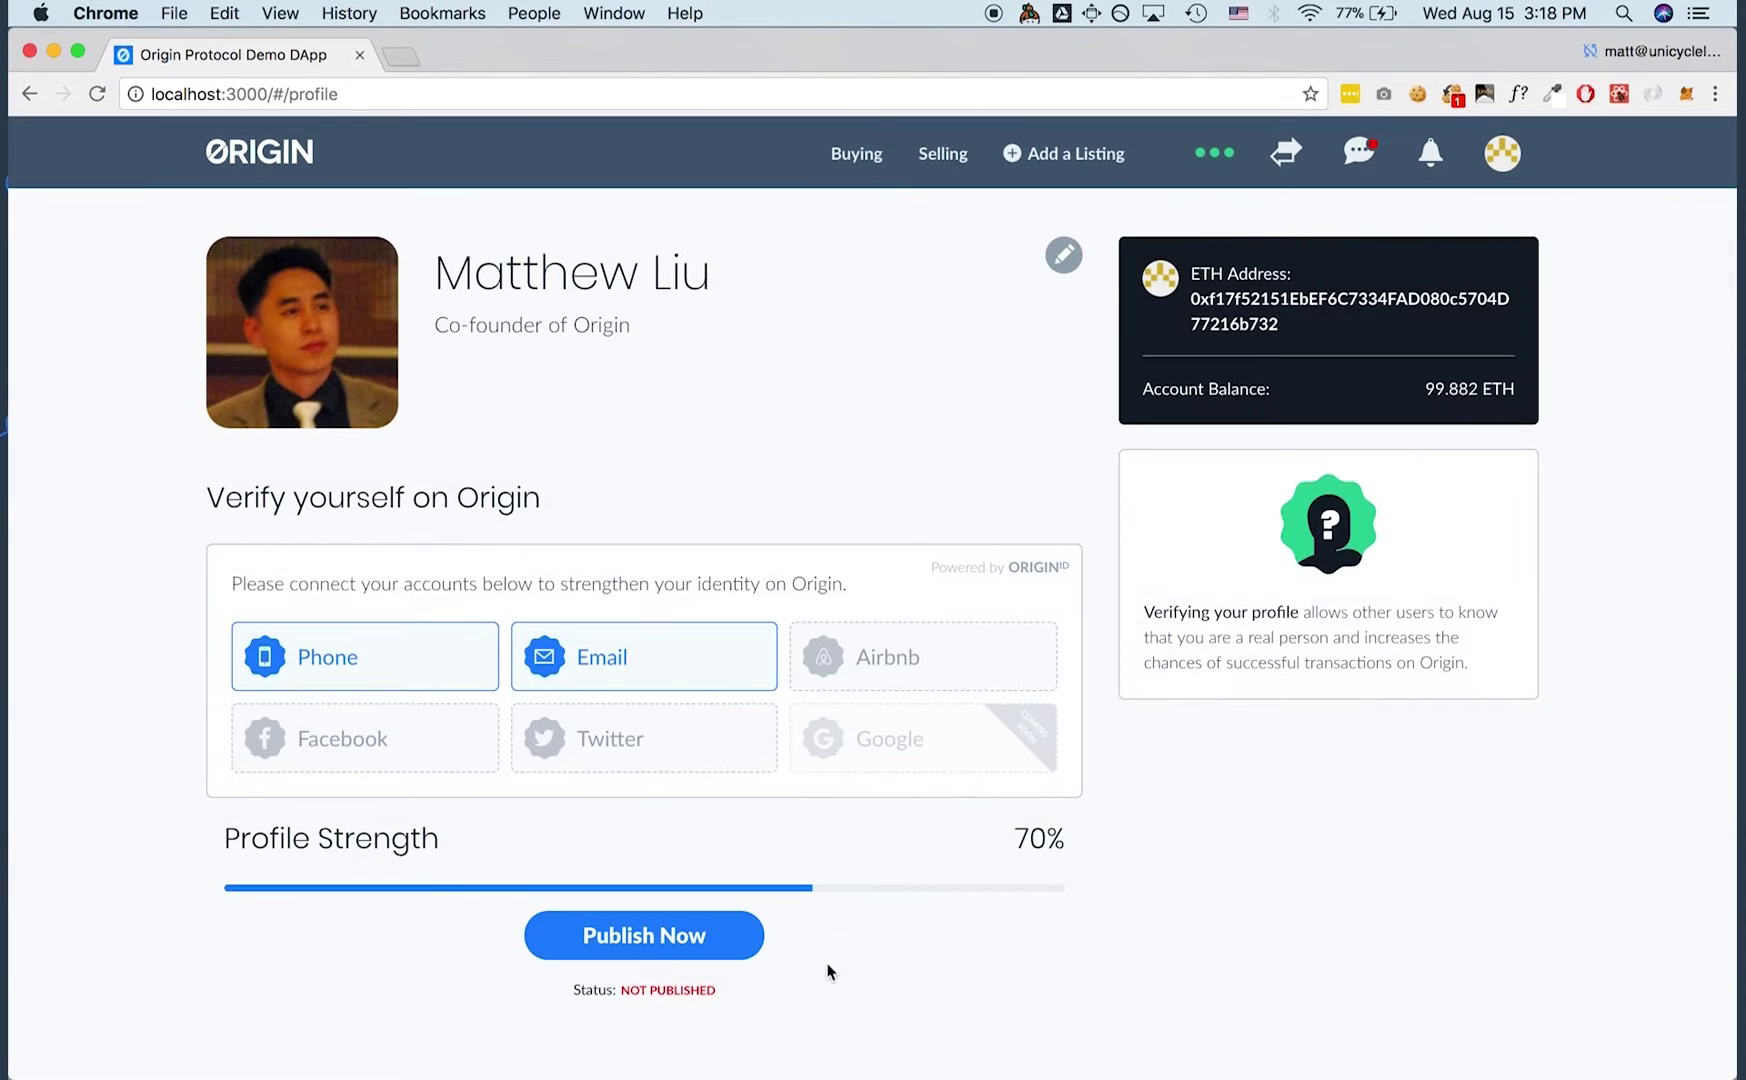
Publish the profile to the blockchain, making verifications public and approving the wallet transaction
click(627, 937)
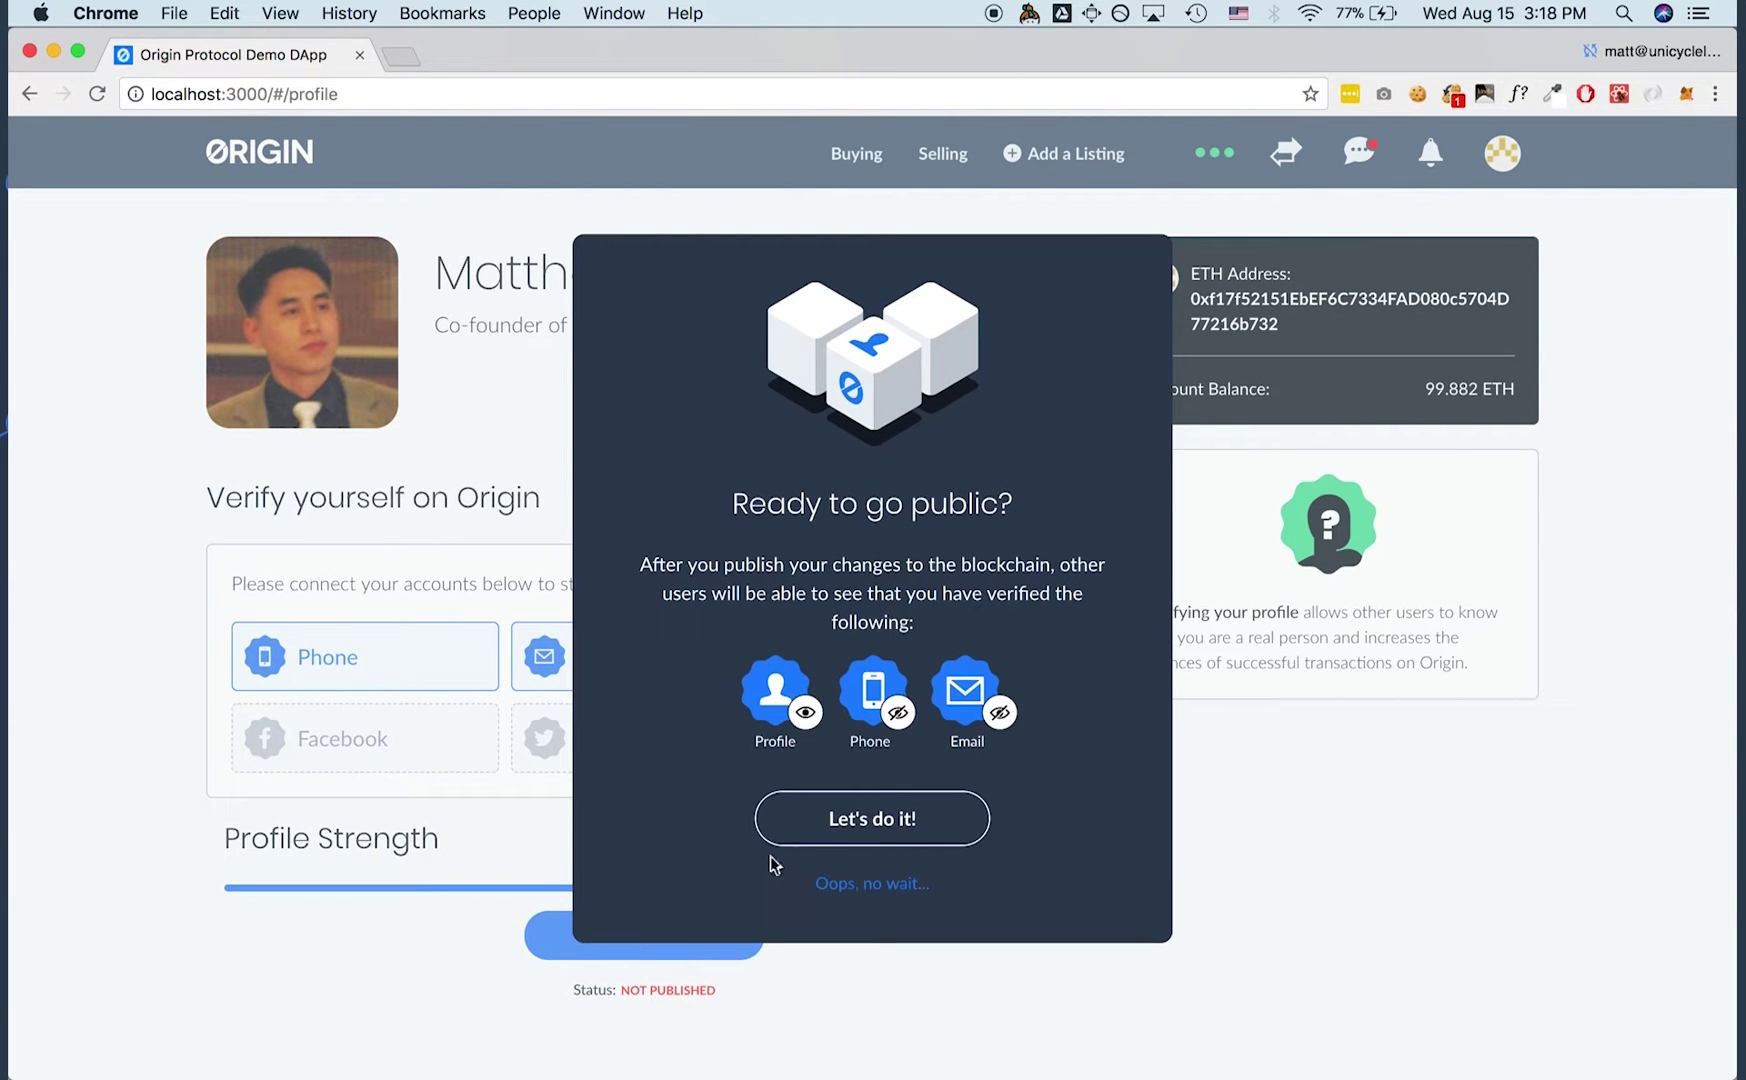
click(865, 823)
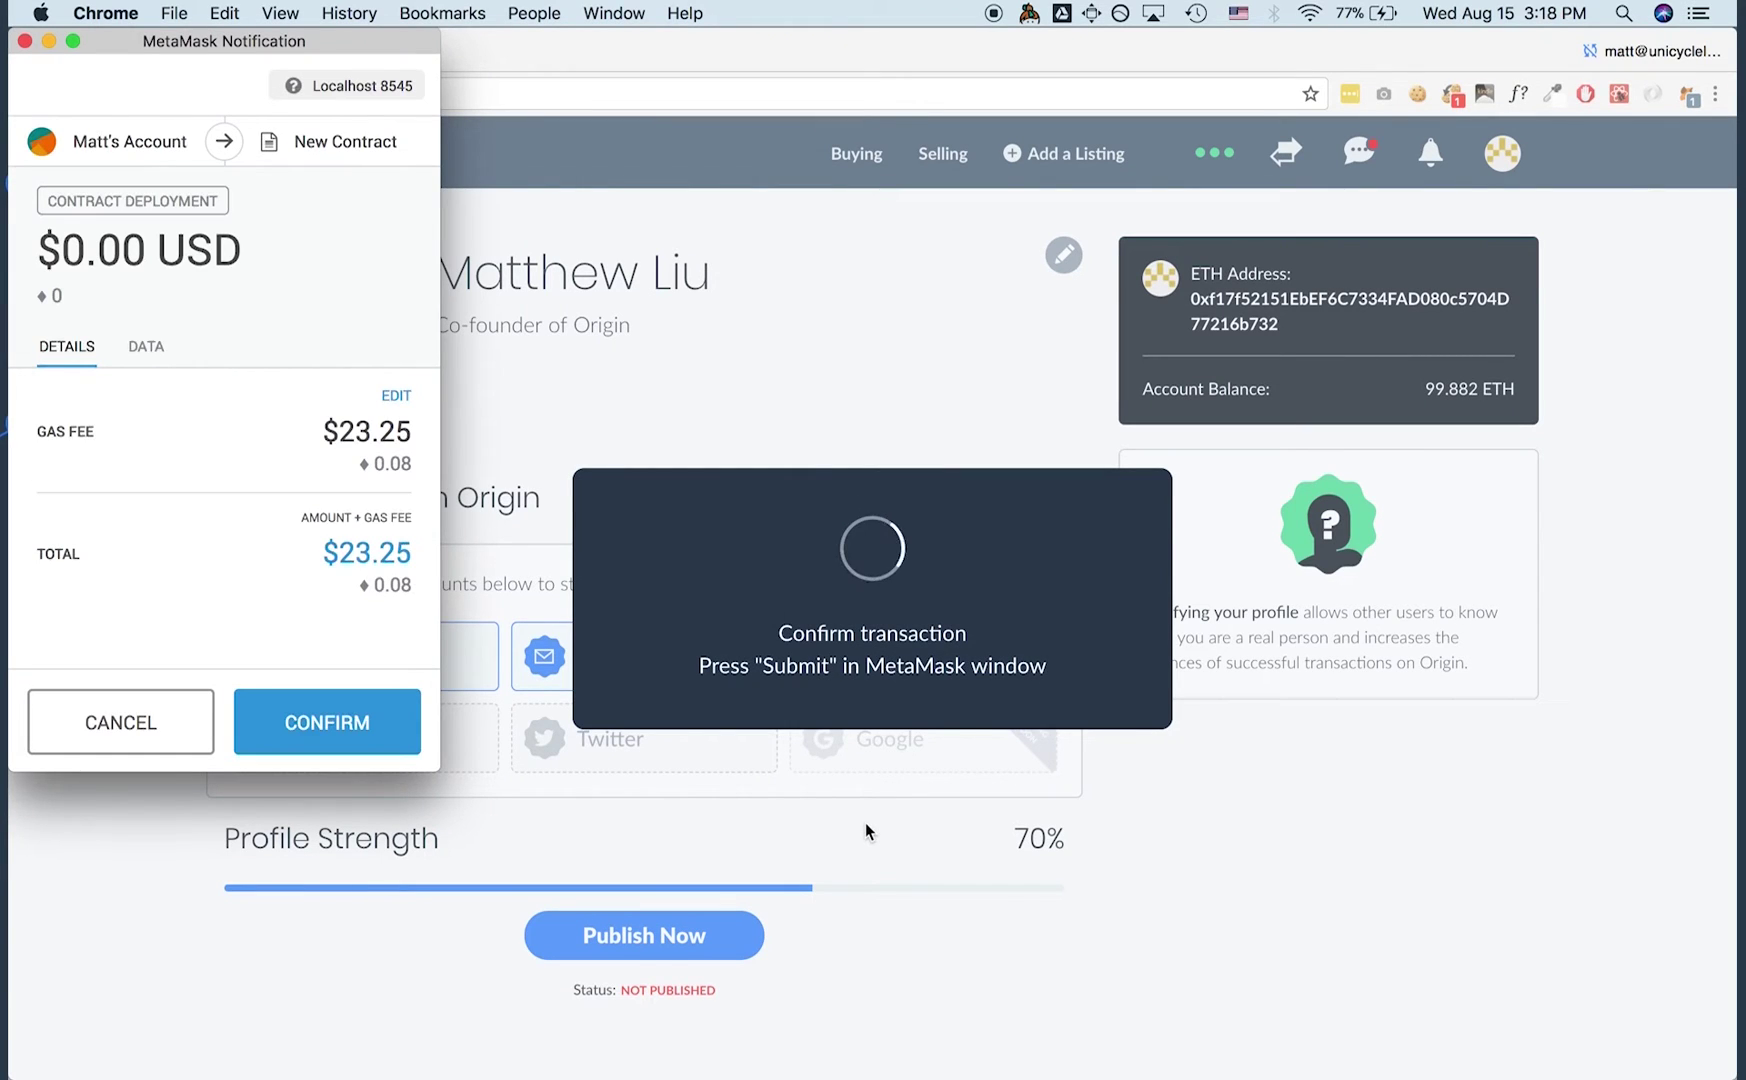
click(333, 726)
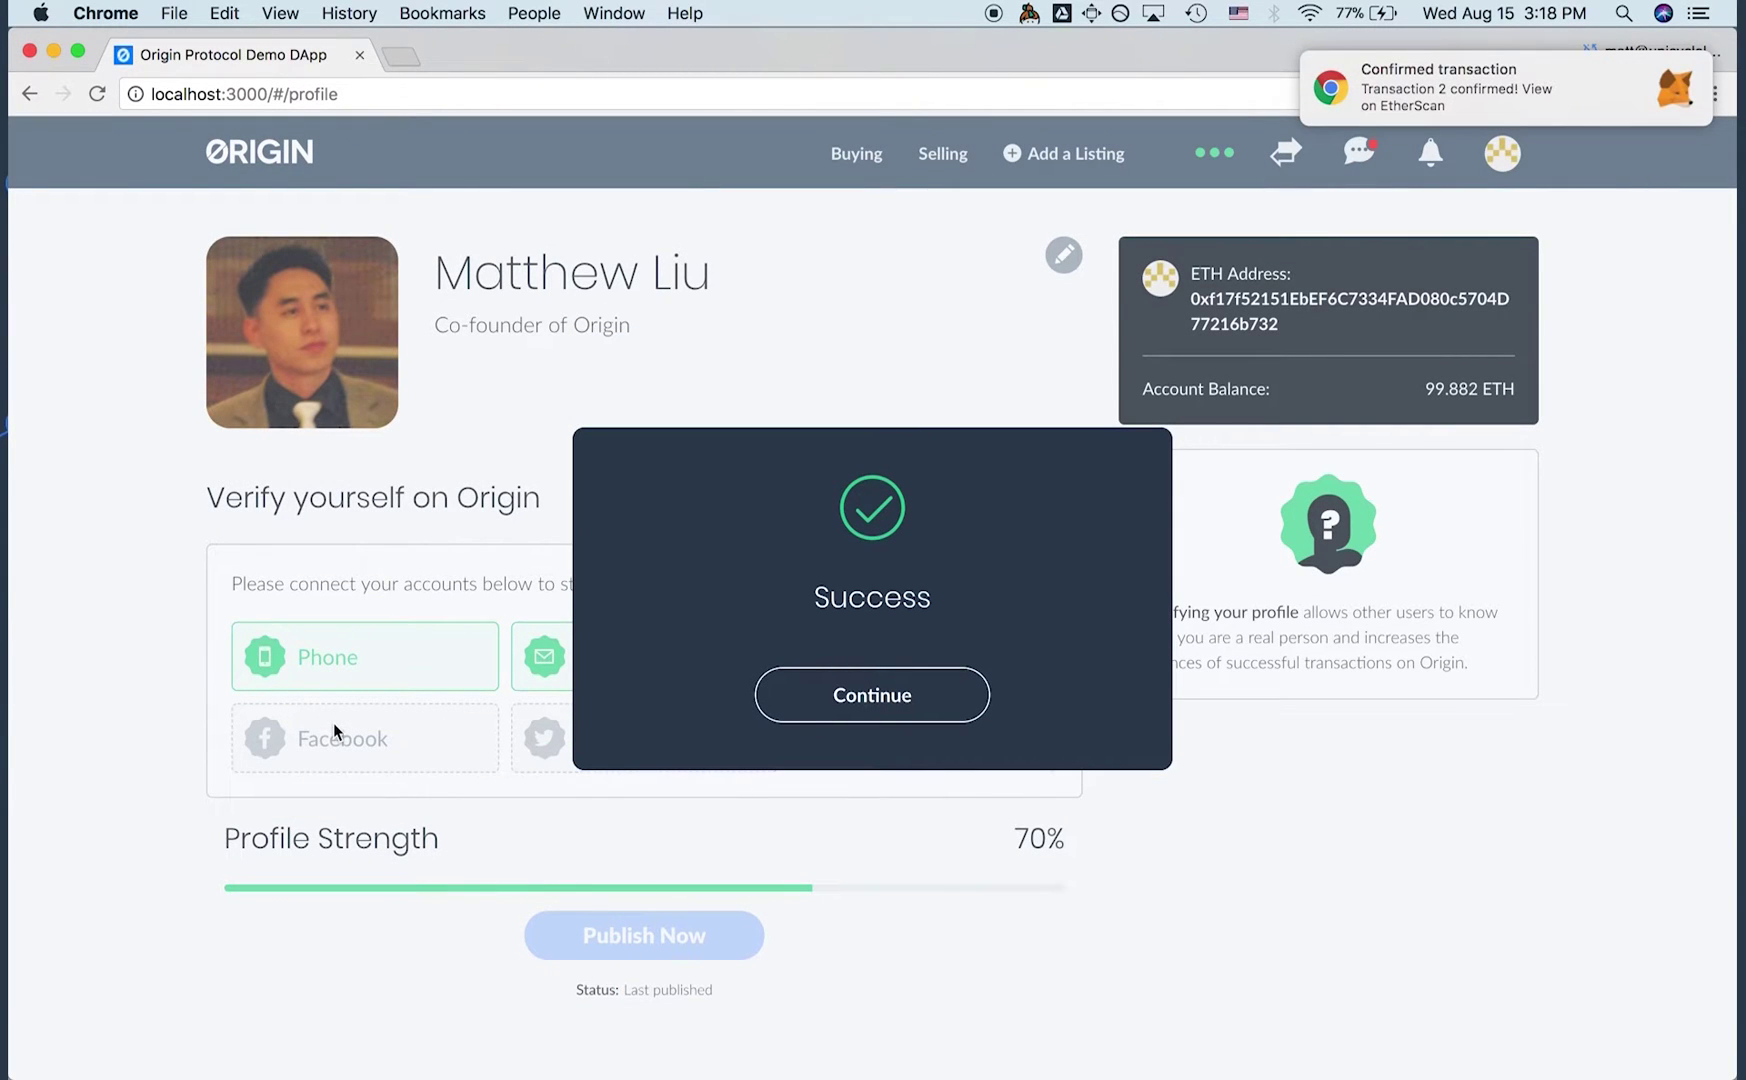
click(893, 709)
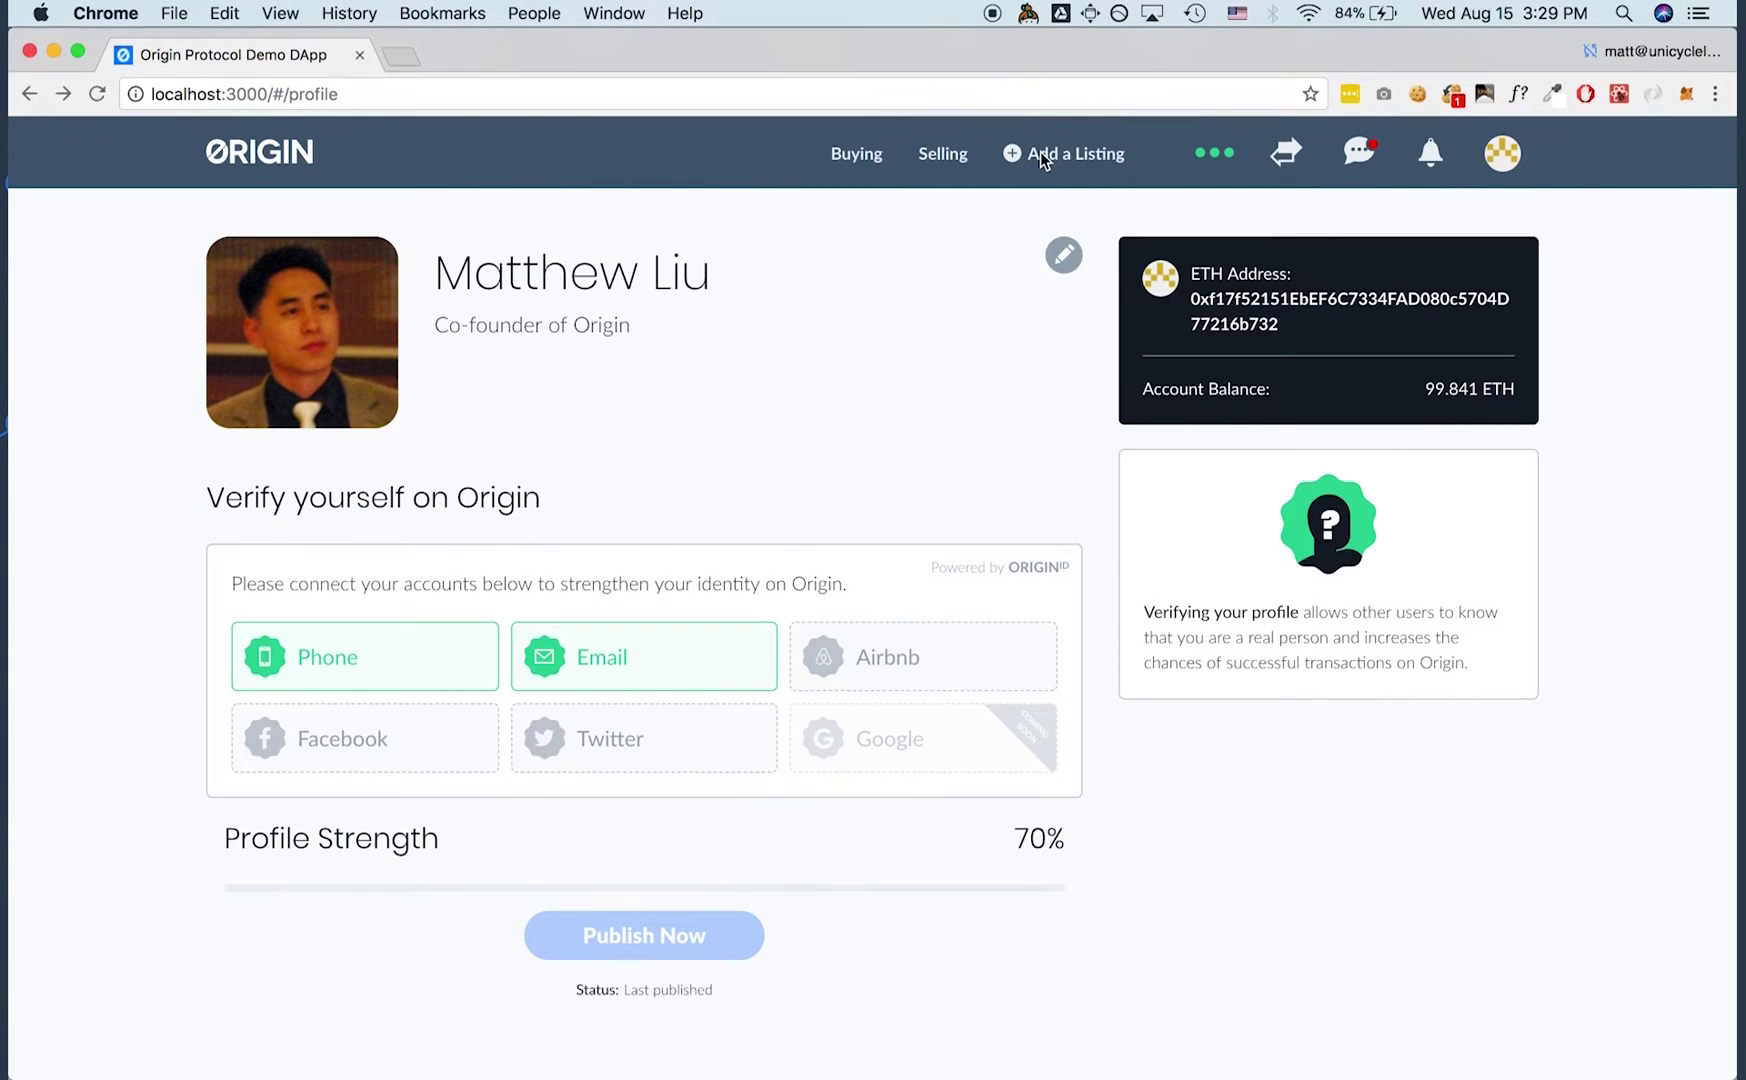
Start a new listing in the Housing category and advance to the details form
click(1043, 166)
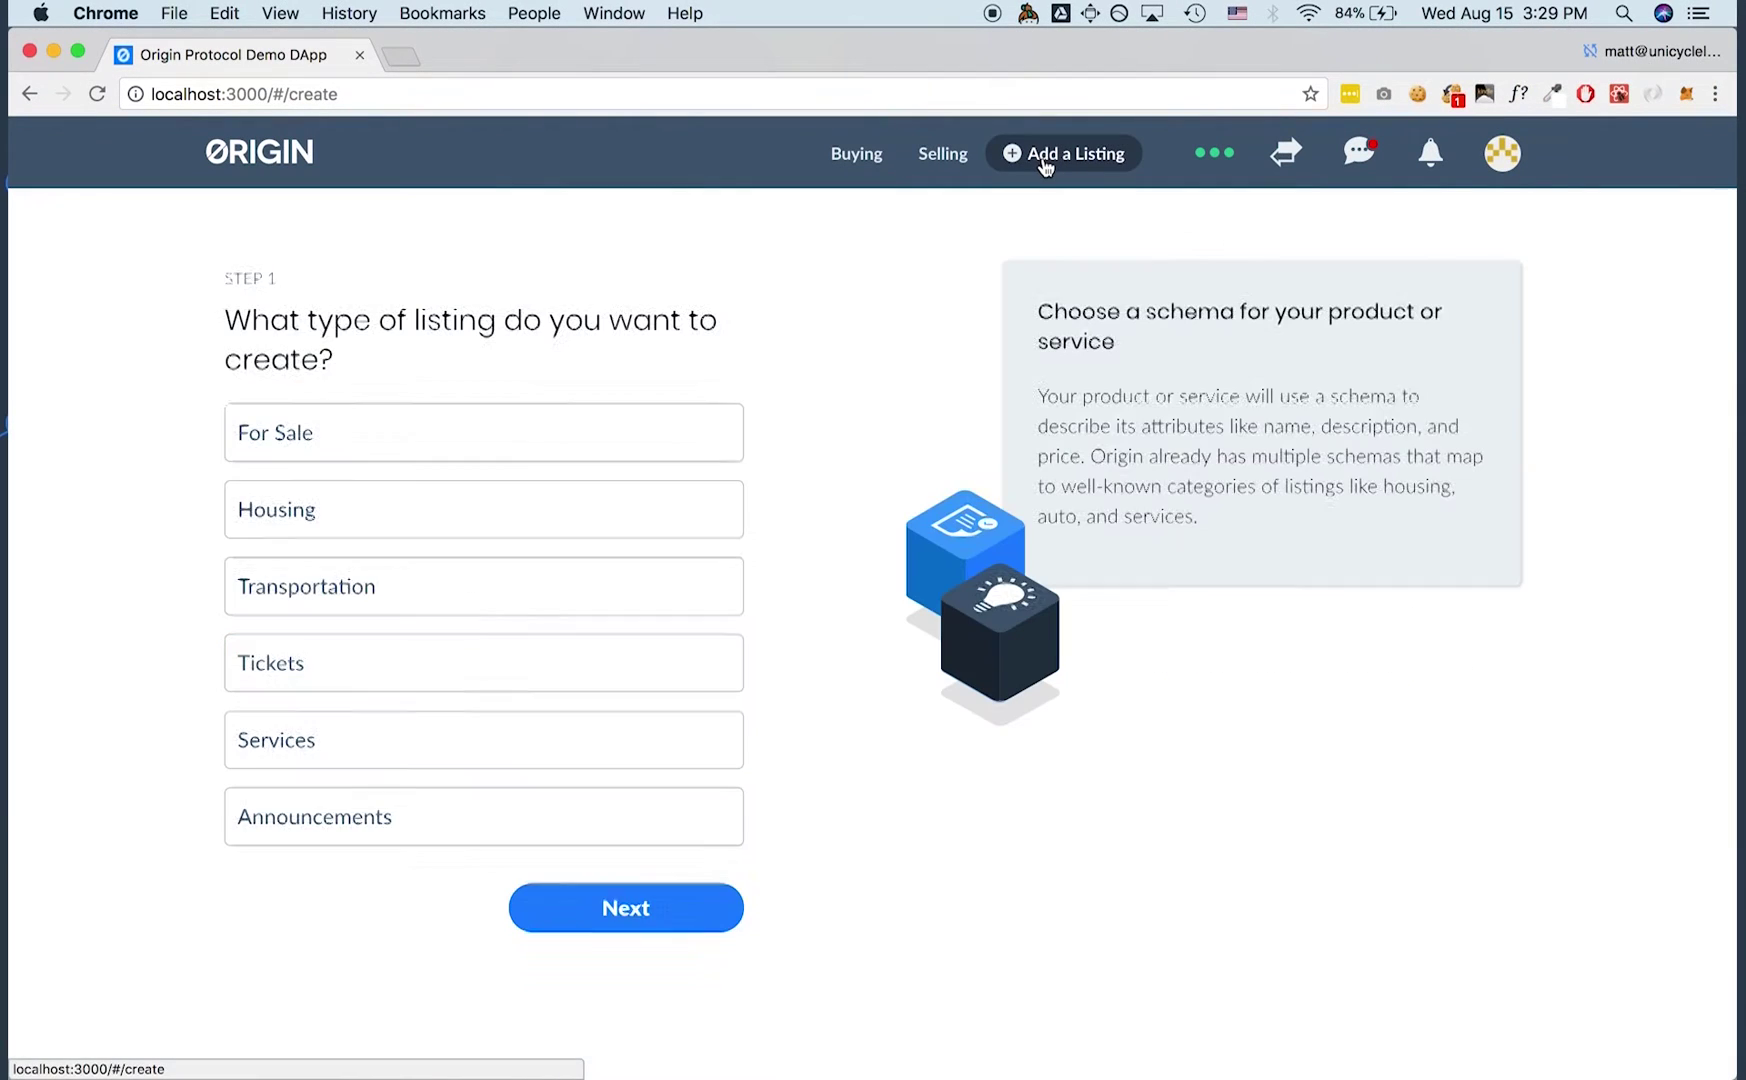
click(386, 511)
click(647, 908)
scroll(700, 800, down, 3)
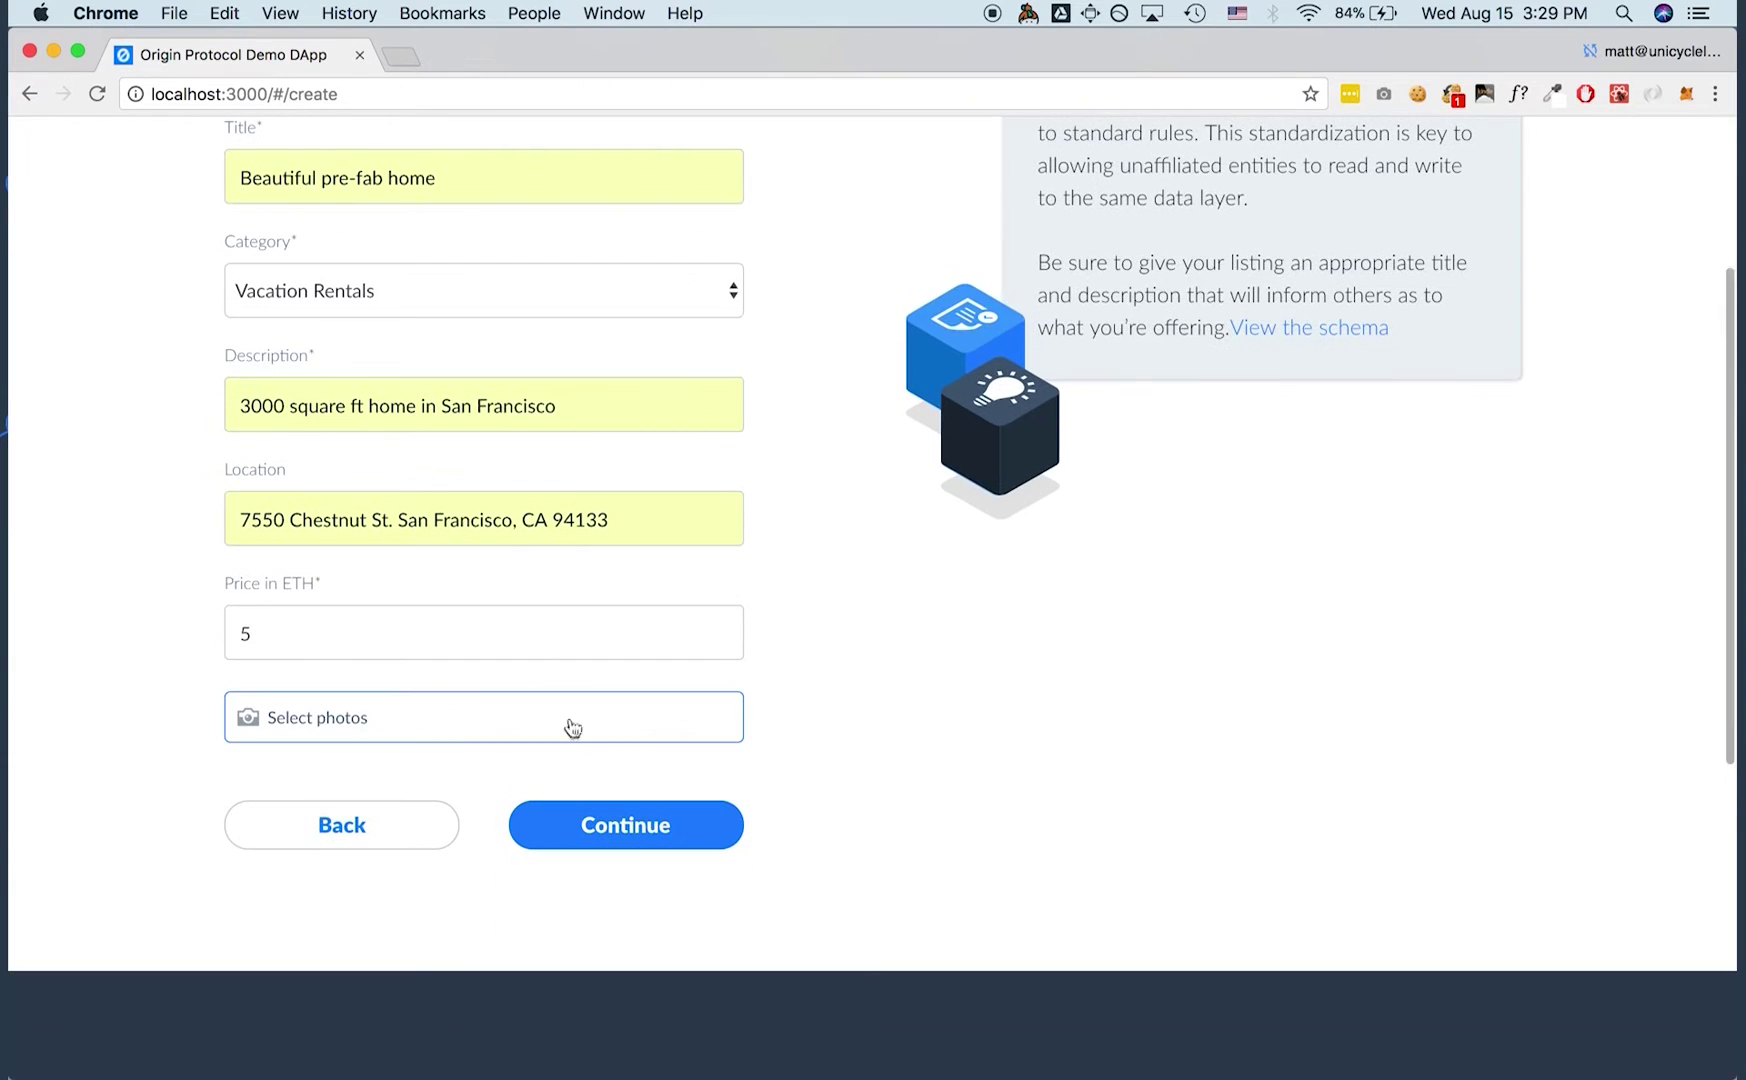
Attach photos house-1 through house-4.jpg and continue to the listing preview
click(571, 725)
click(692, 203)
shift+click(728, 272)
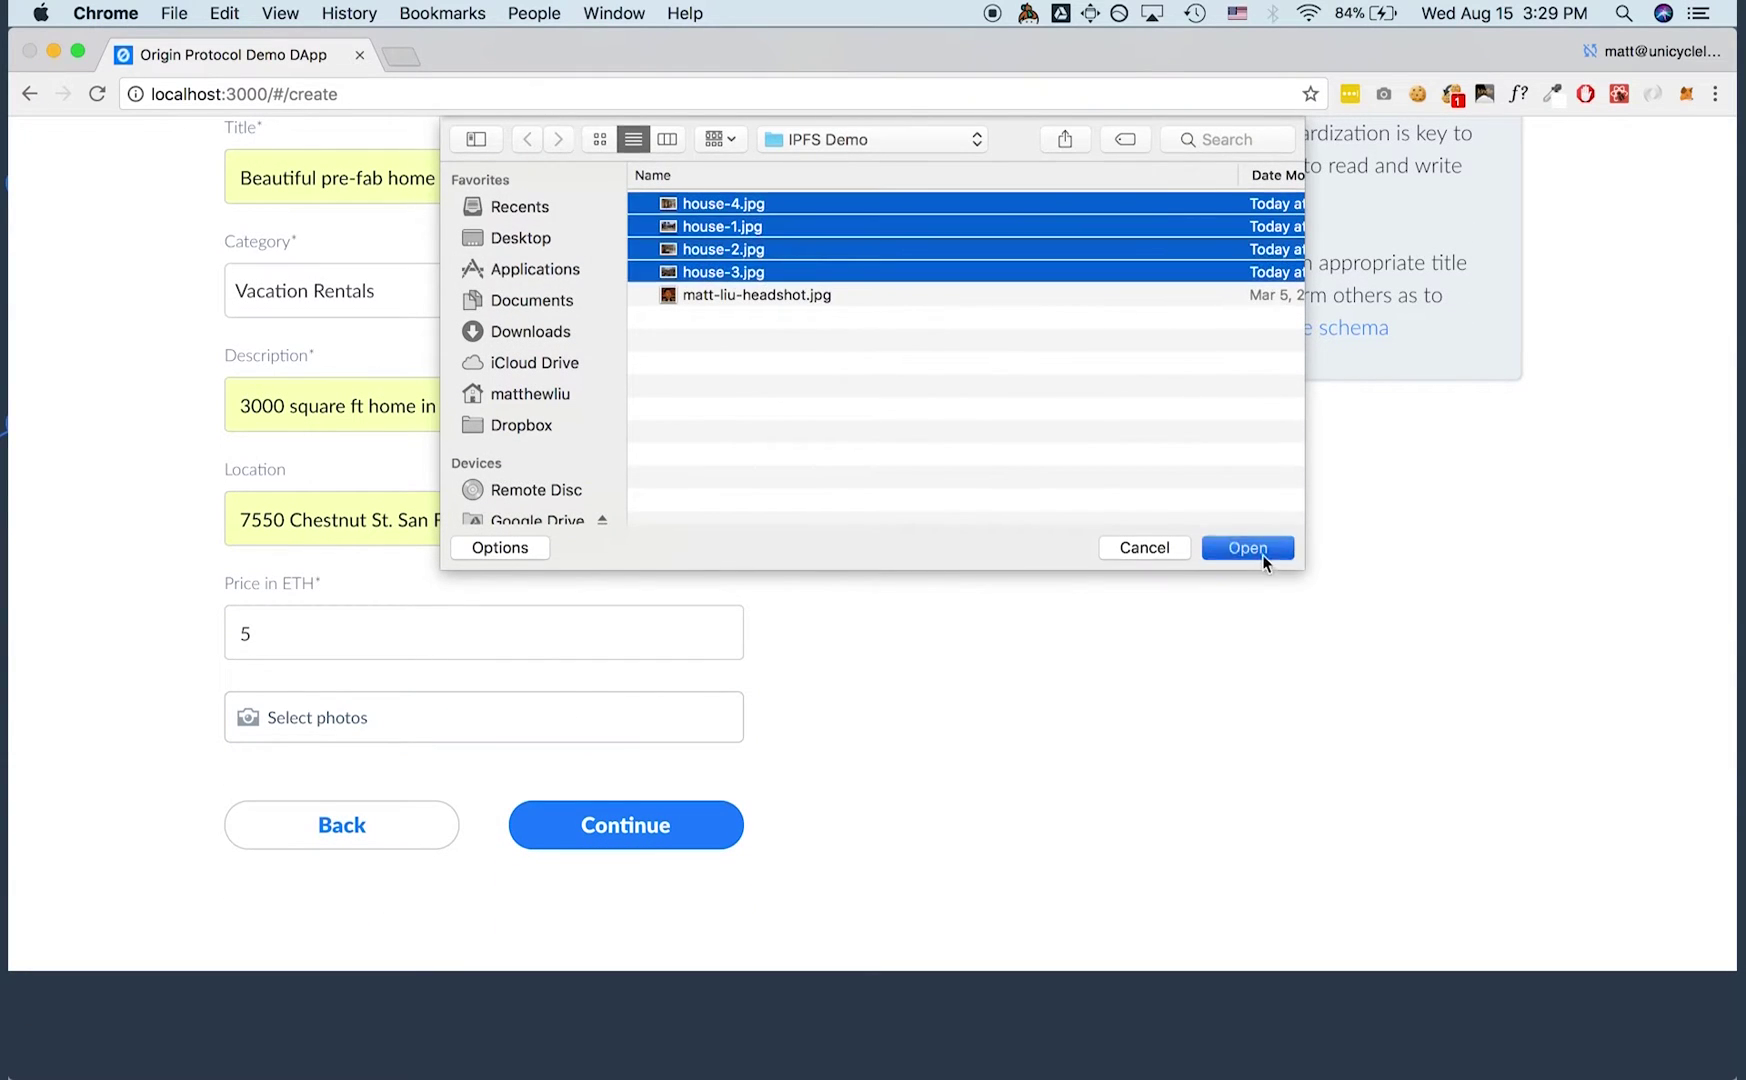
click(1260, 552)
scroll(792, 695, down, 3)
click(630, 660)
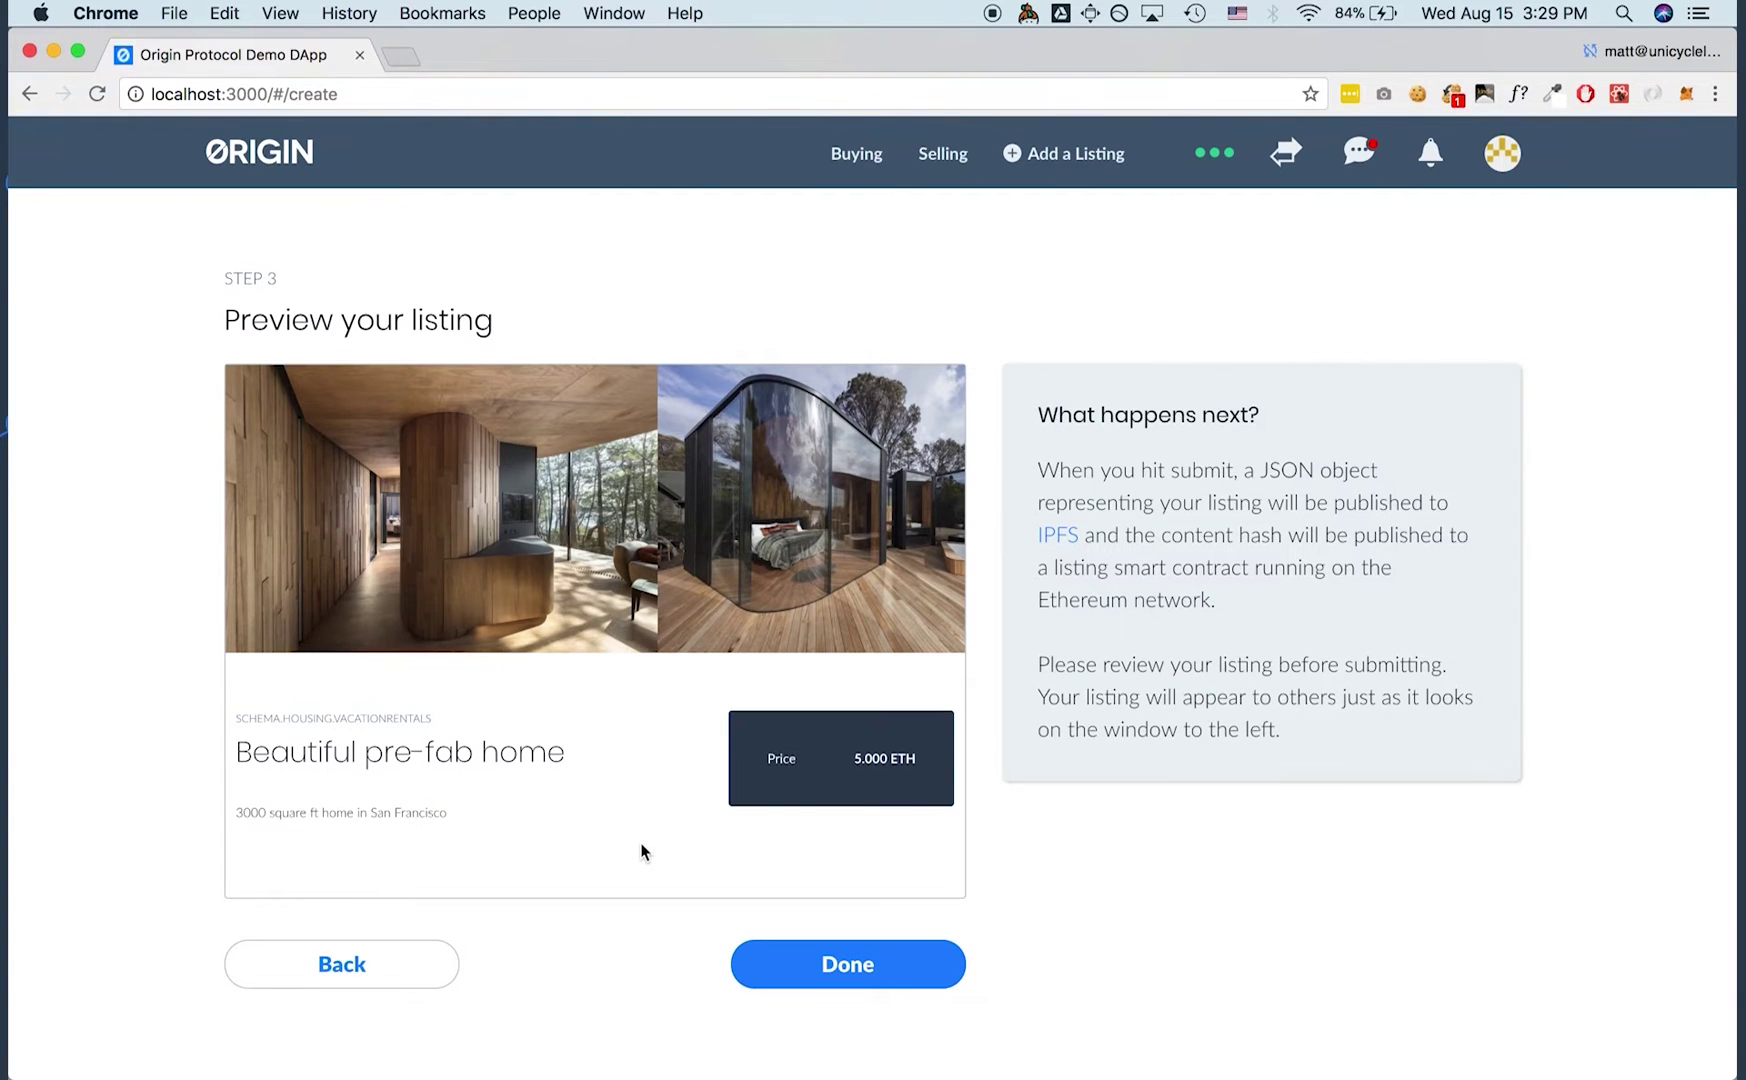
Submit the Beautiful pre-fab home listing and confirm its transaction in MetaMask
click(789, 970)
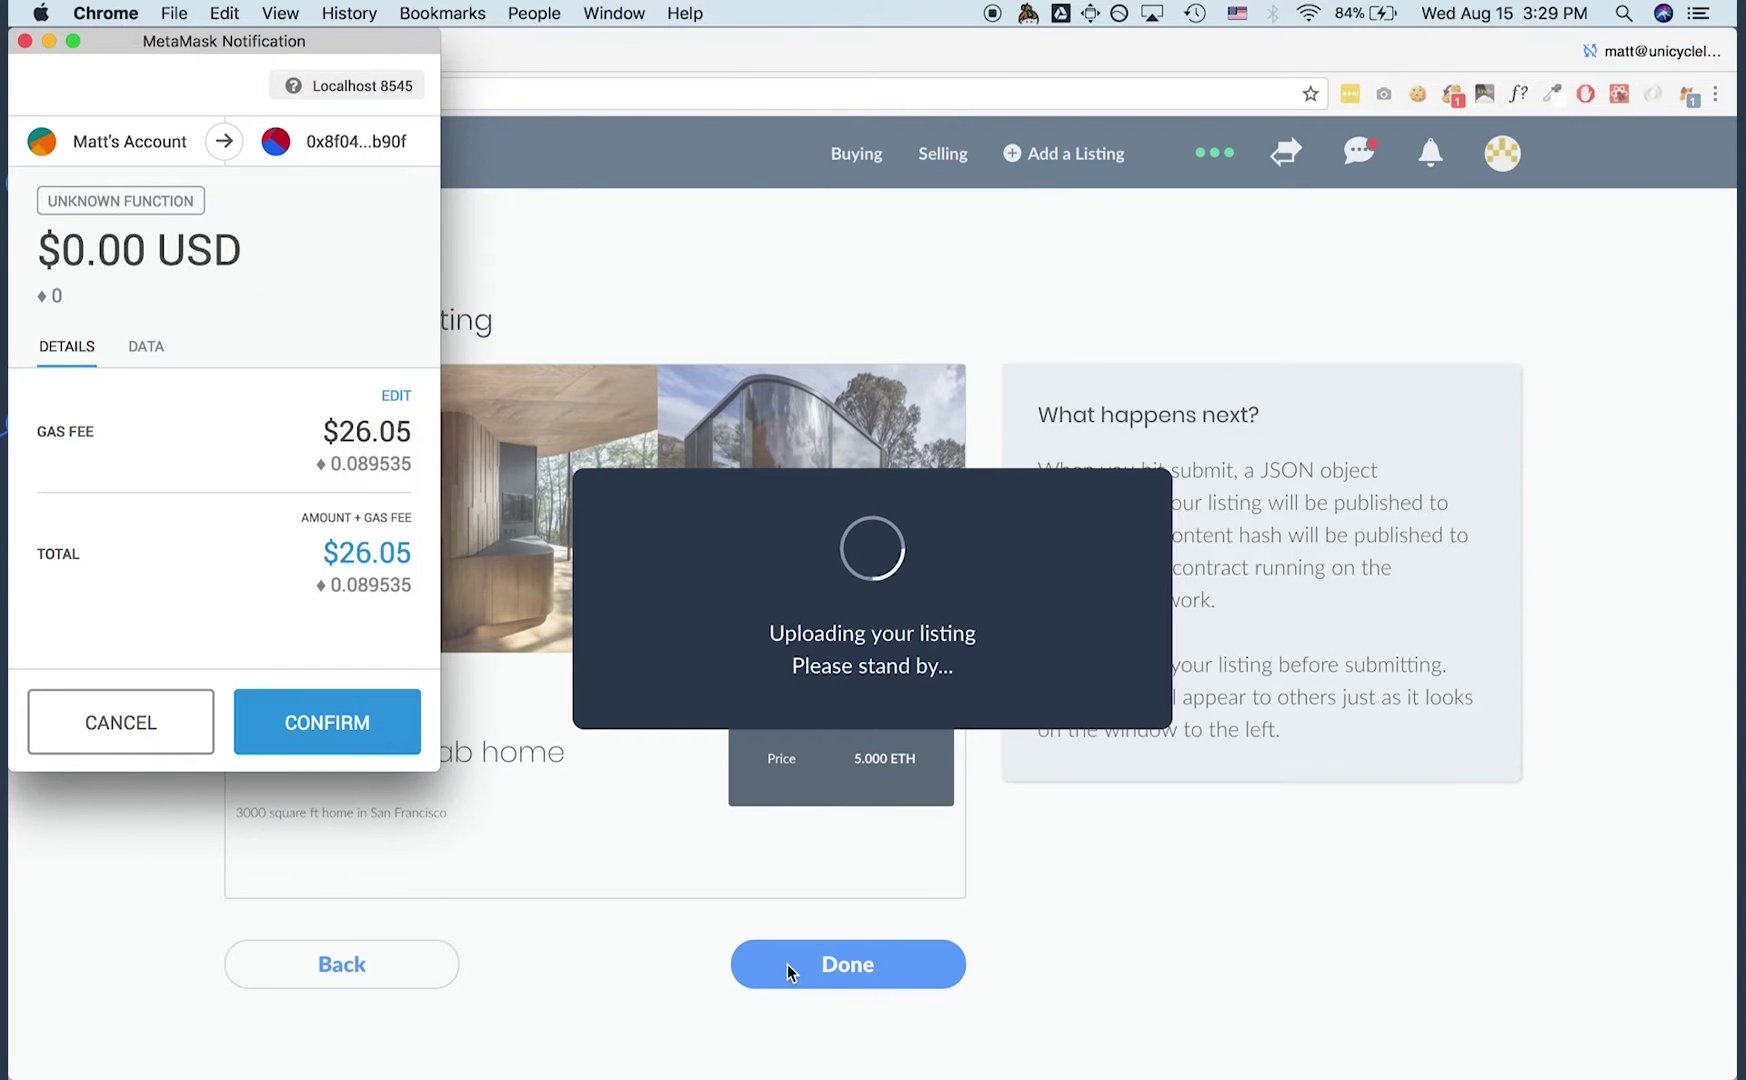
click(319, 723)
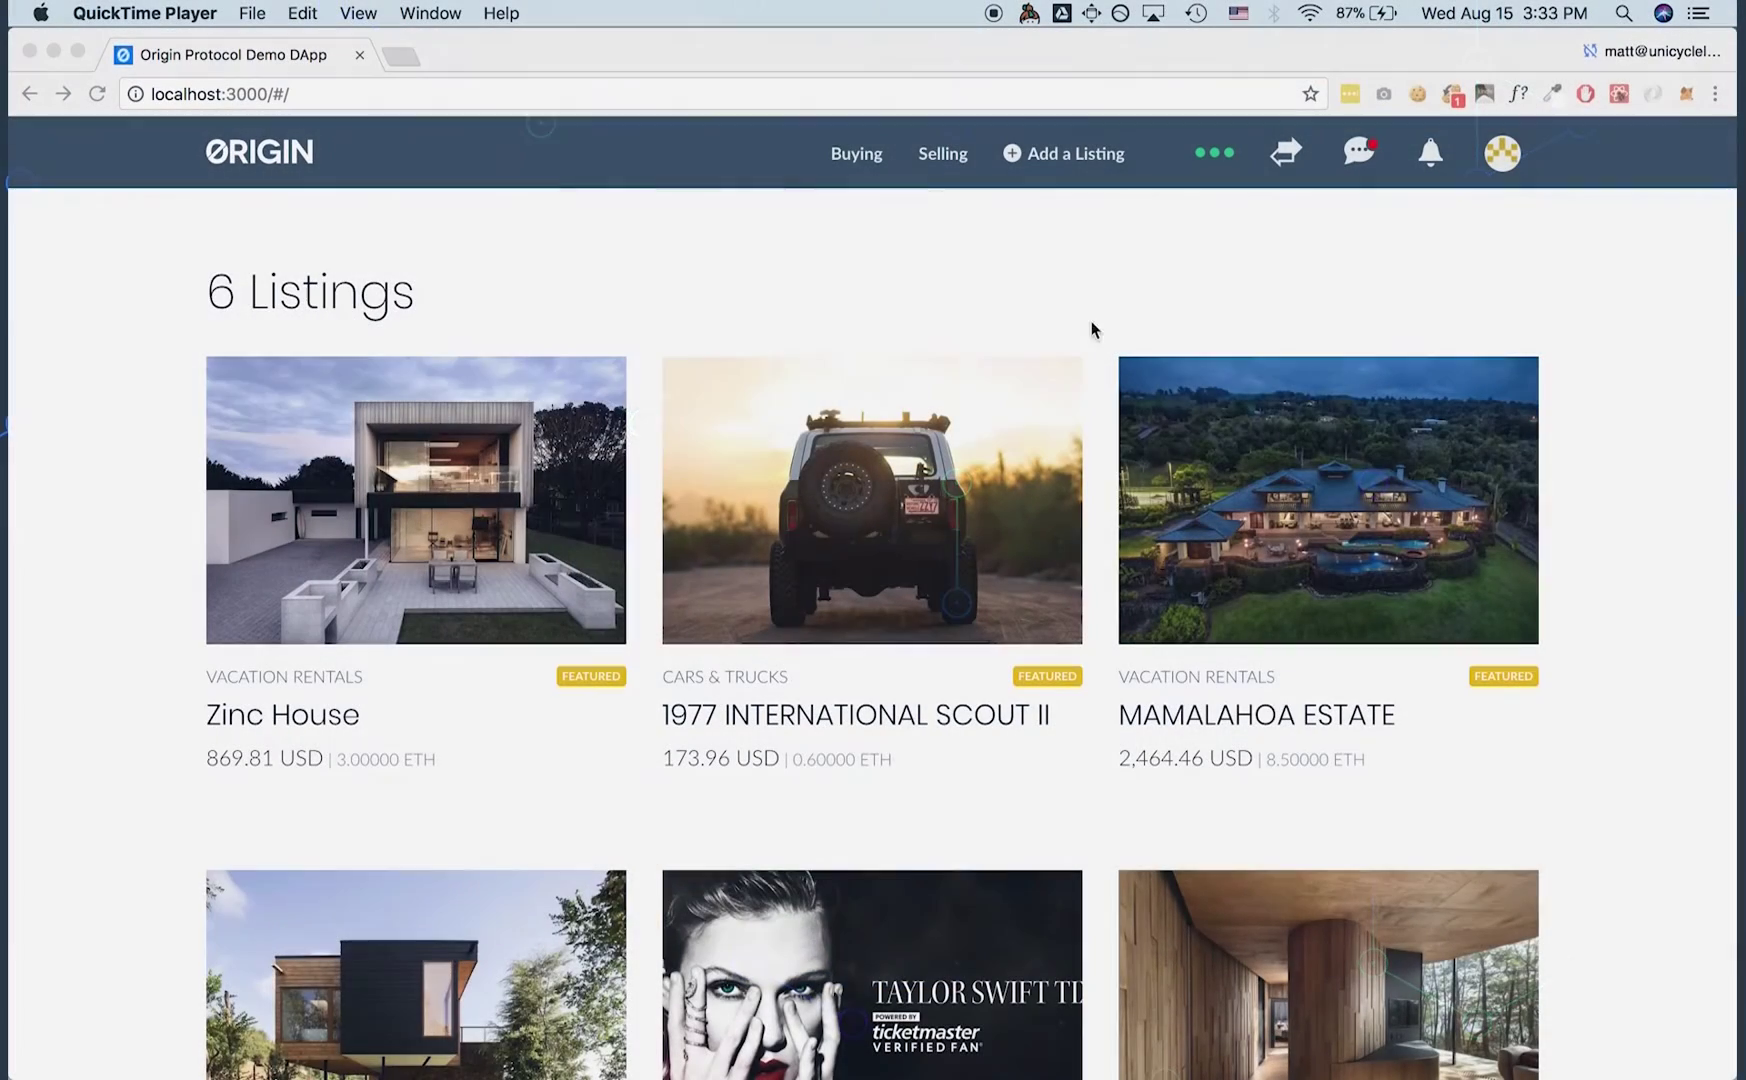
Scroll the listings grid and open the Beautiful pre-fab home card
scroll(1269, 305, down, 6)
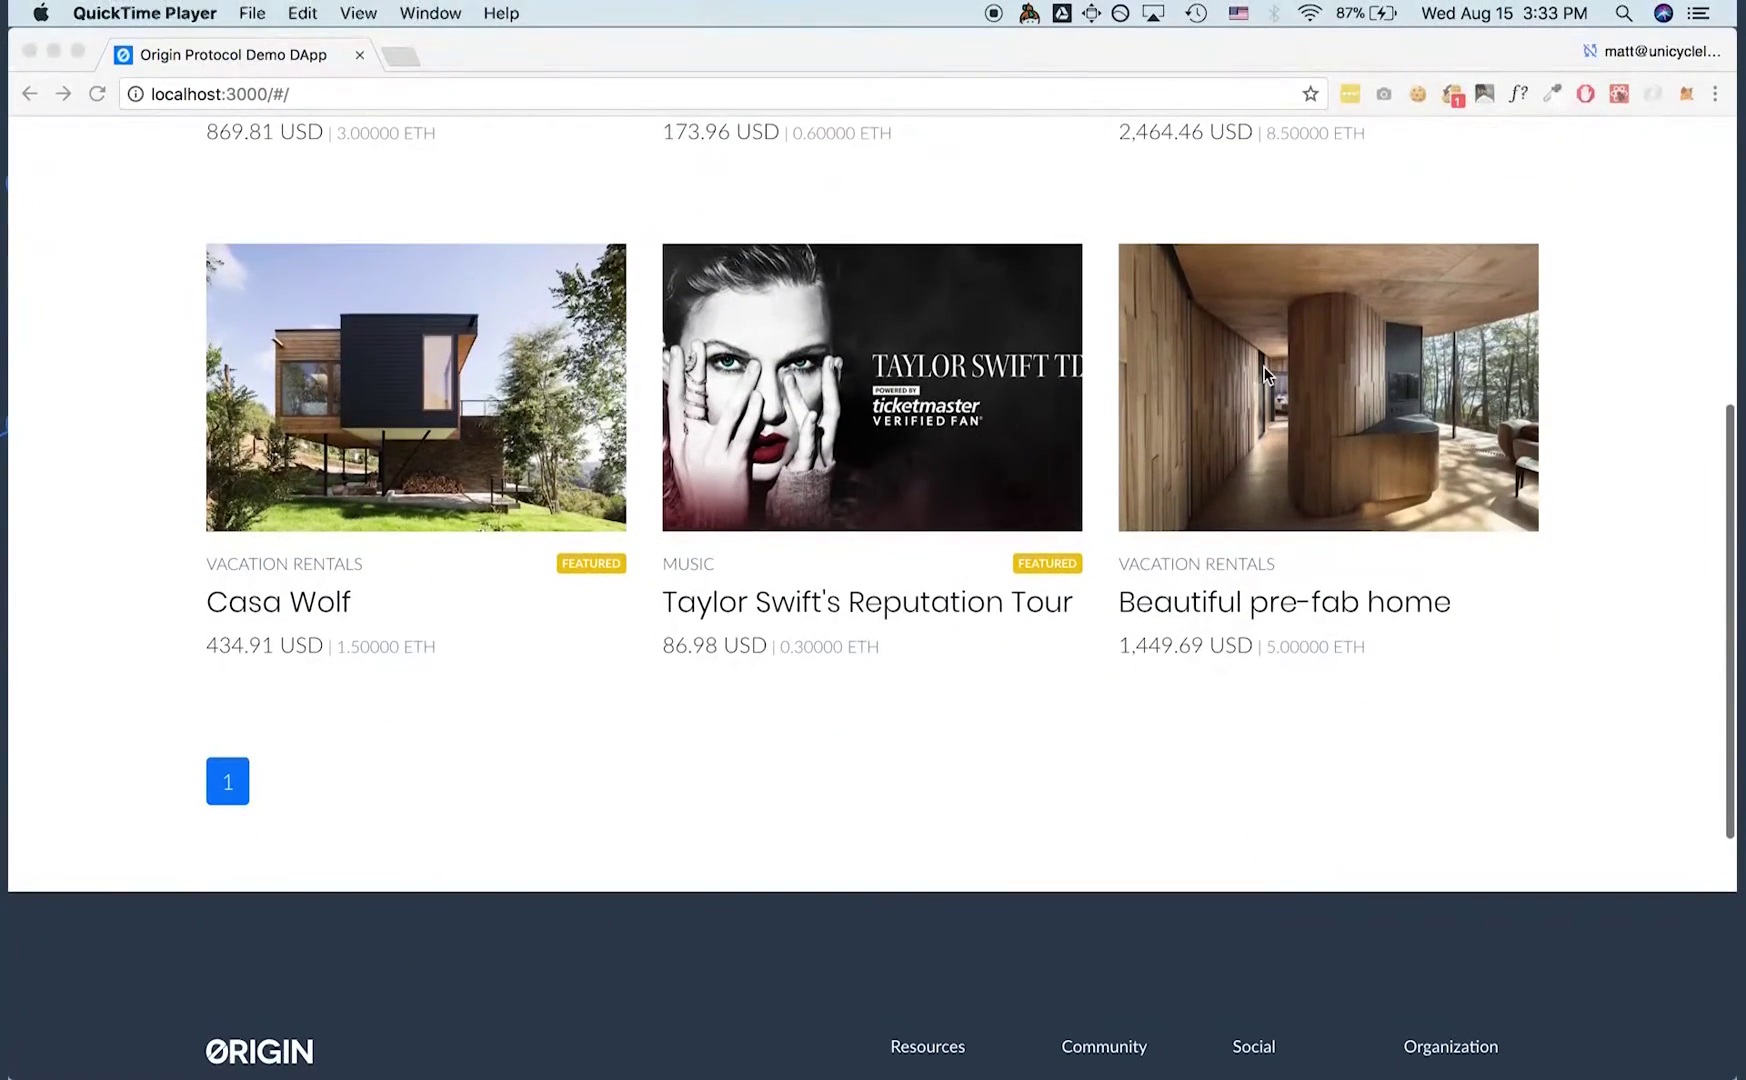
click(1266, 373)
click(1256, 437)
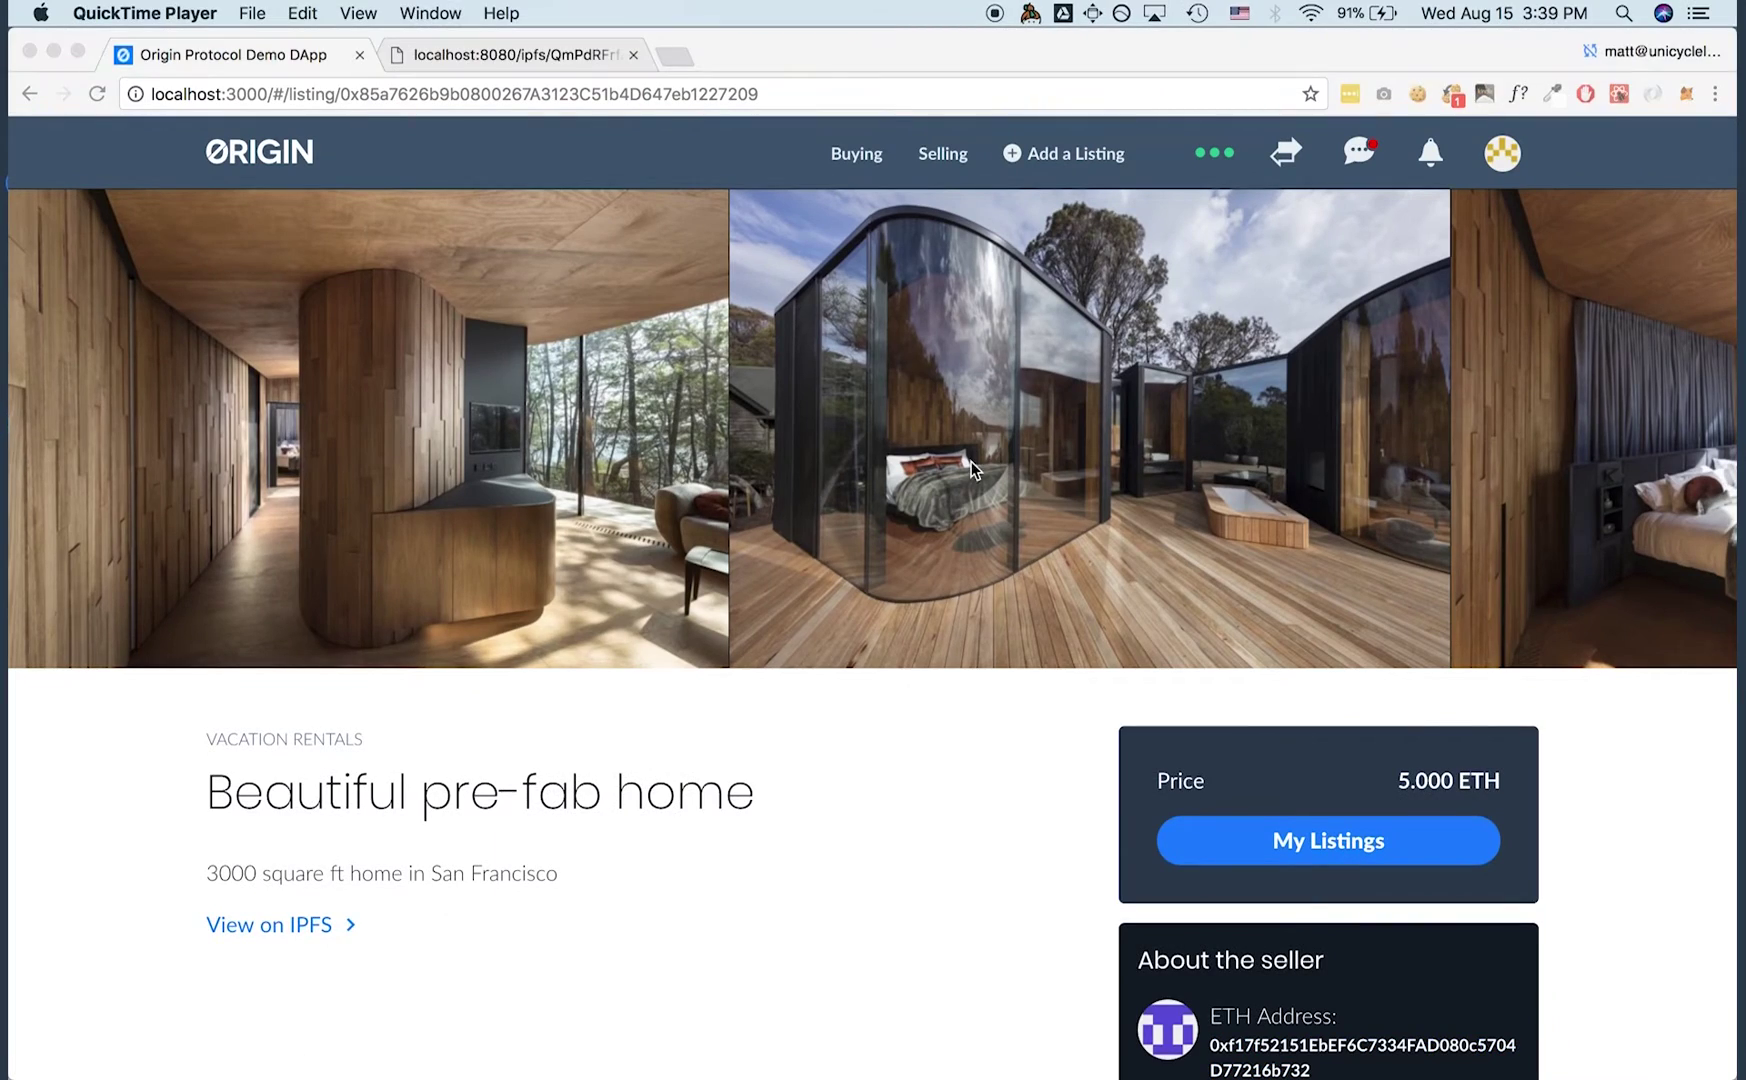
click(995, 878)
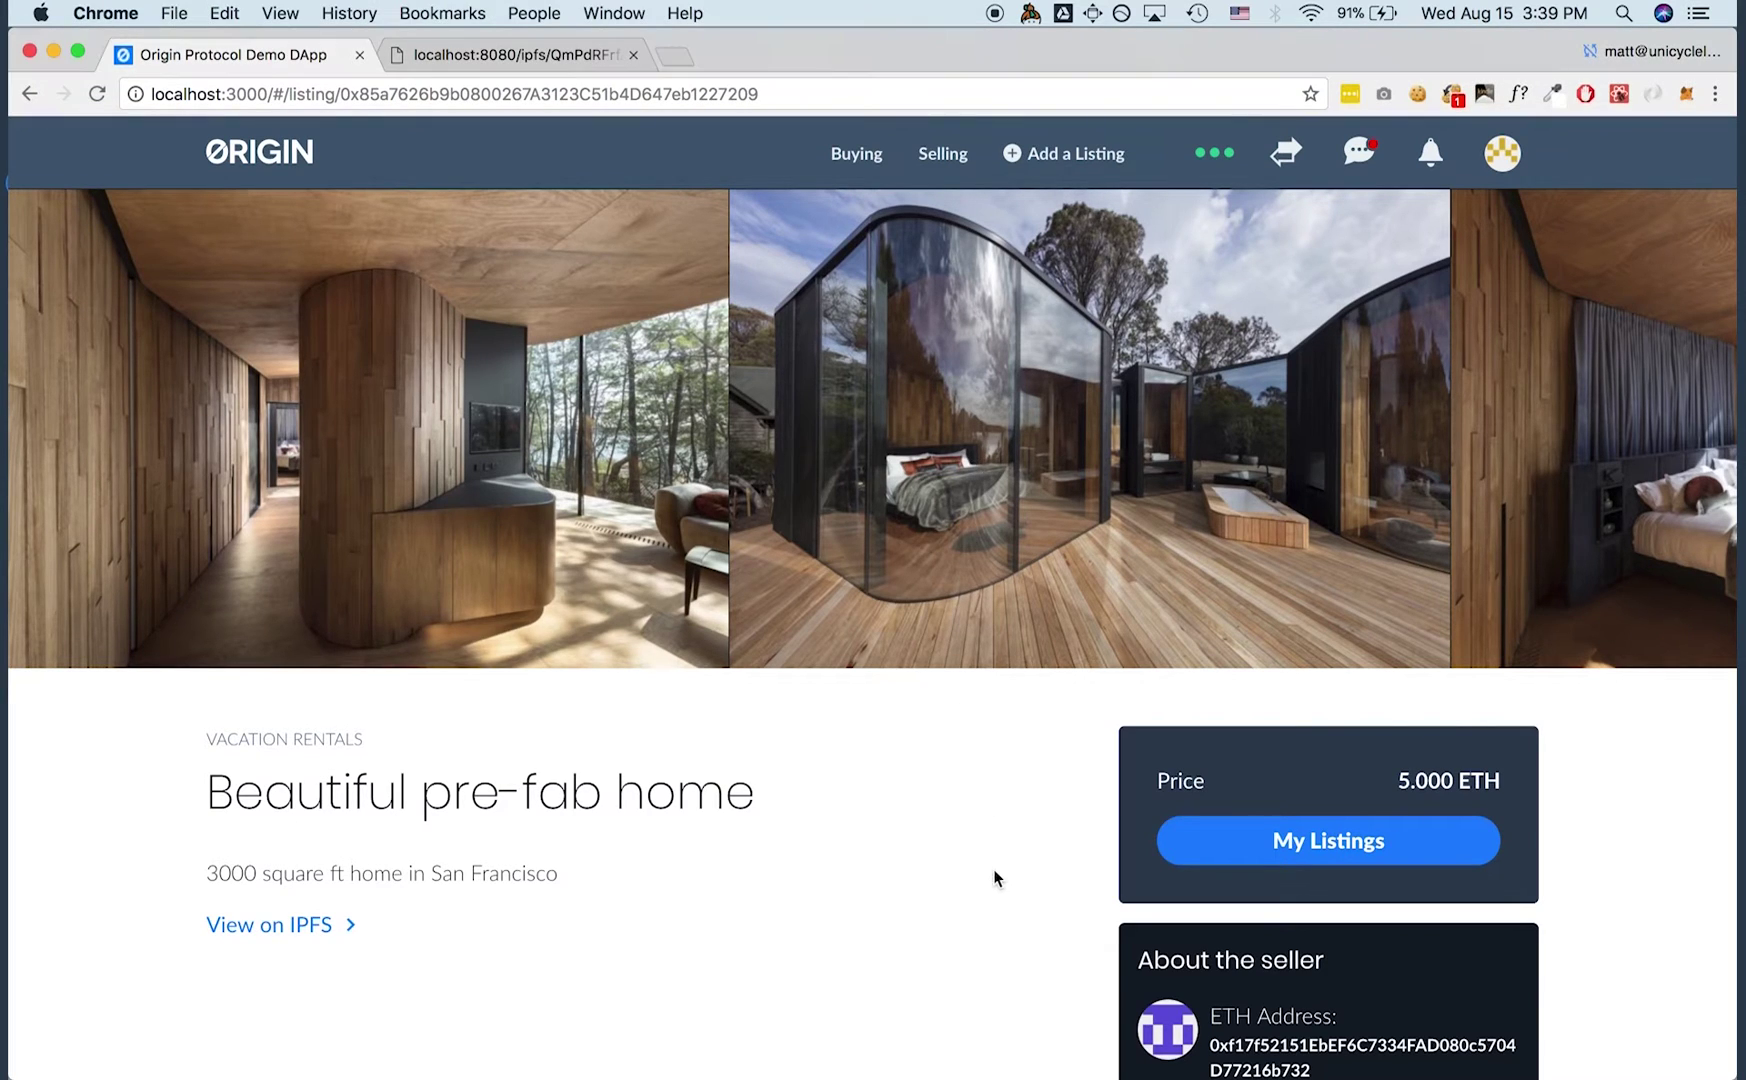
Enable messaging for the seller by signing both MetaMask signature requests
click(1362, 153)
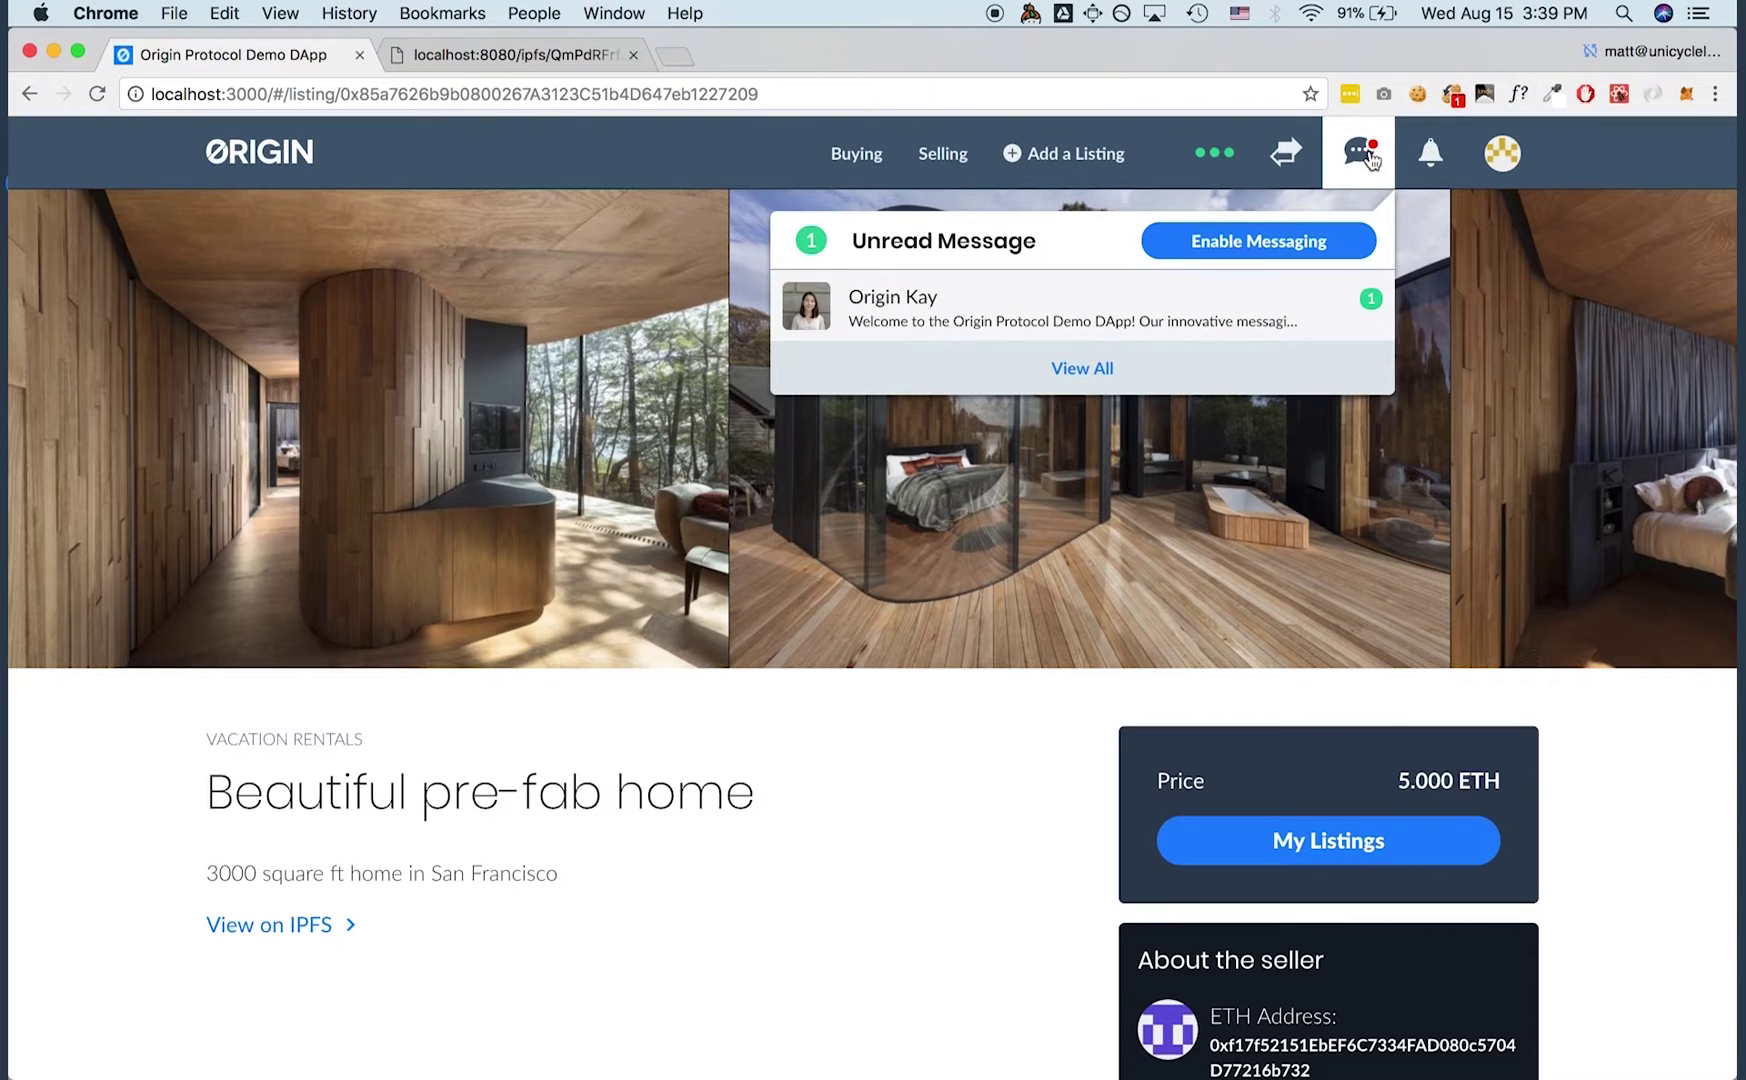
click(1252, 243)
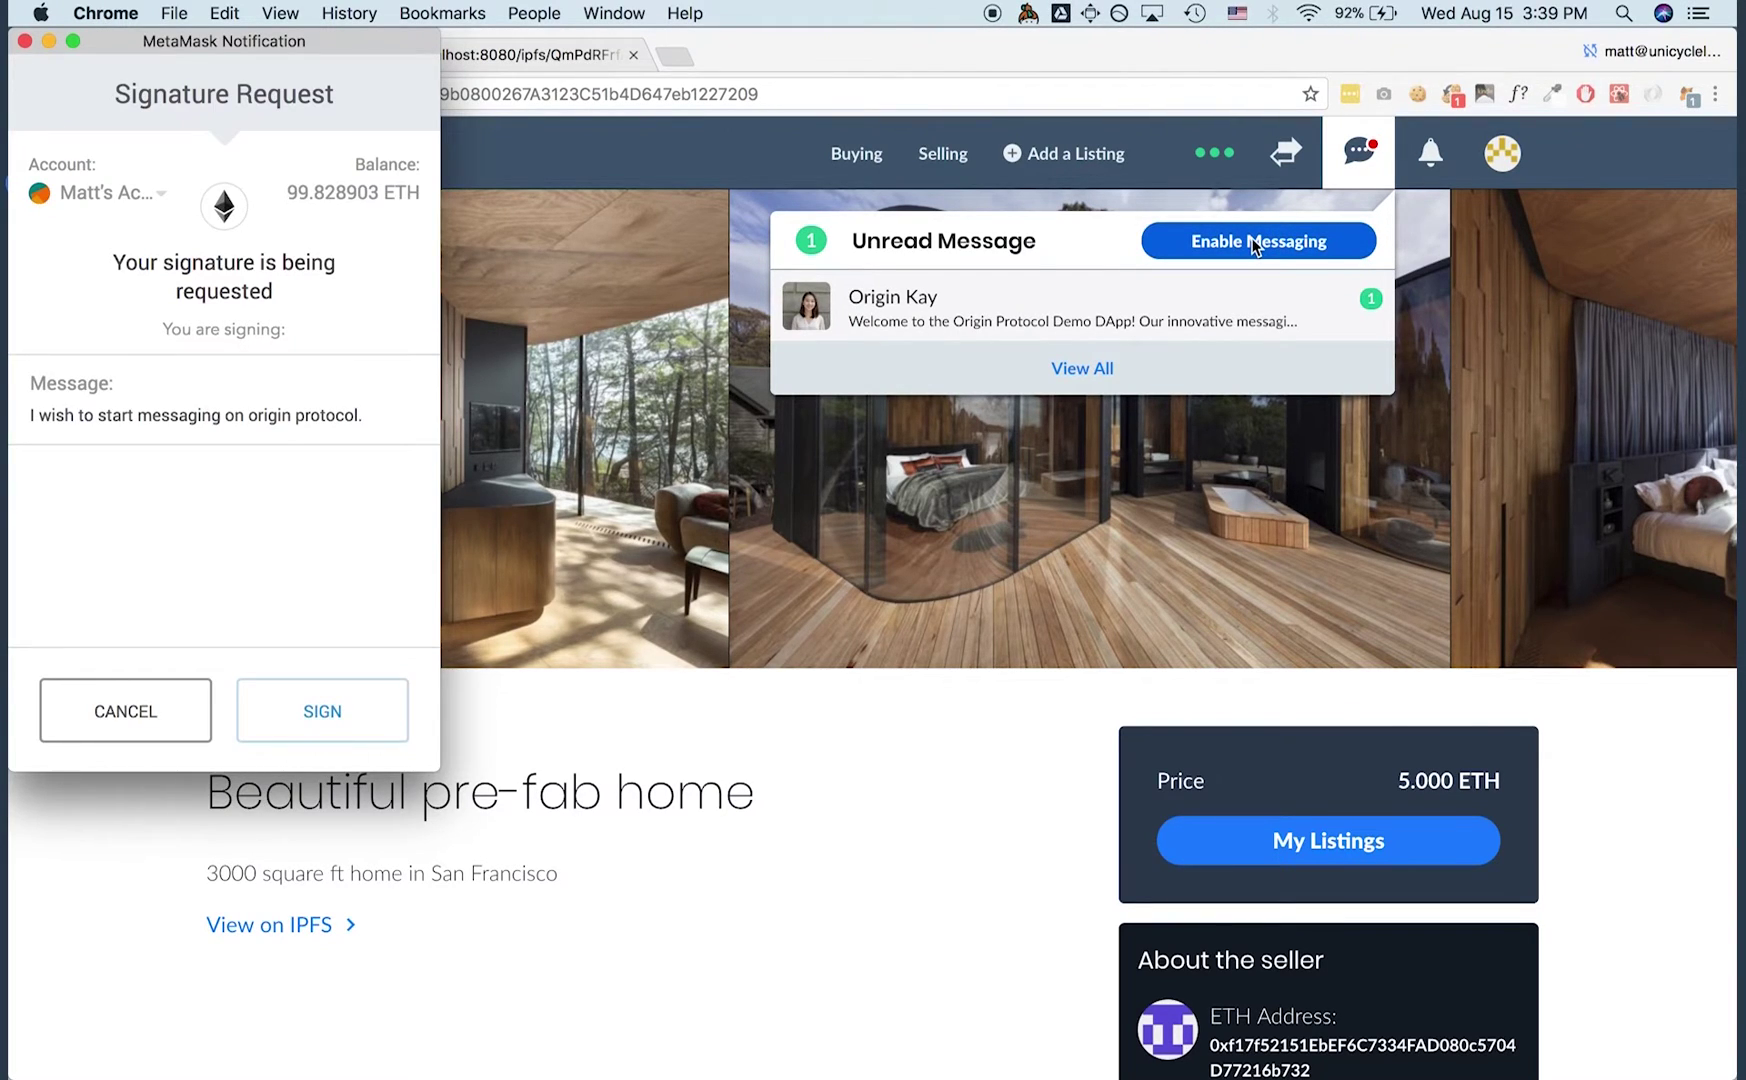
click(312, 712)
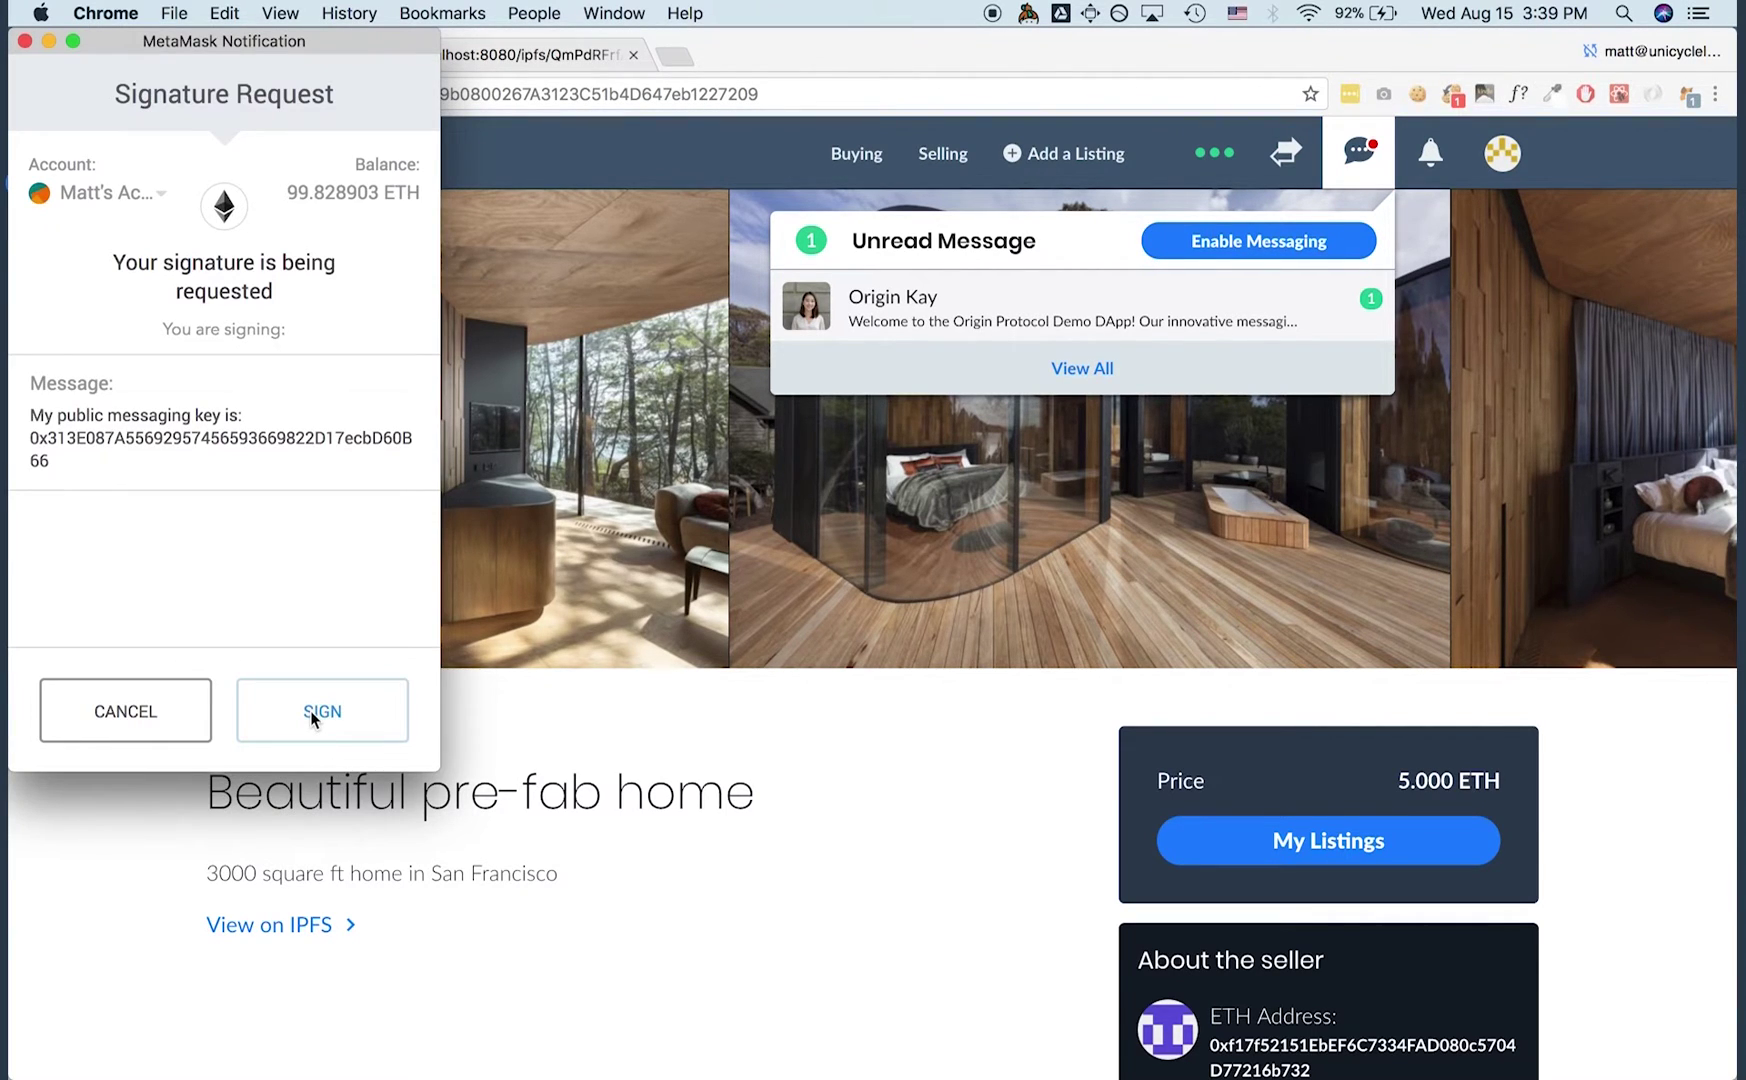
click(310, 711)
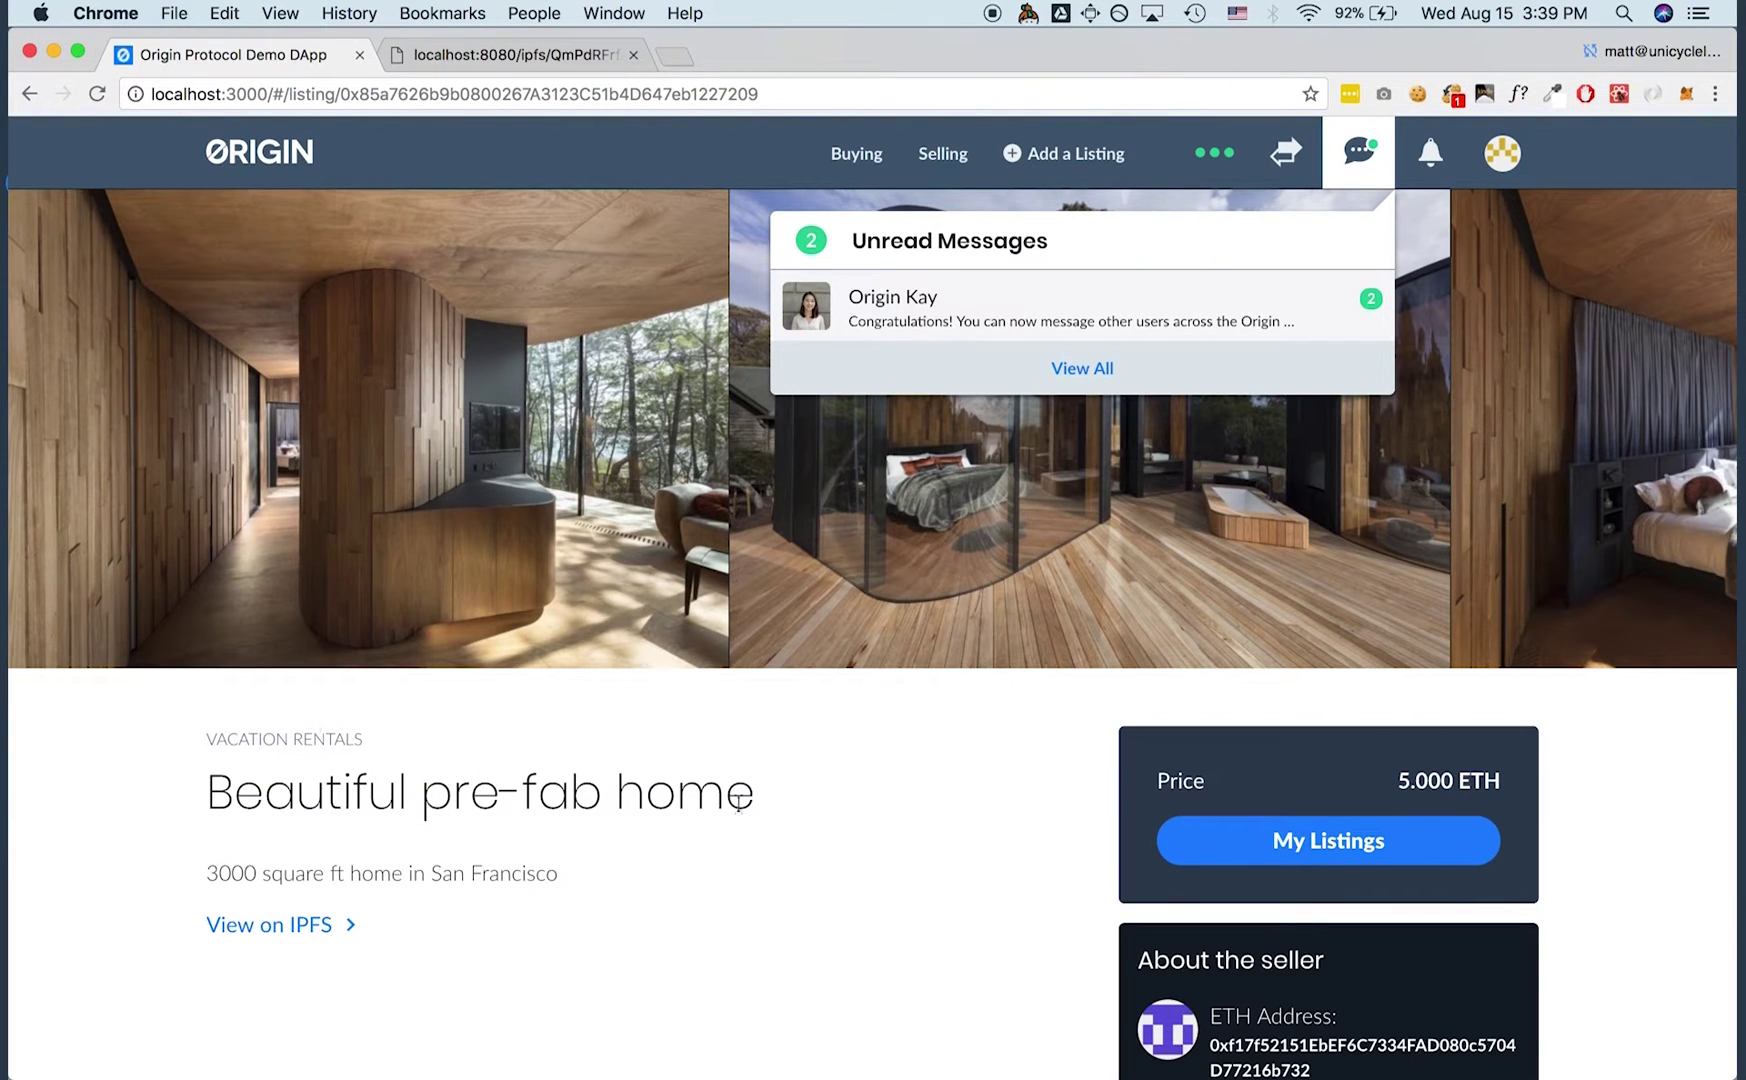
click(888, 860)
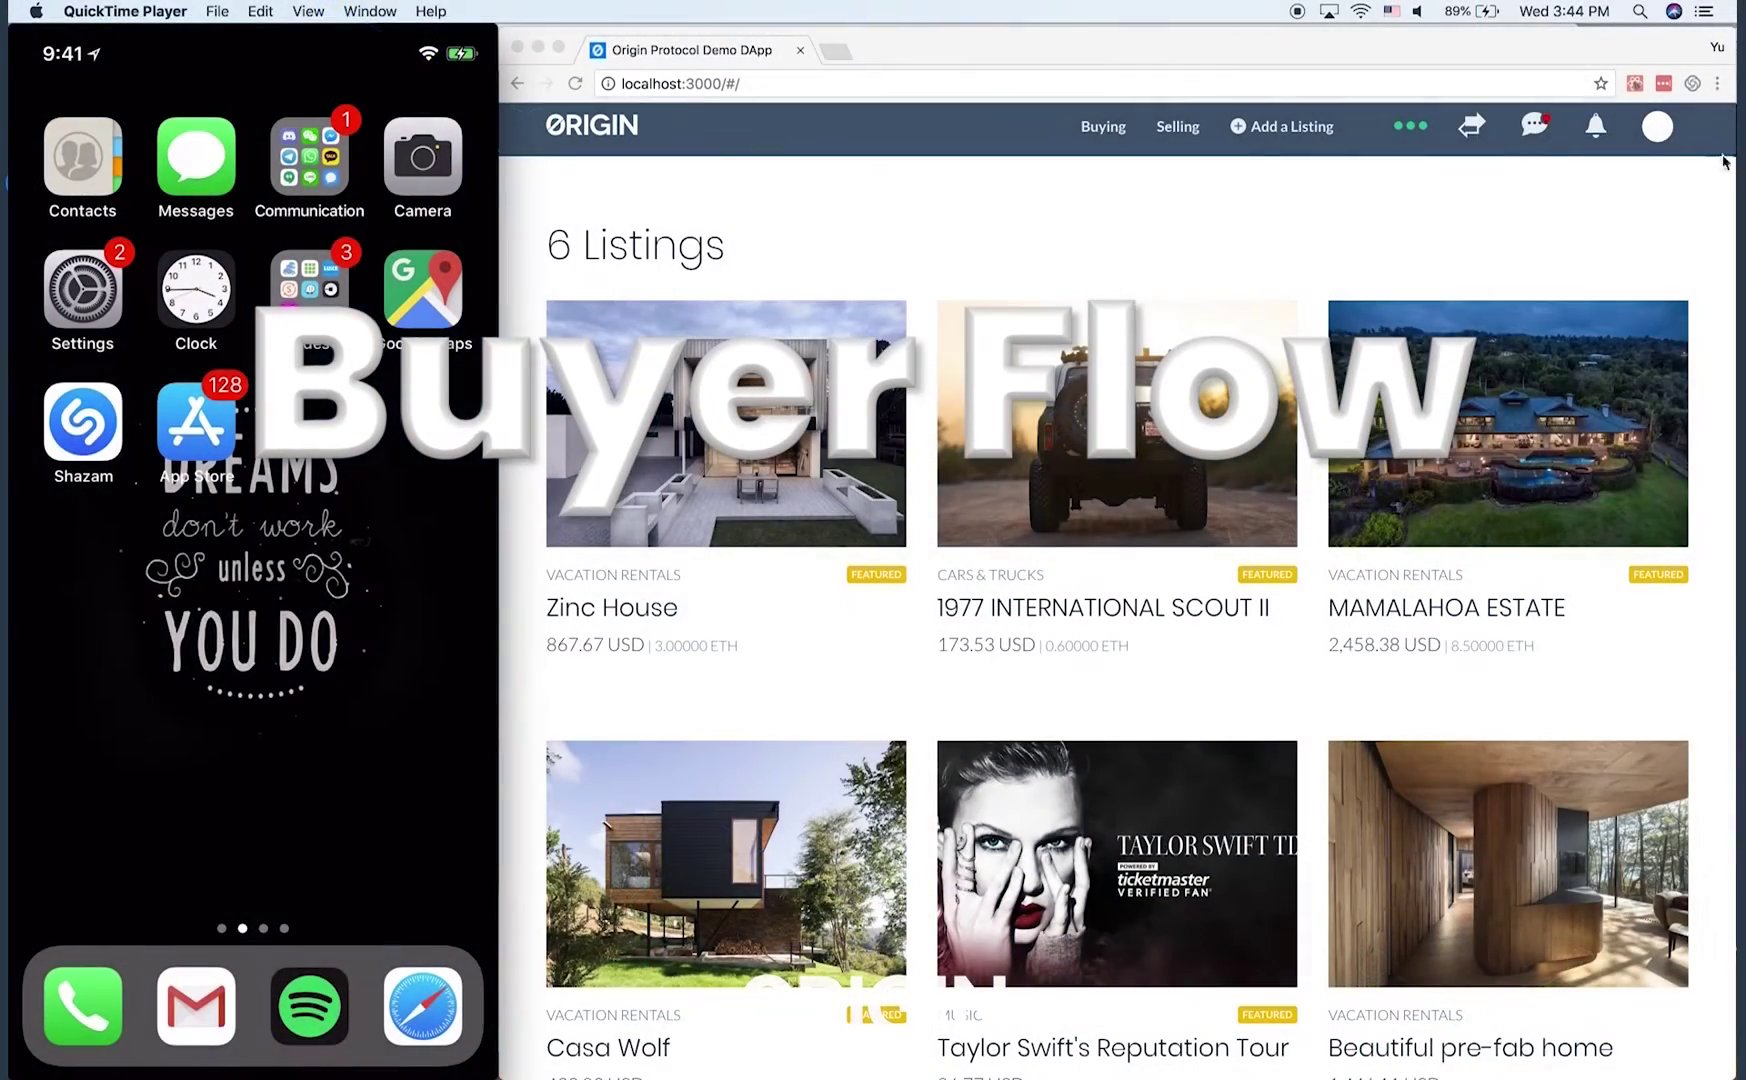
Check the connected account, then open Beautiful pre-fab home and browse its photo strip
click(1658, 128)
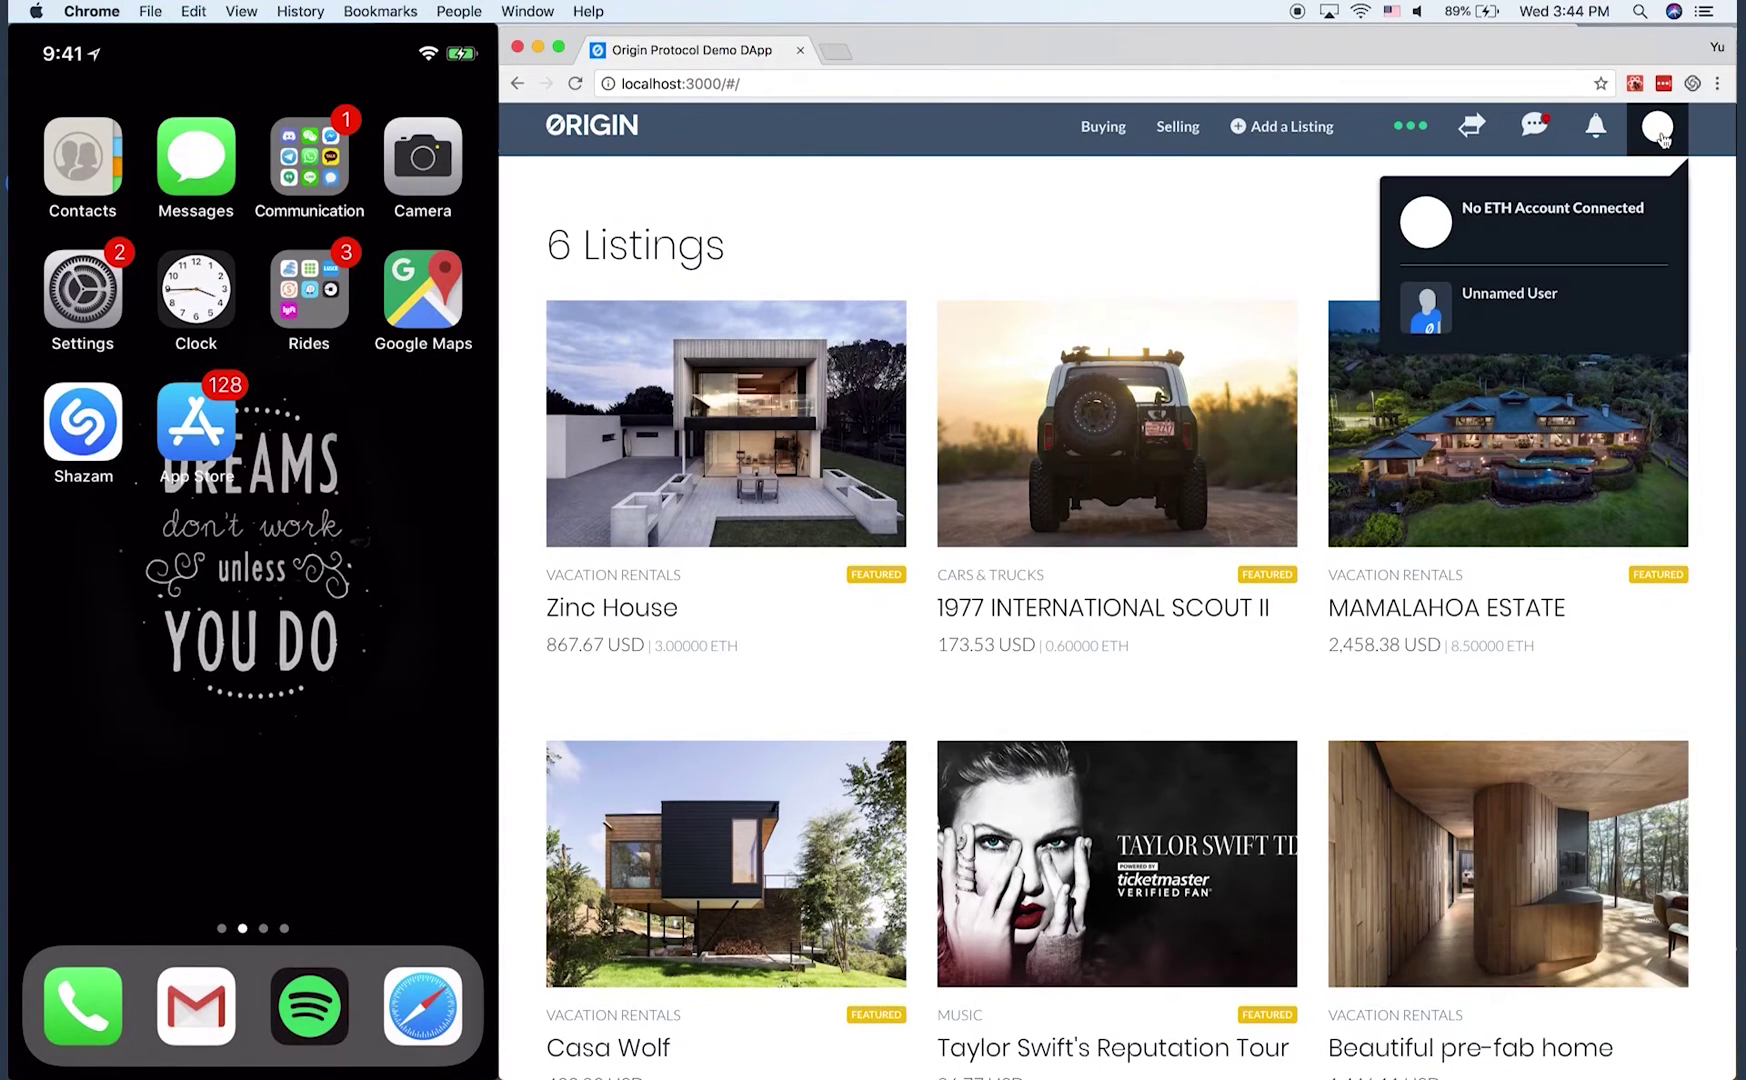
click(1325, 248)
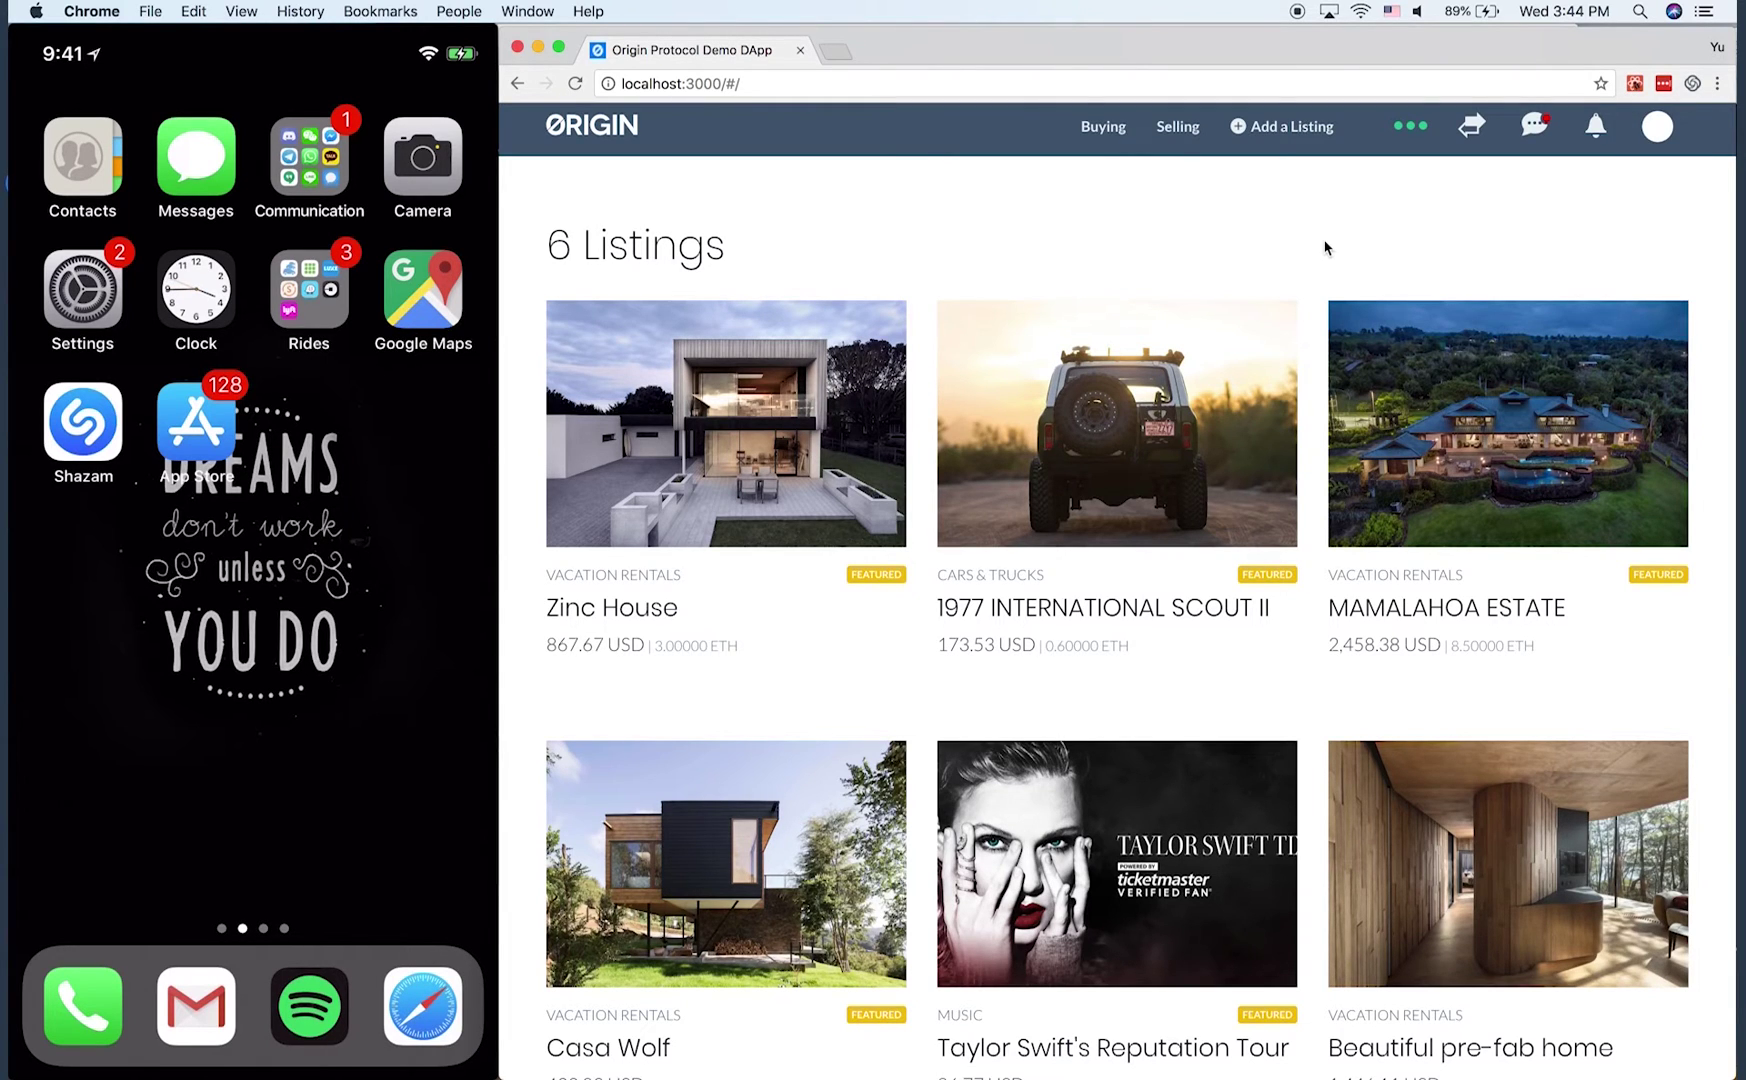
scroll(1325, 248, down, 2)
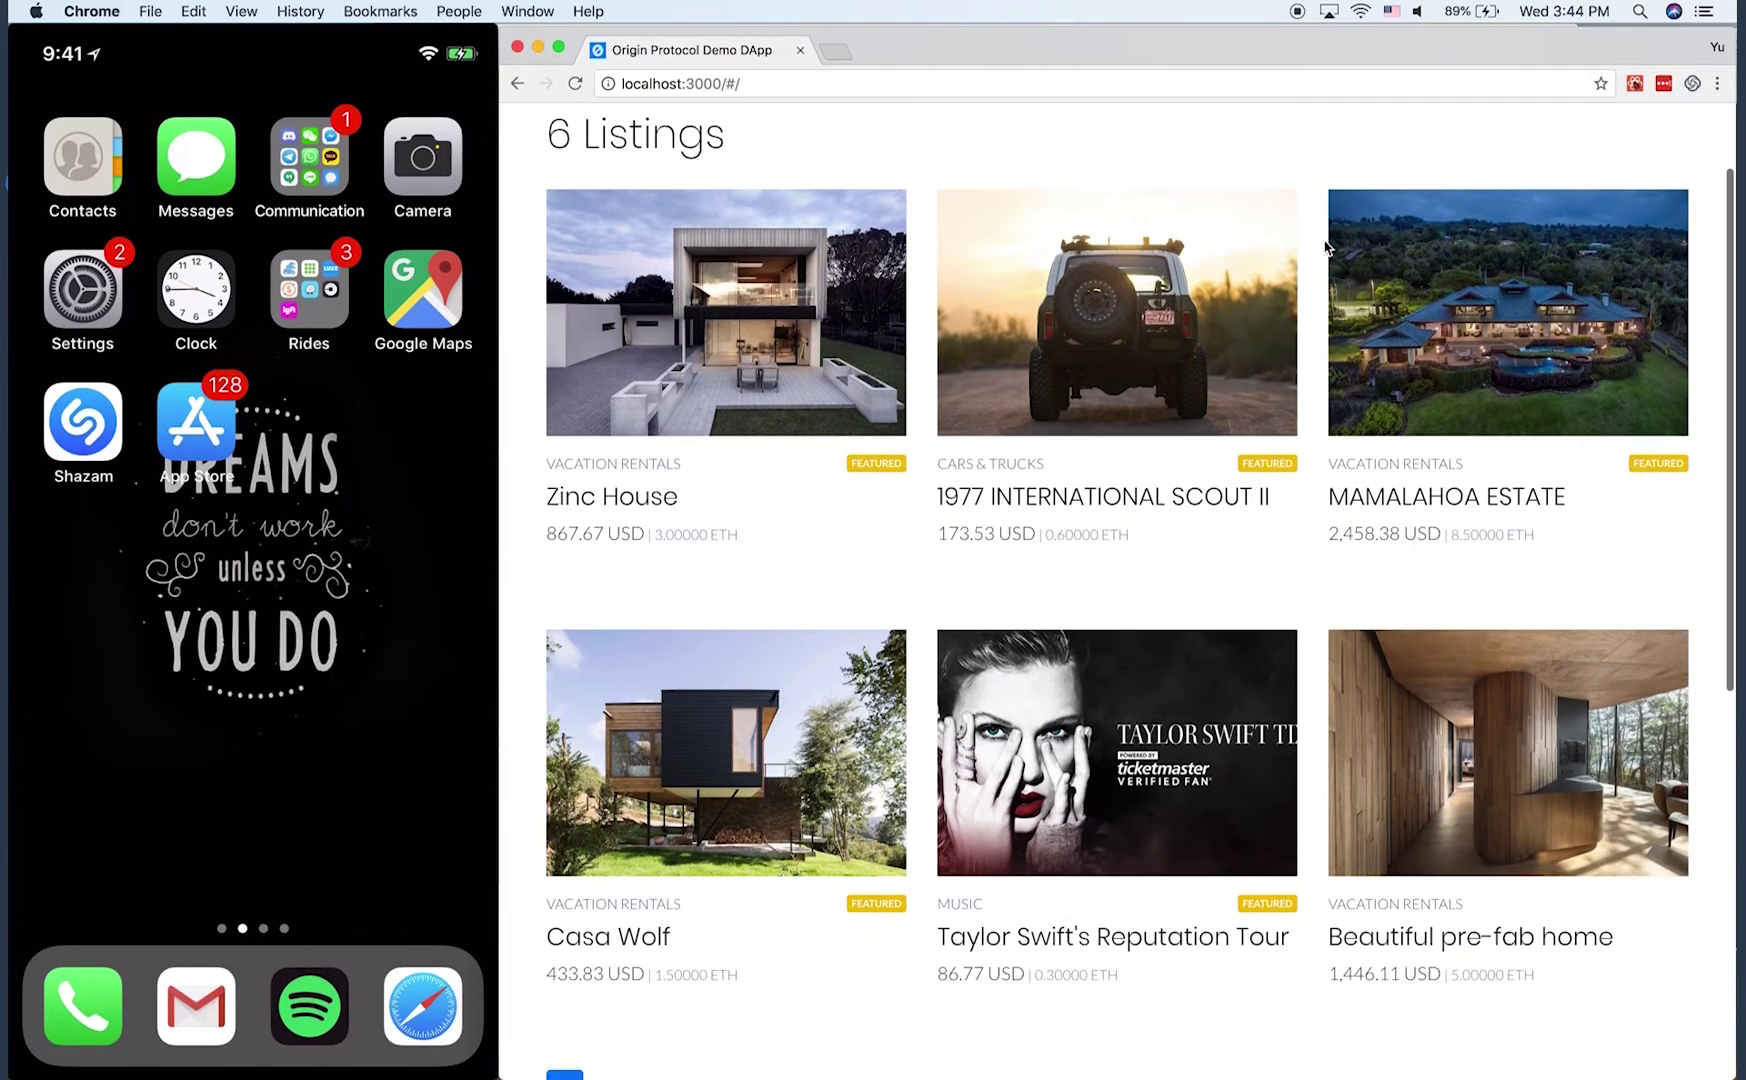
click(1404, 815)
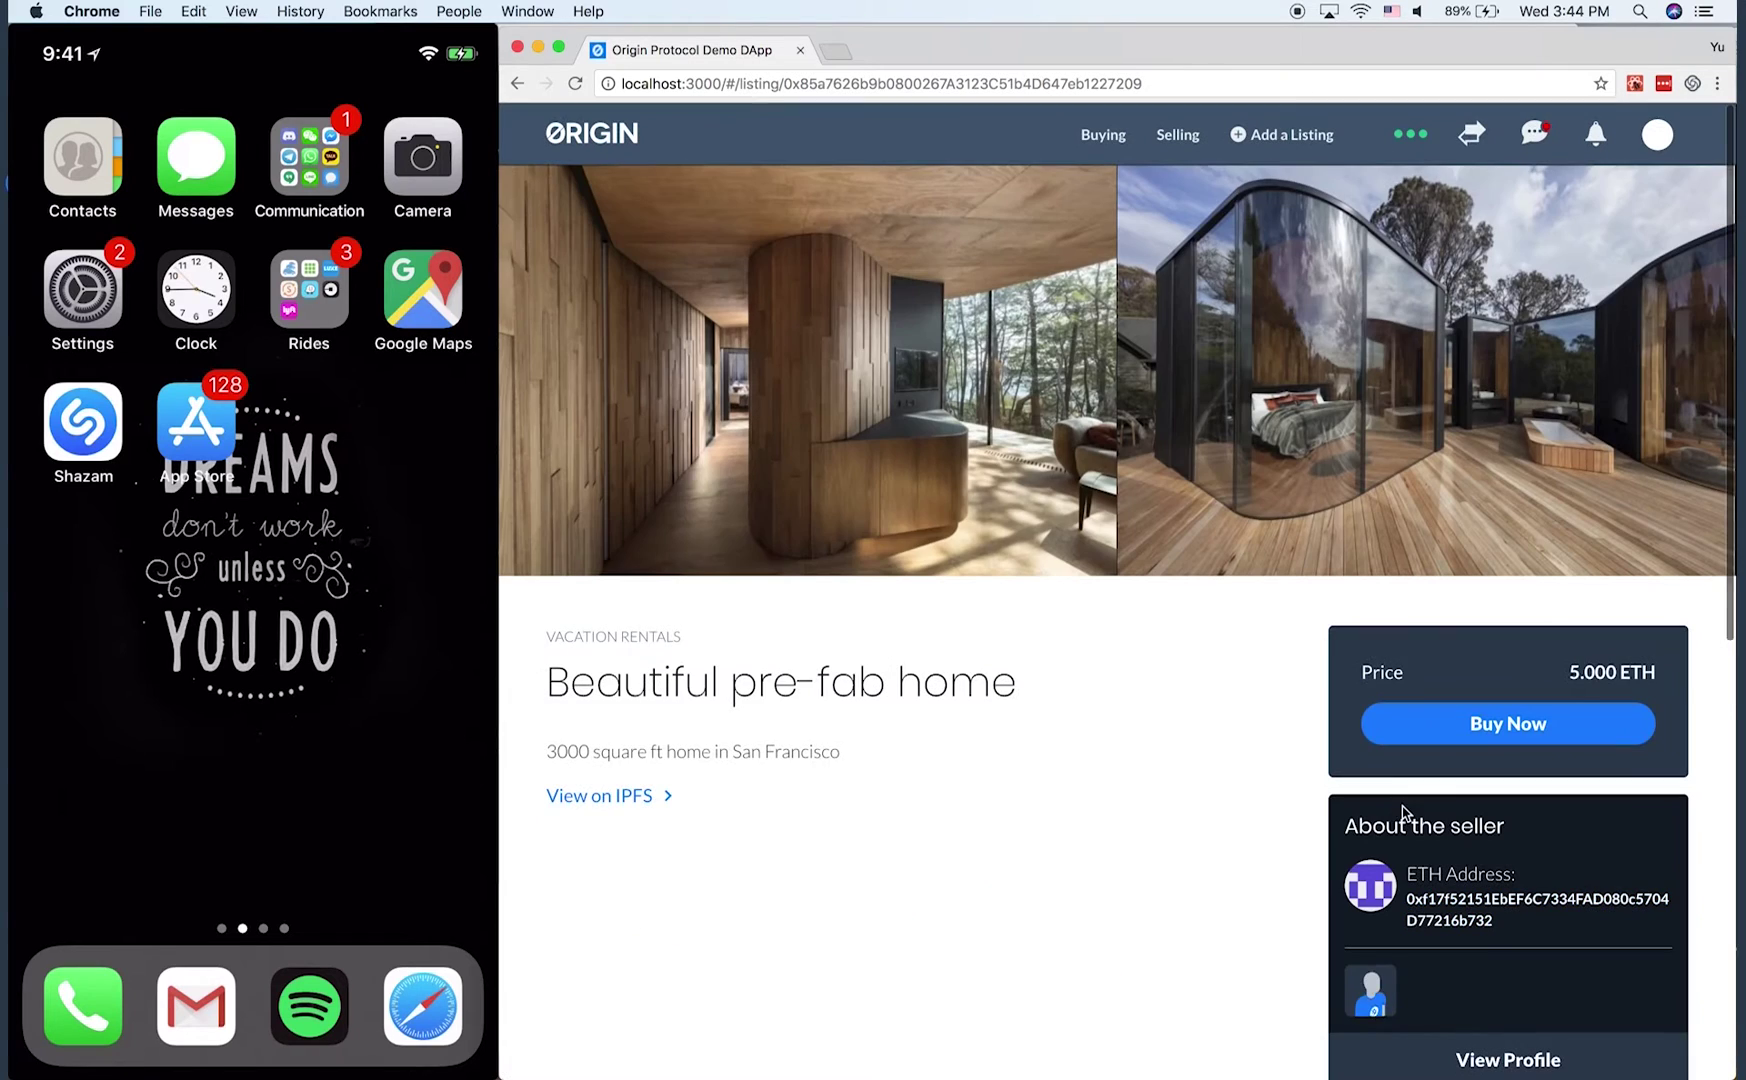
scroll(1255, 873, down, 1)
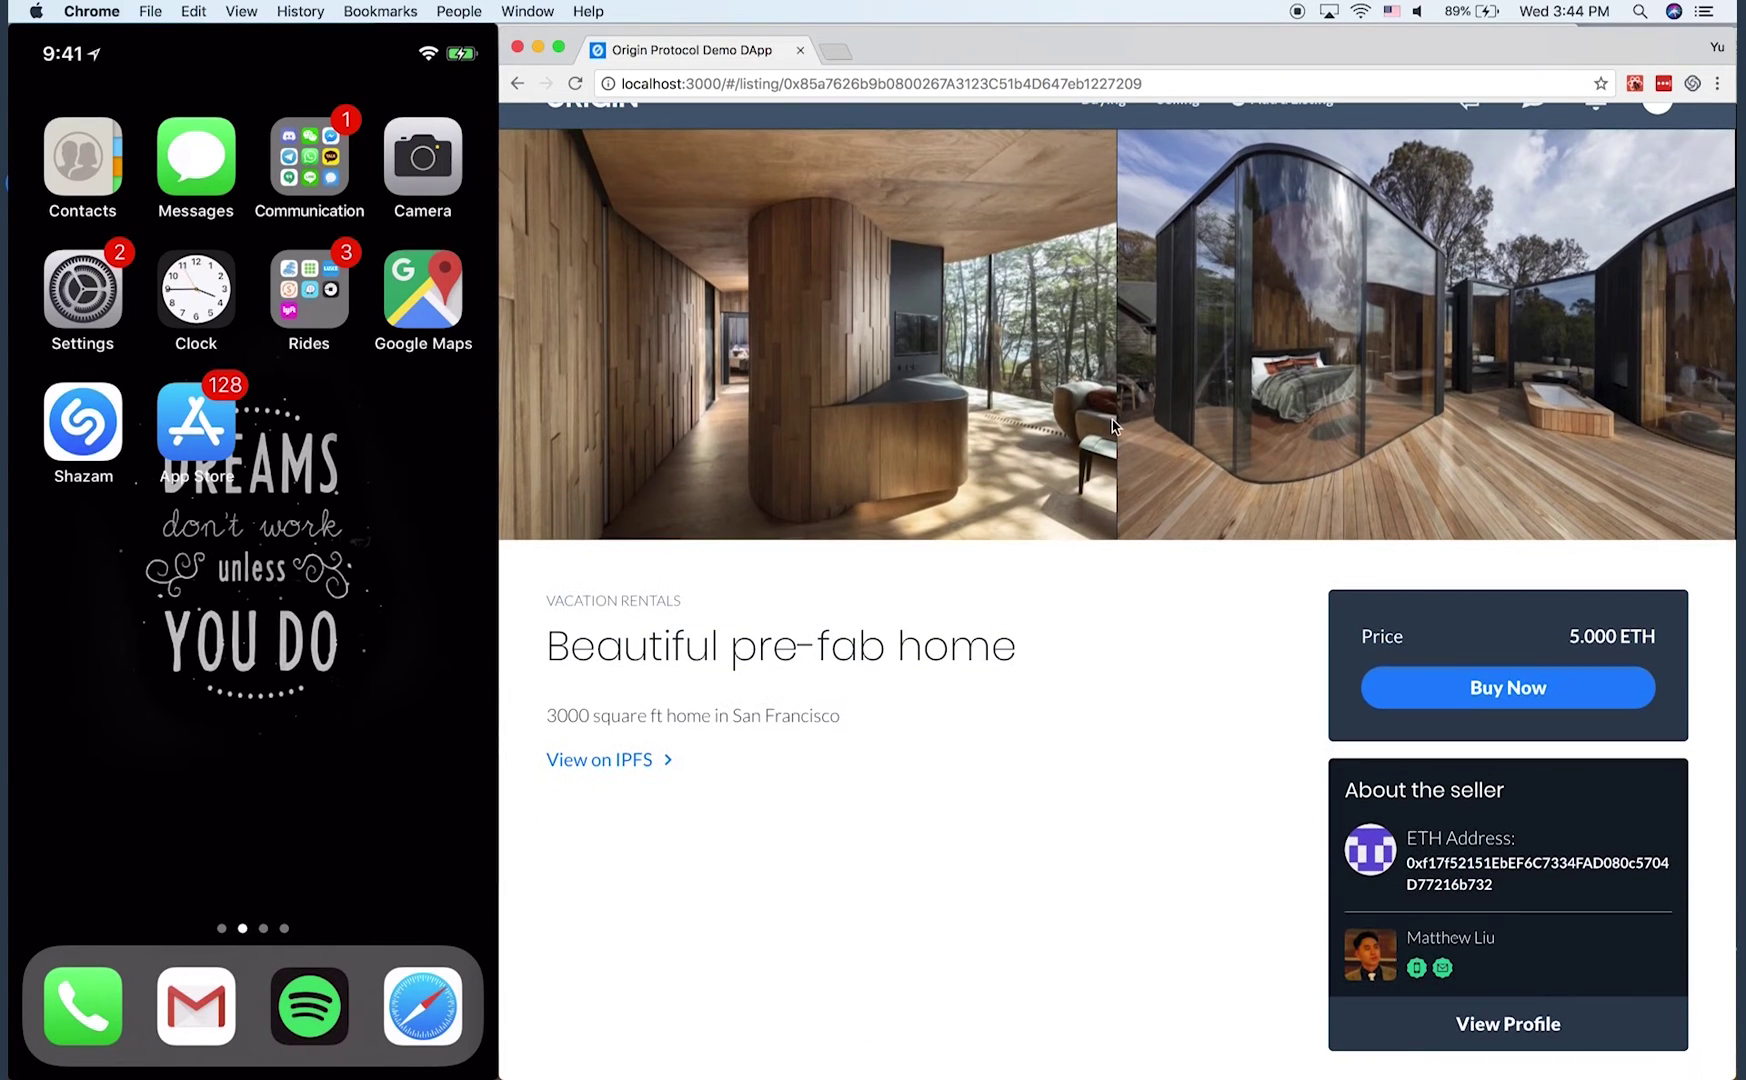
scroll(1113, 425, right, 10)
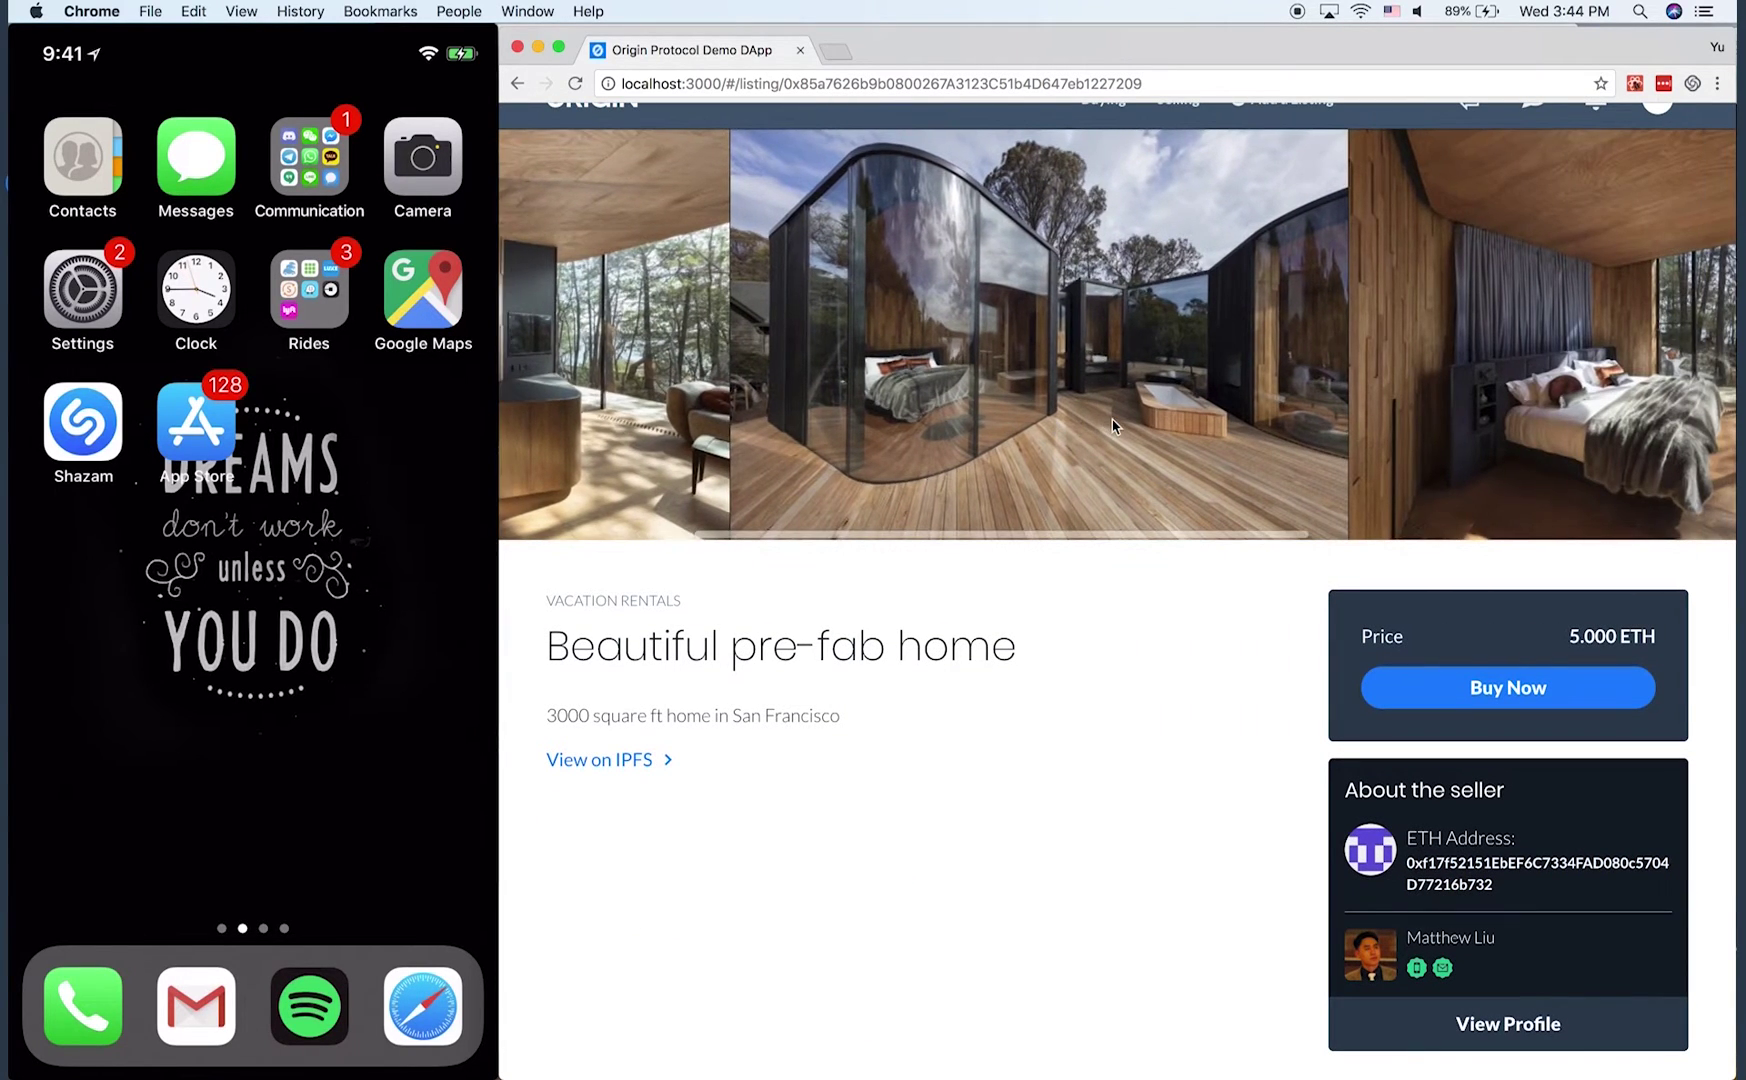
scroll(1113, 425, right, 2)
scroll(1453, 355, up, 1)
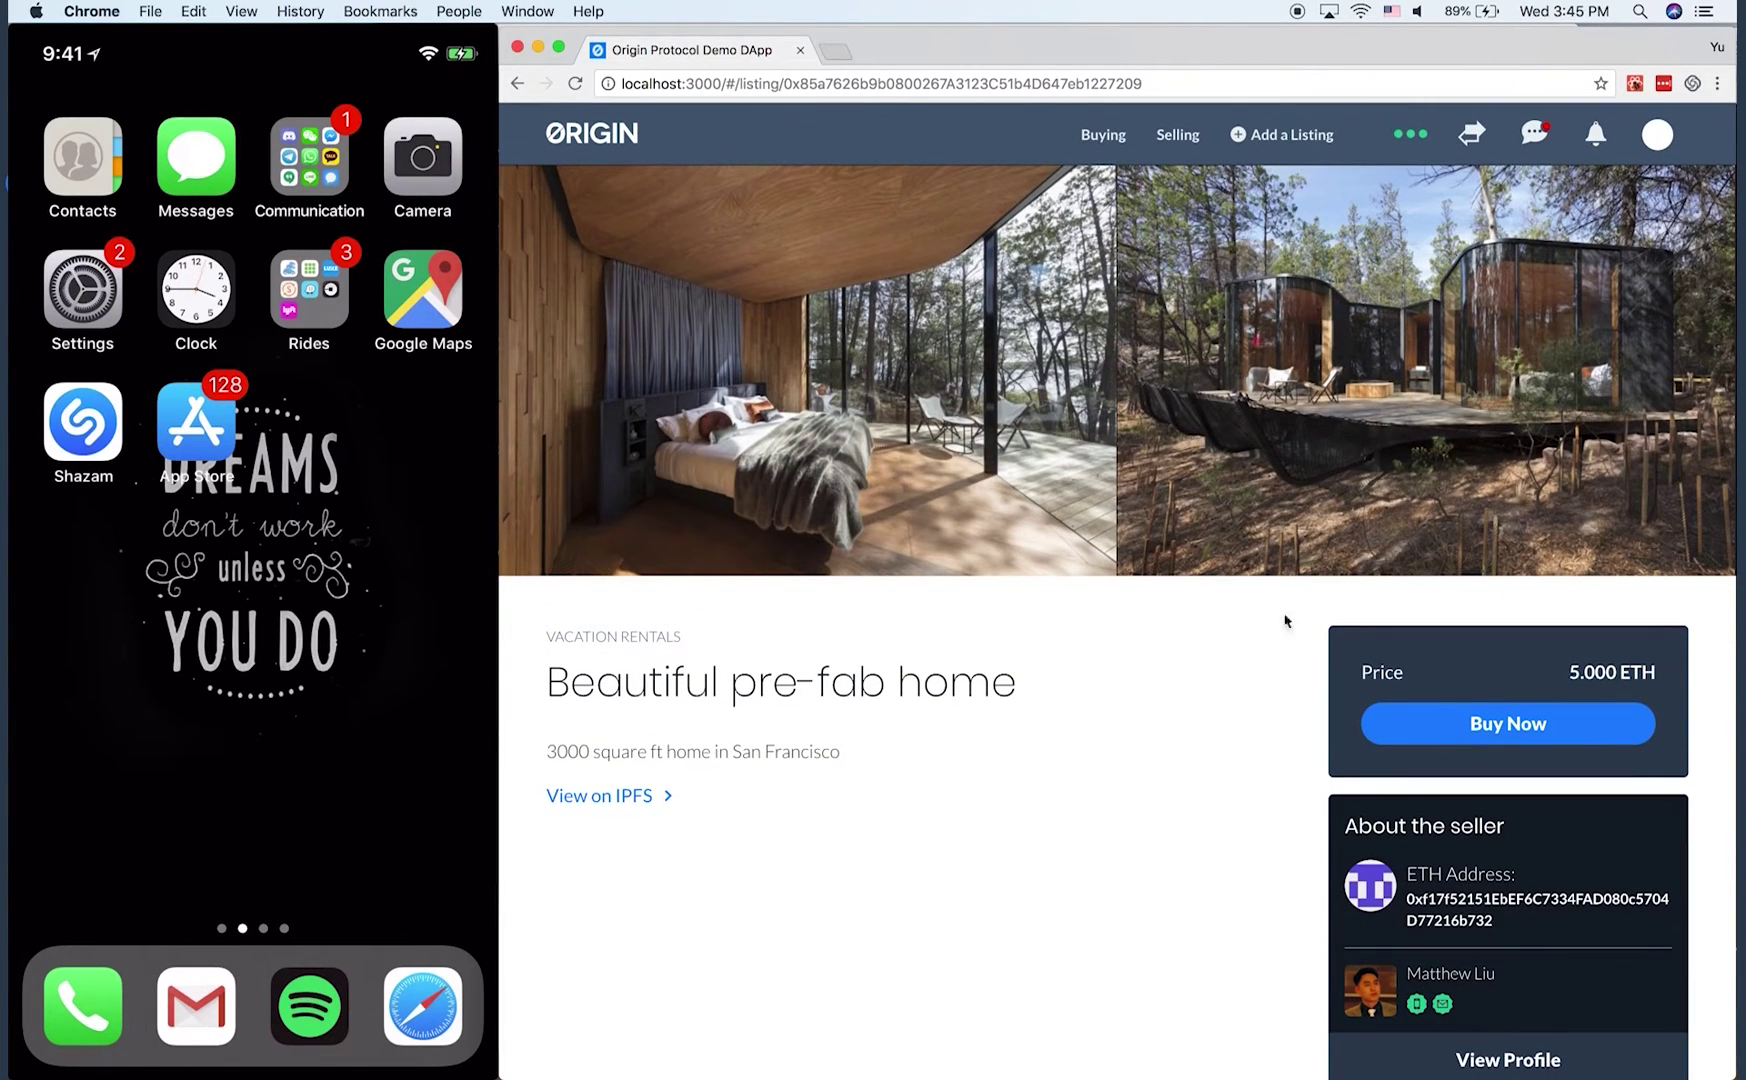
Enable messaging for the buyer's account and check the connected buyer profile
click(1544, 133)
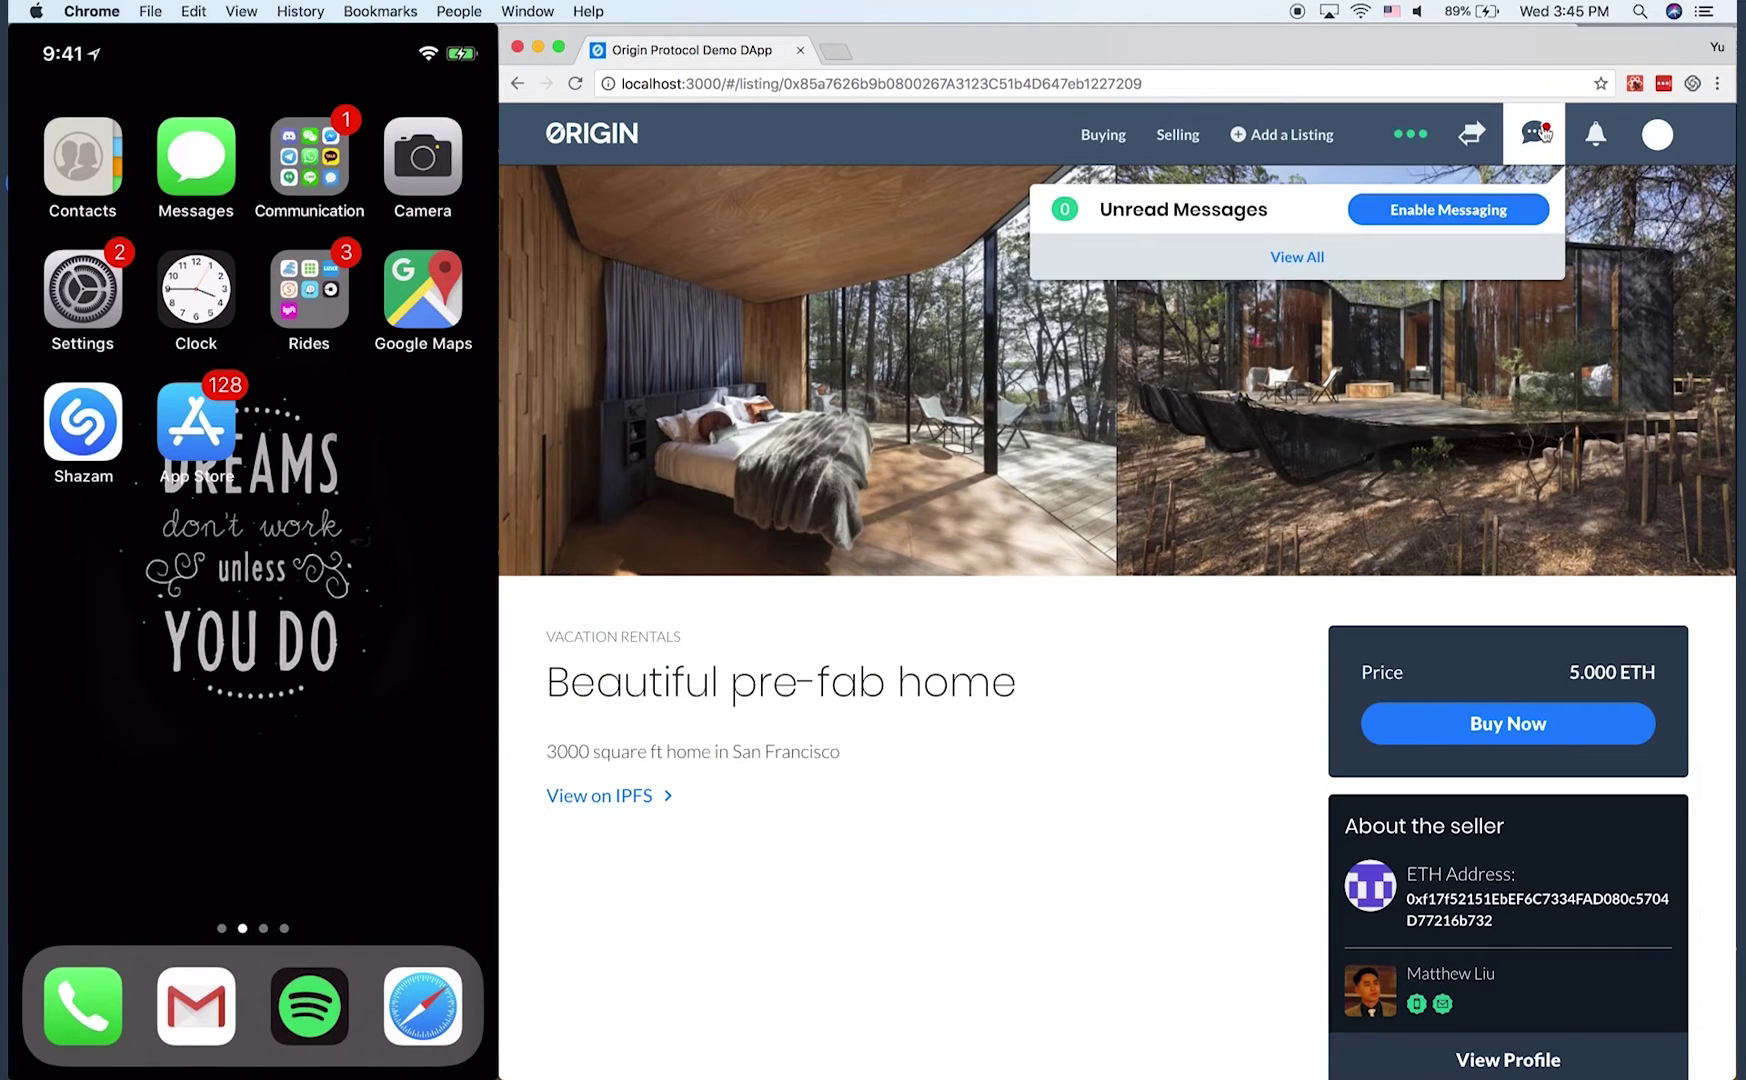
click(1477, 212)
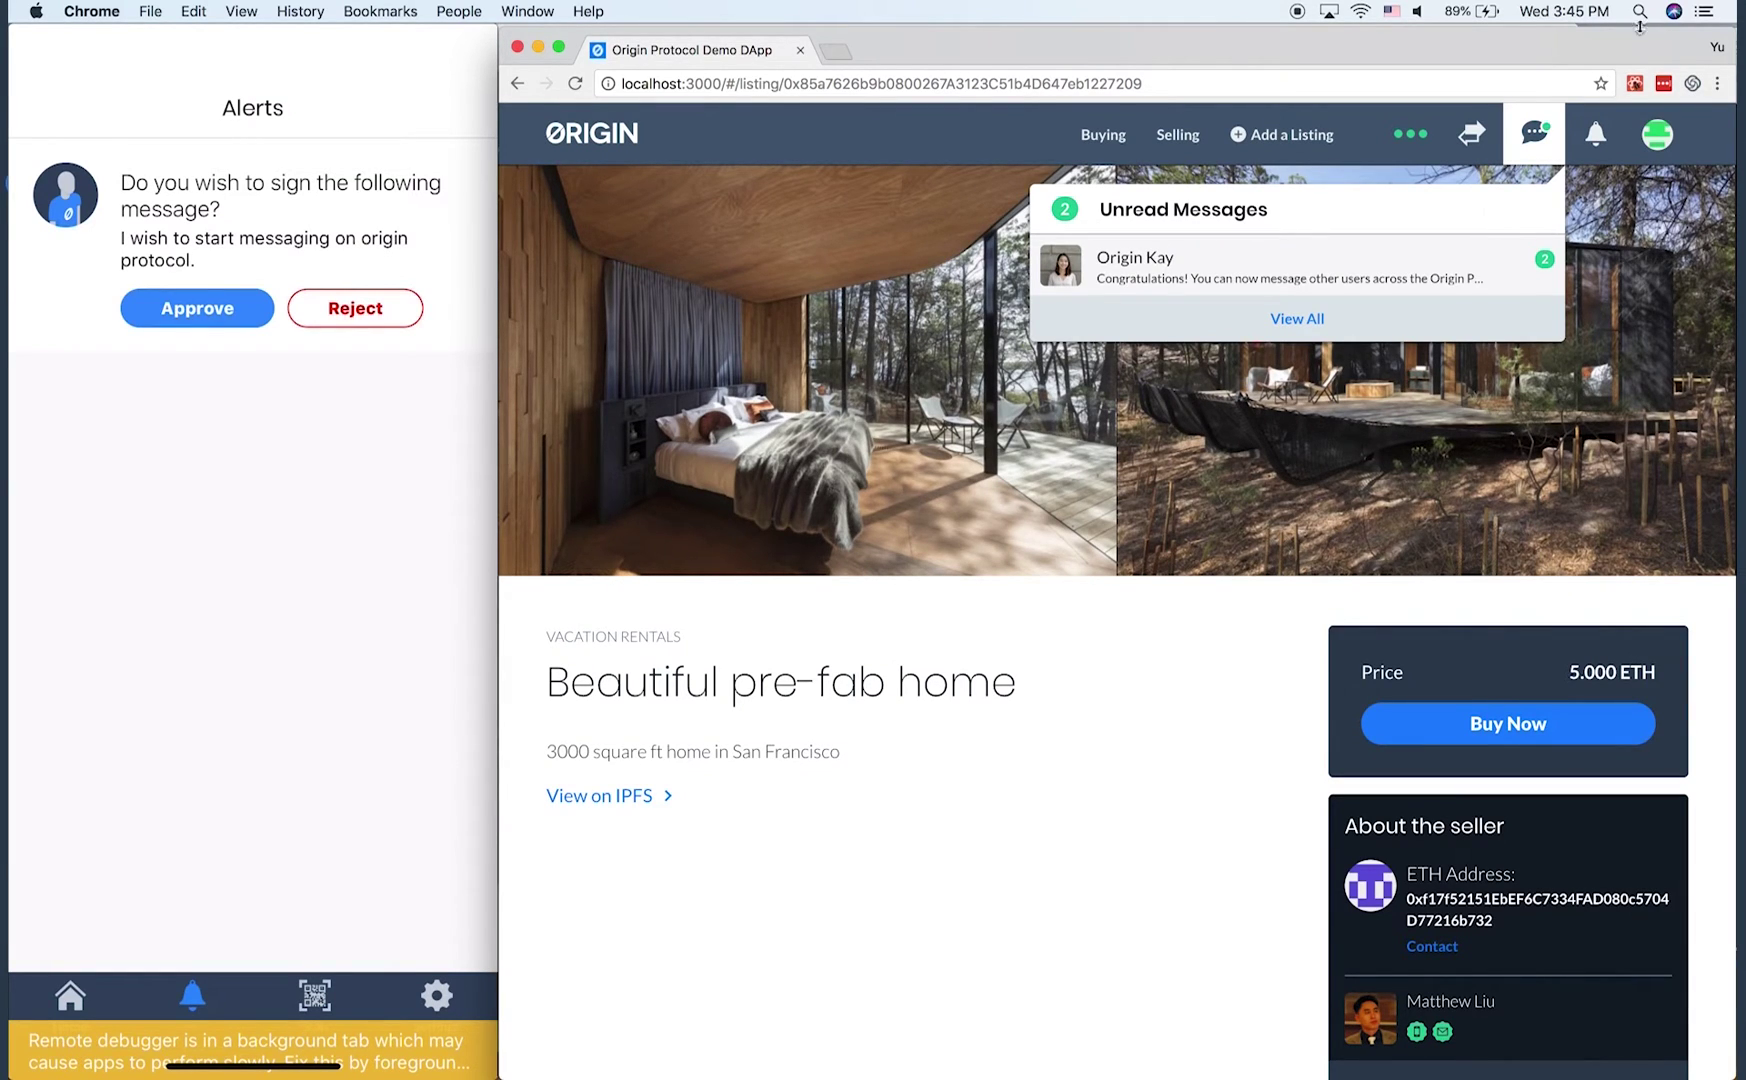
click(1675, 137)
click(1675, 140)
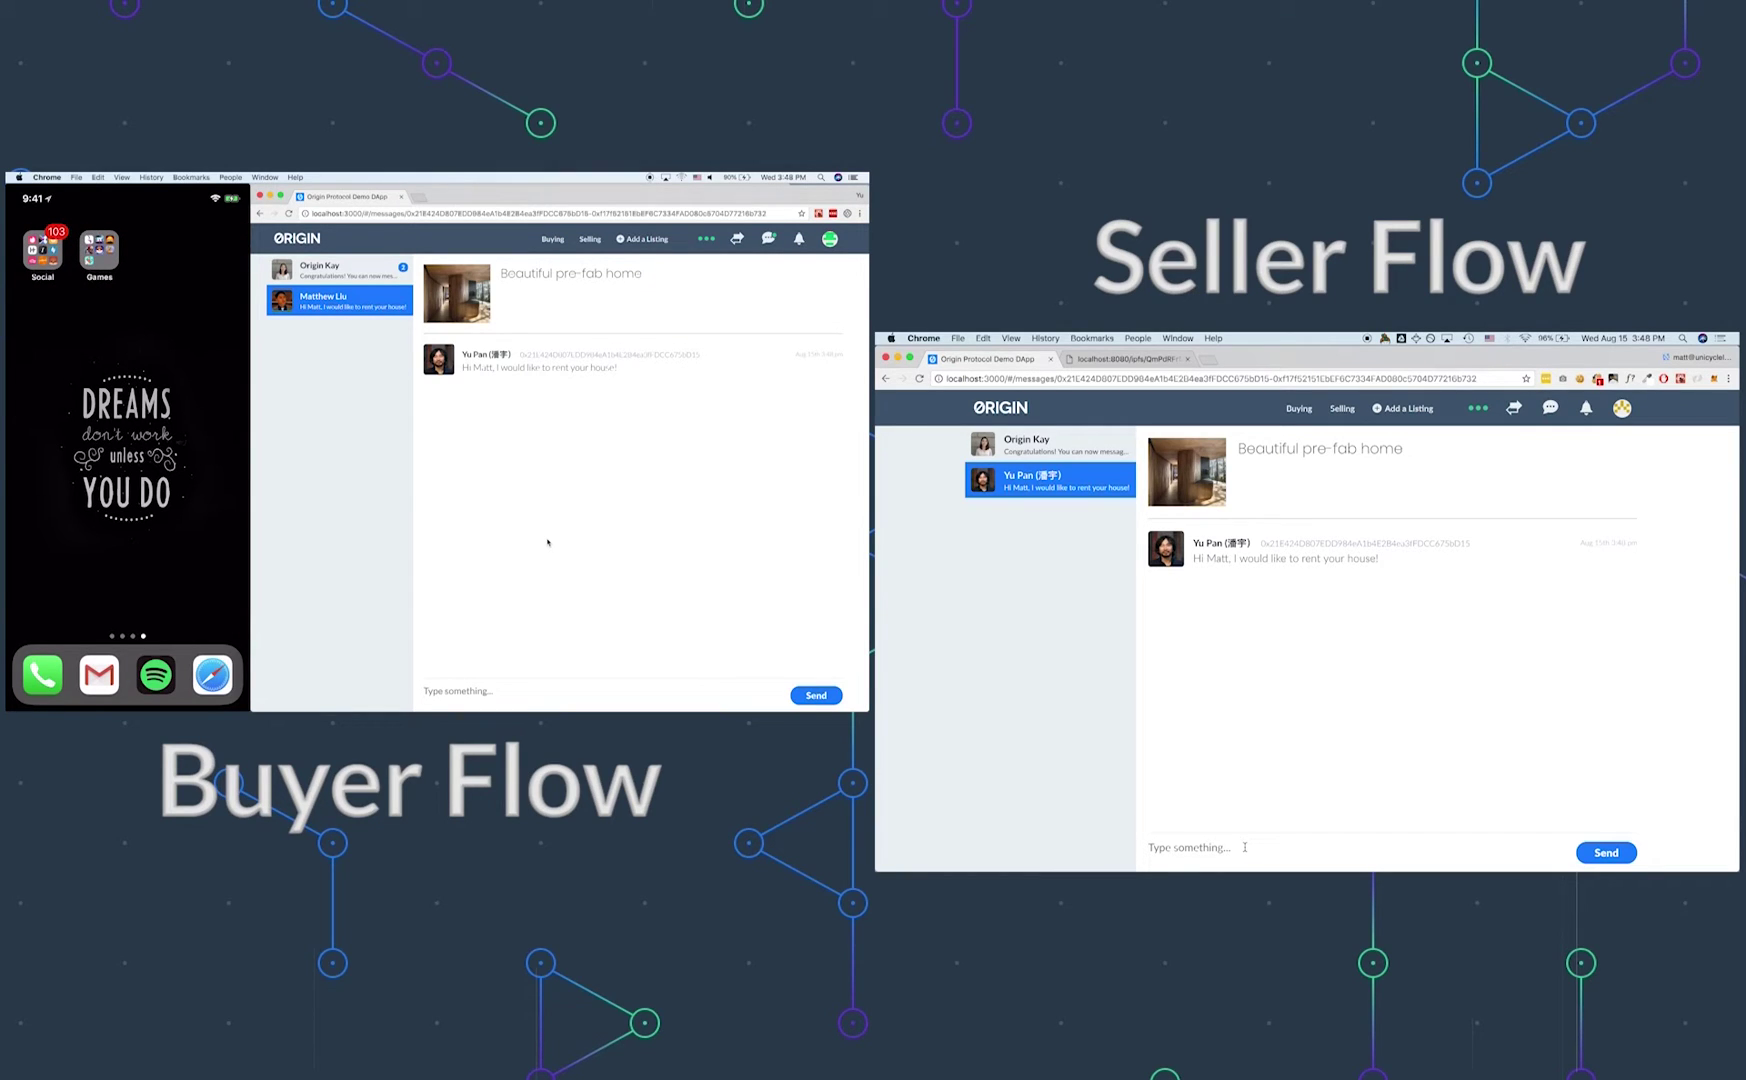
Send the seller's reply greeting the buyer by name and saying 'It is available'
text(Hey Yu Pan. It is available.)
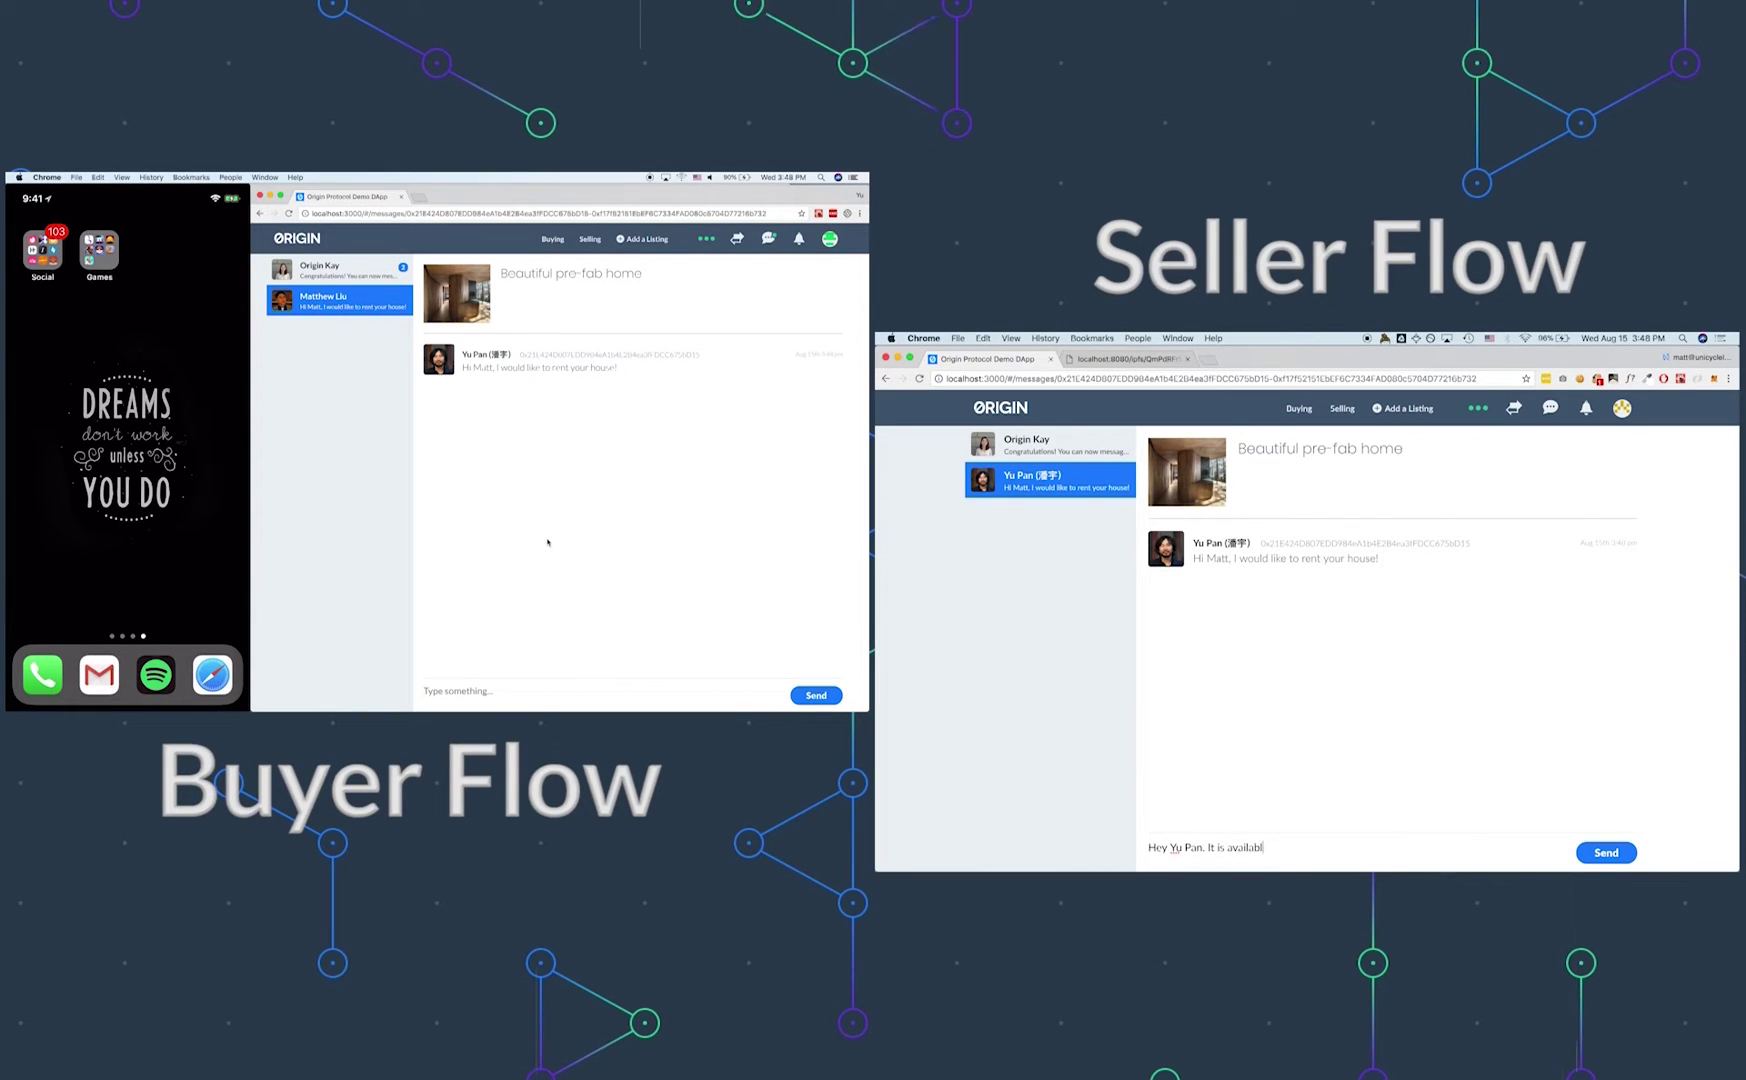
click(1595, 851)
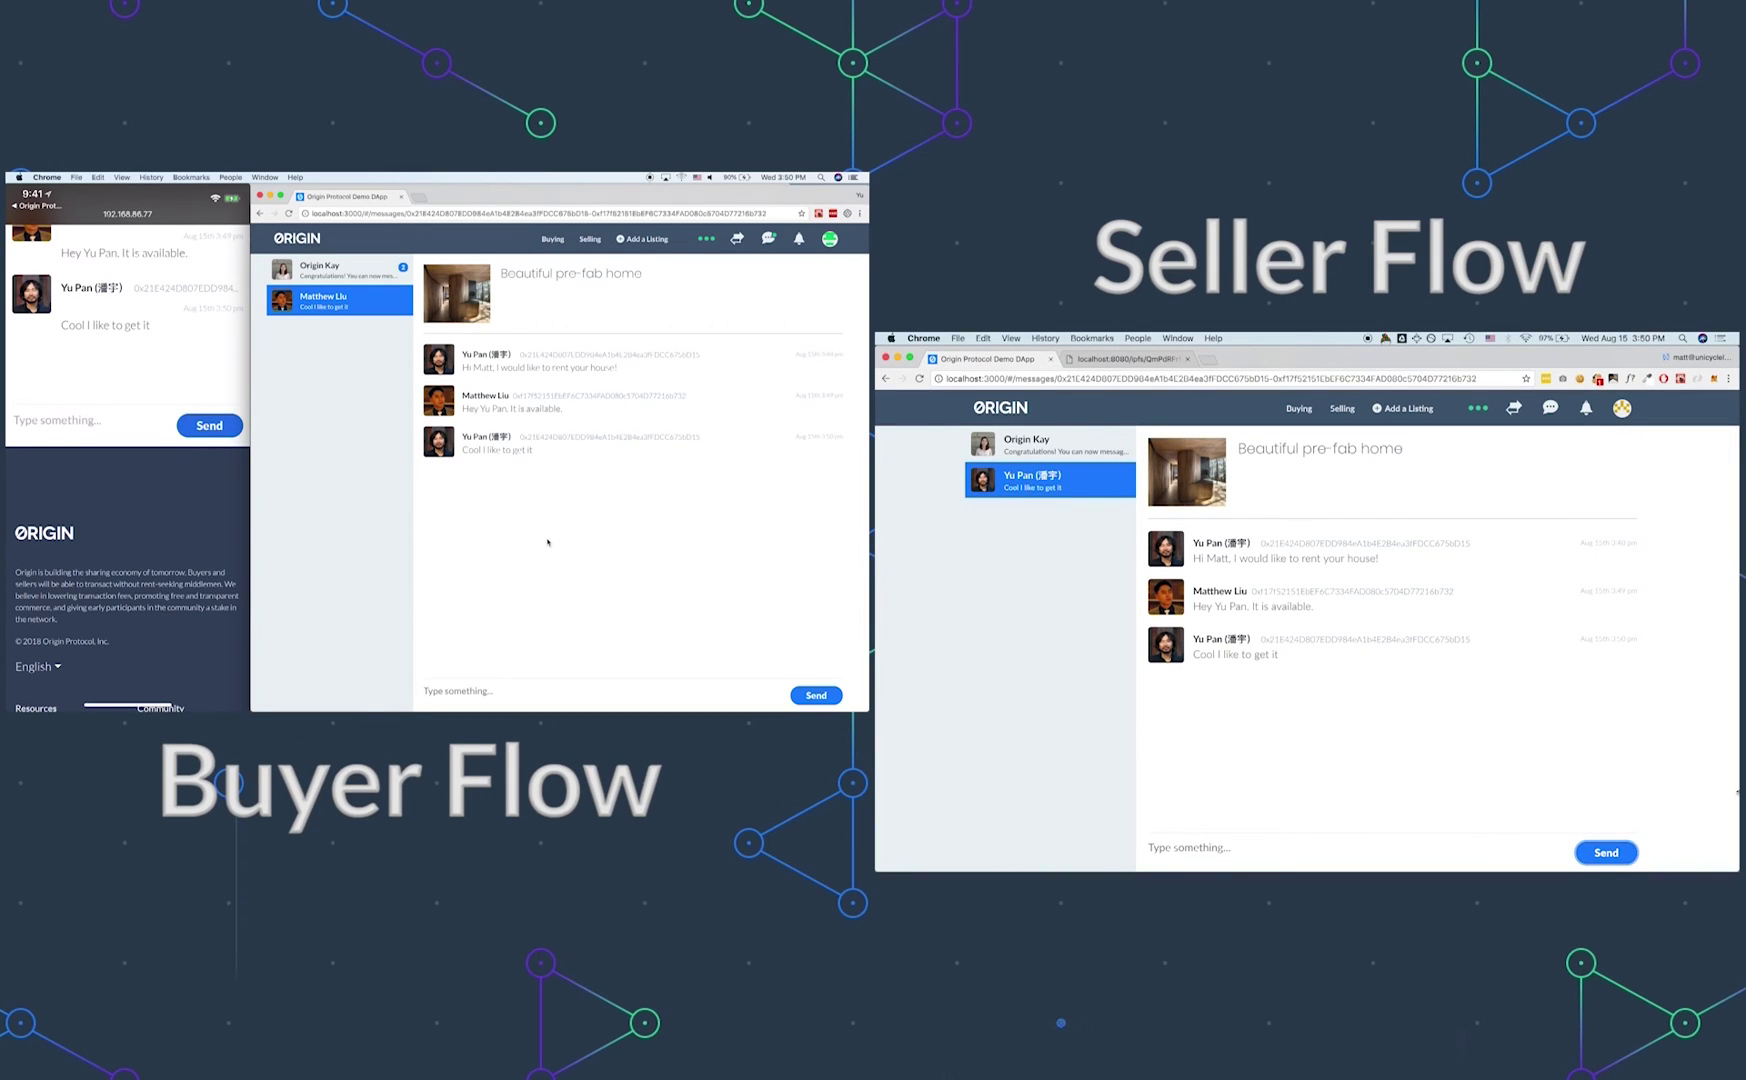
Reply from the seller's chat with 'Sounds good. Let's do it!'
click(1311, 849)
text(Sounds good. Let's do)
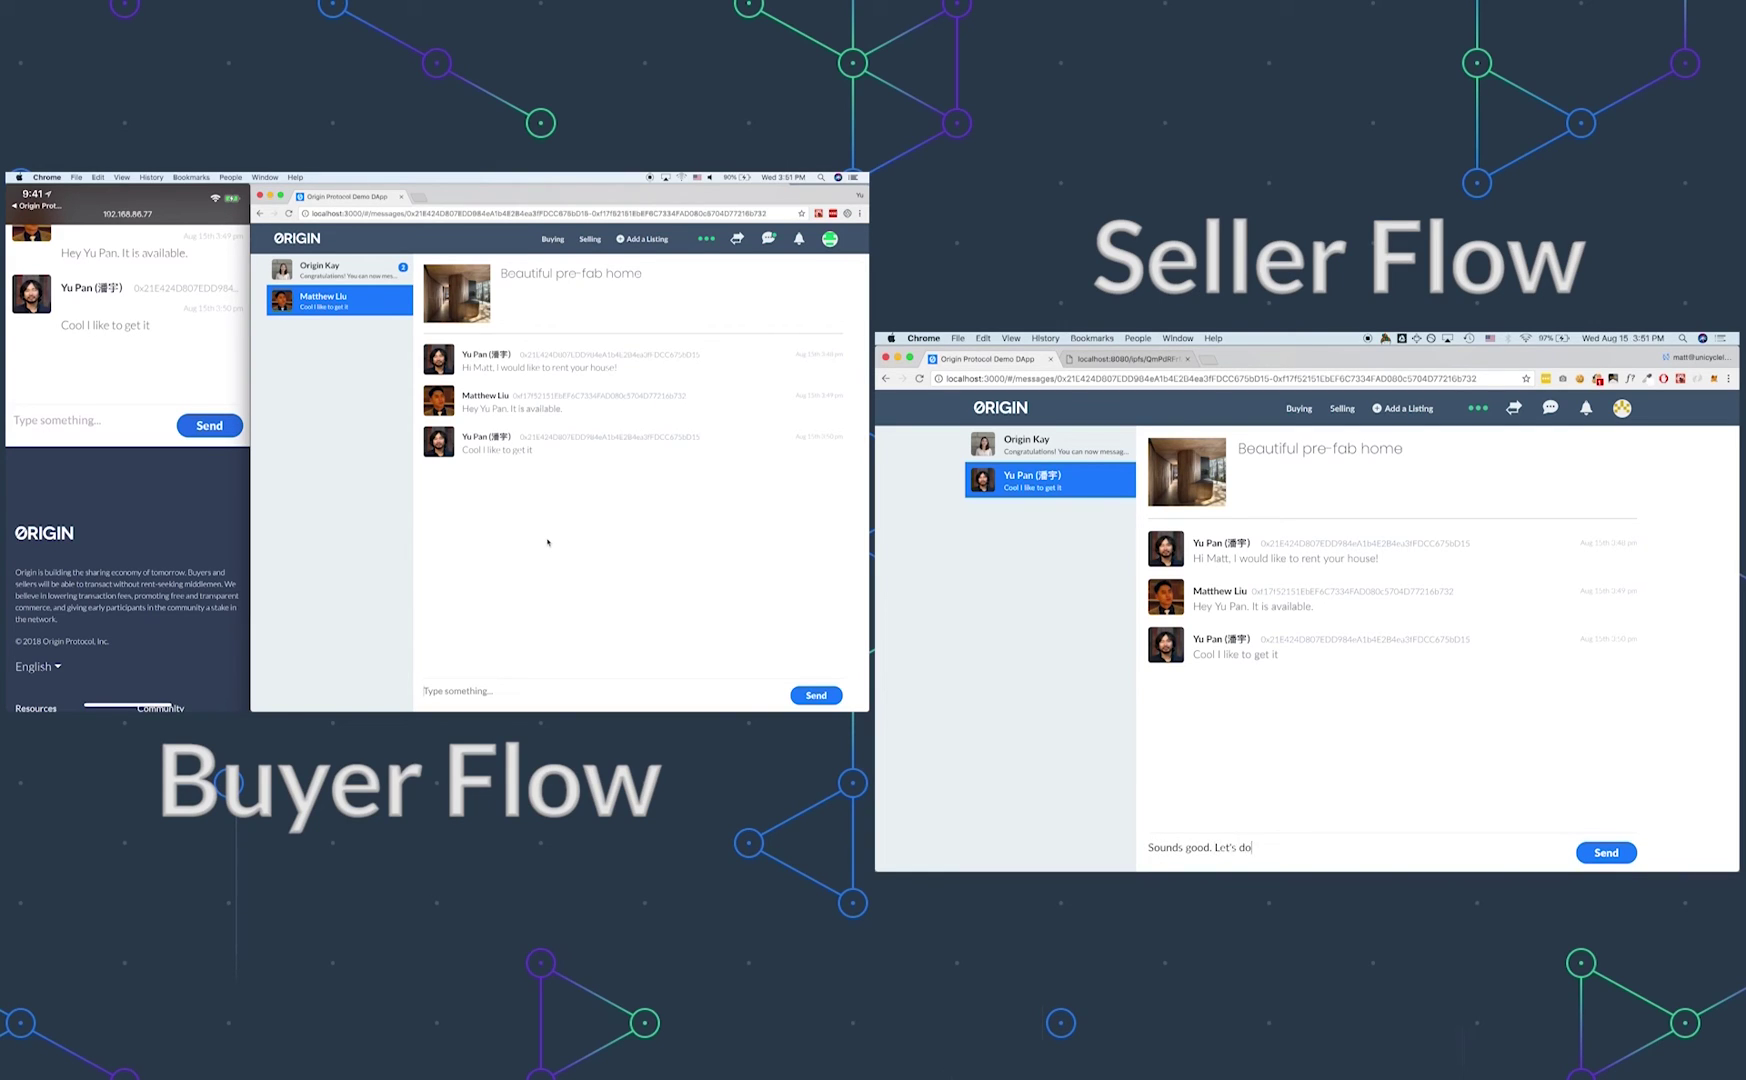
text( it!)
click(1603, 853)
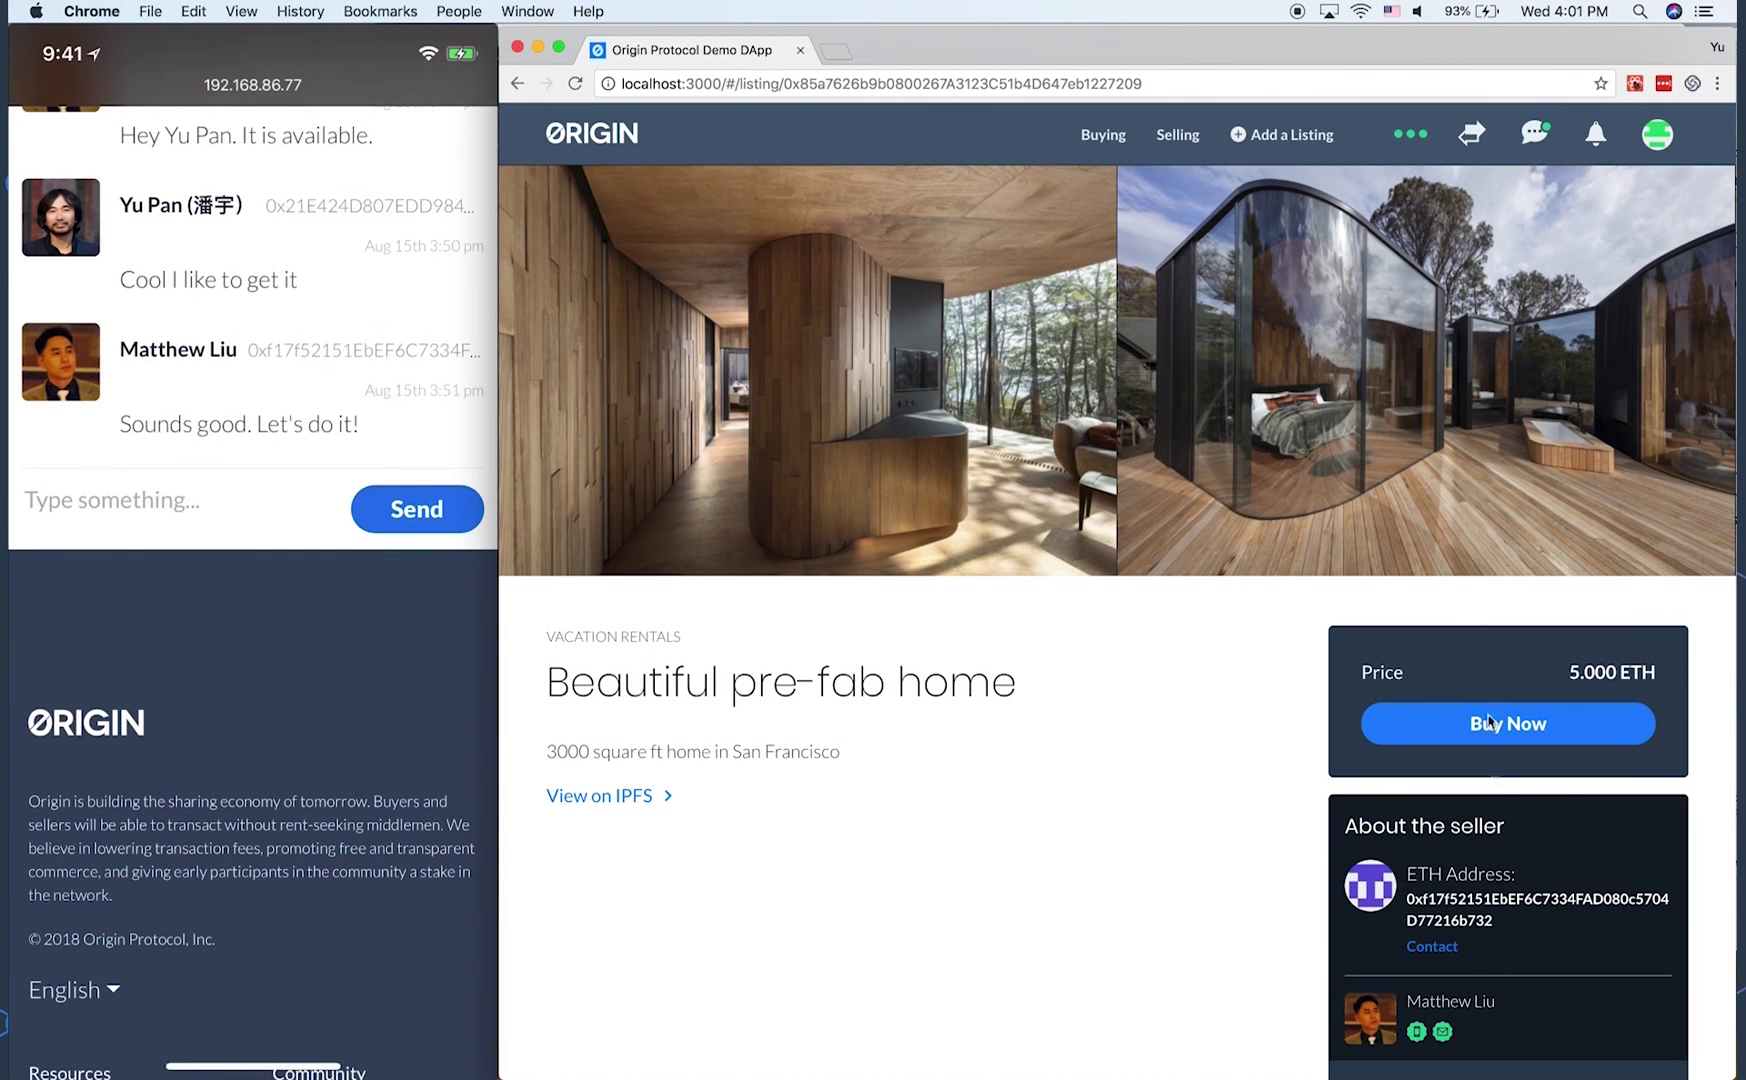
Buy the Beautiful pre-fab home listing for 5 ETH with Buy Now
click(1485, 733)
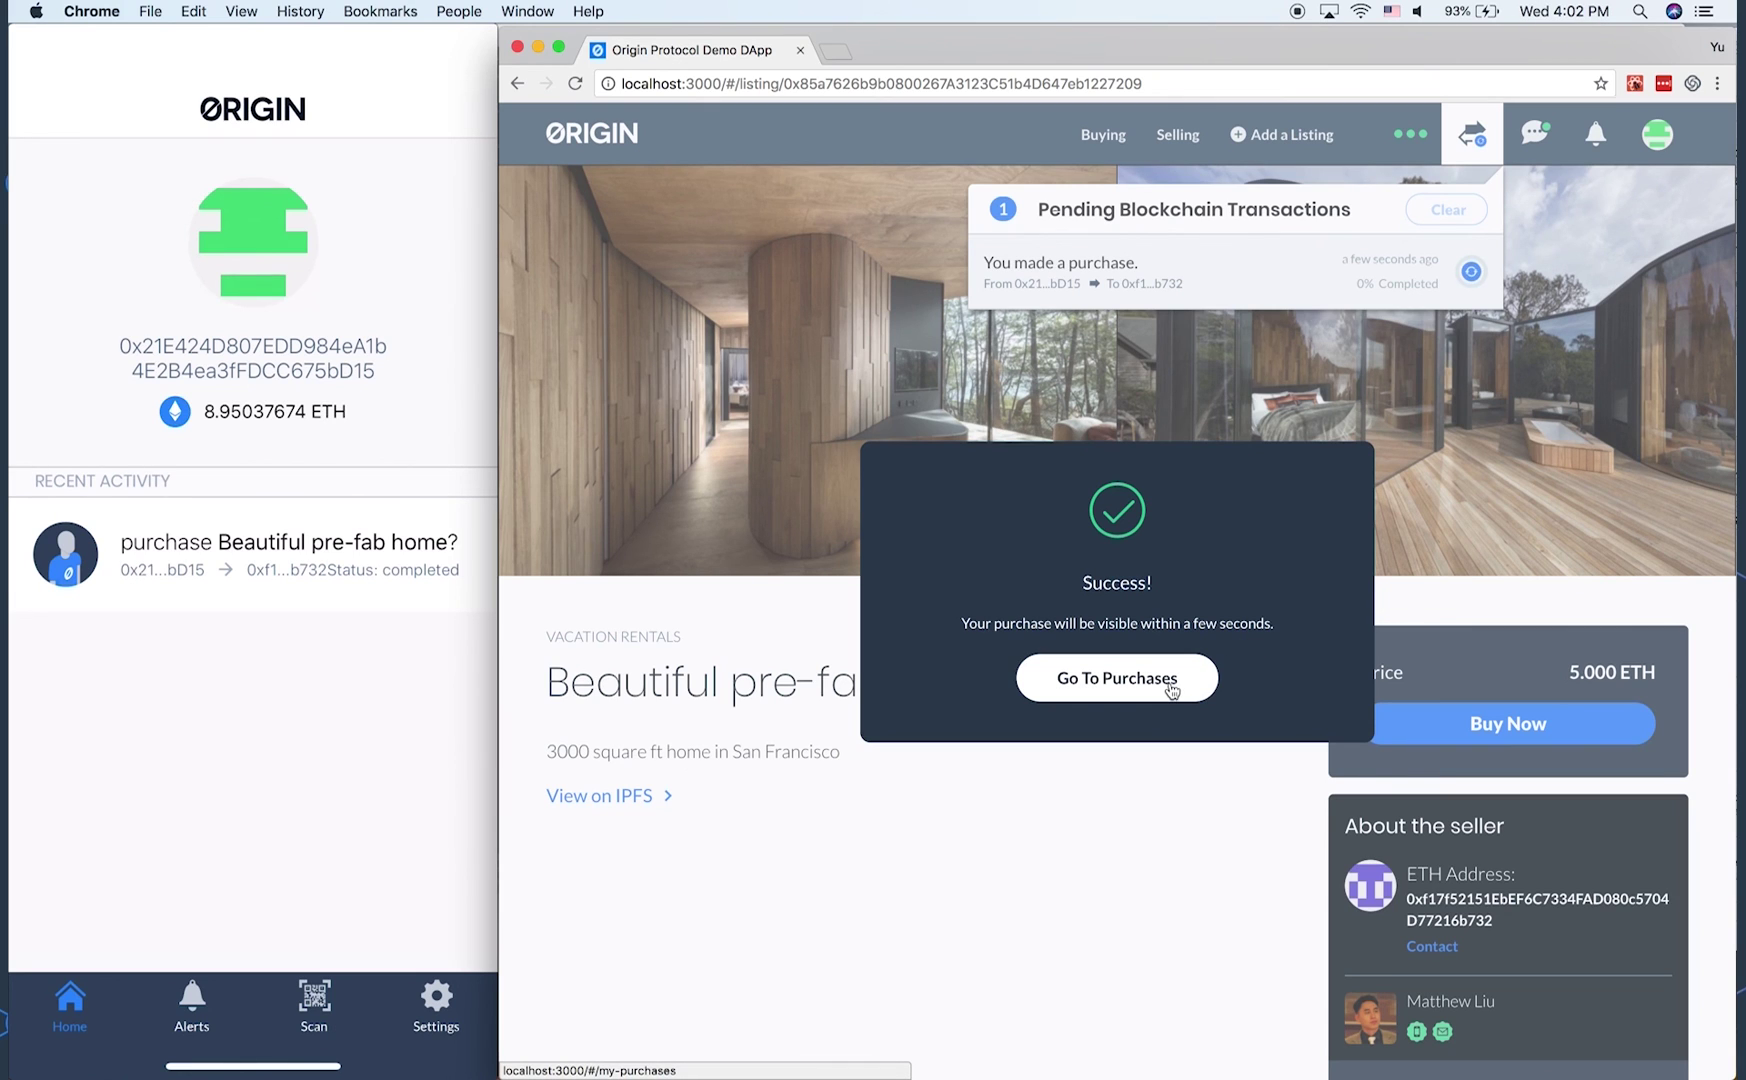
Go to My Purchases to see the pre-fab home pending at 5.000 ETH
click(1171, 690)
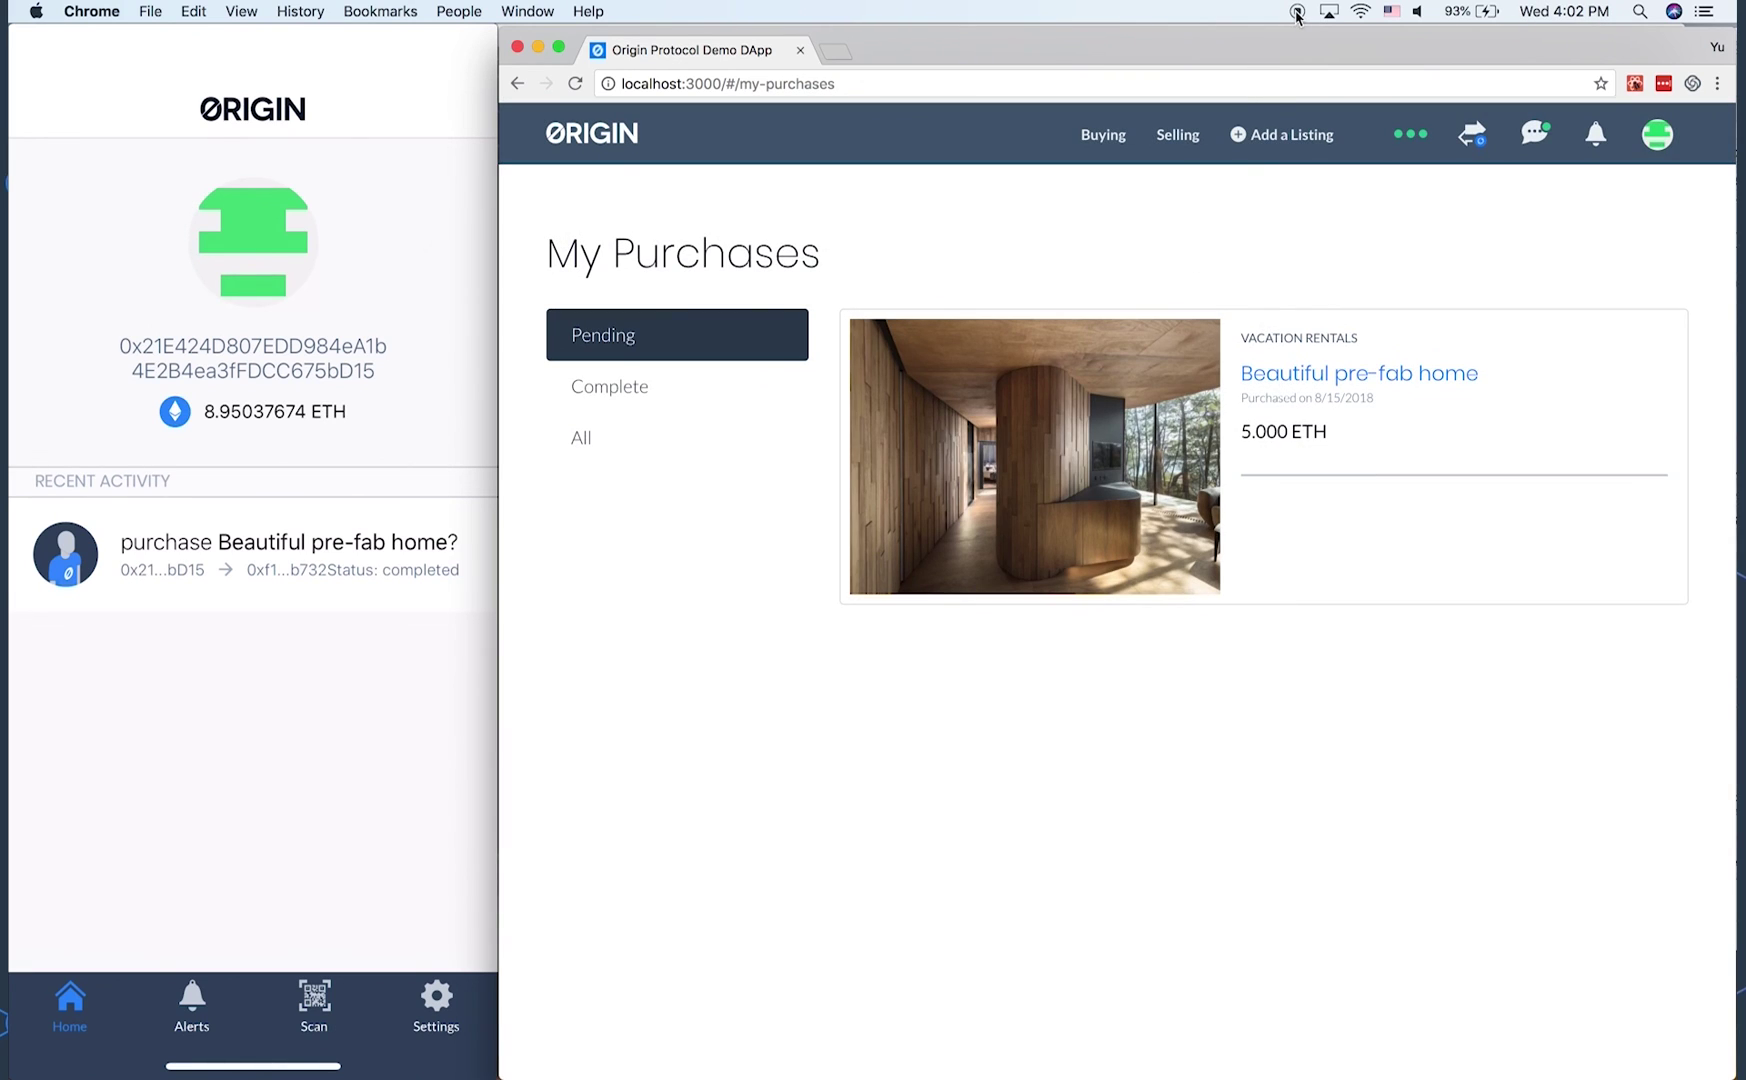